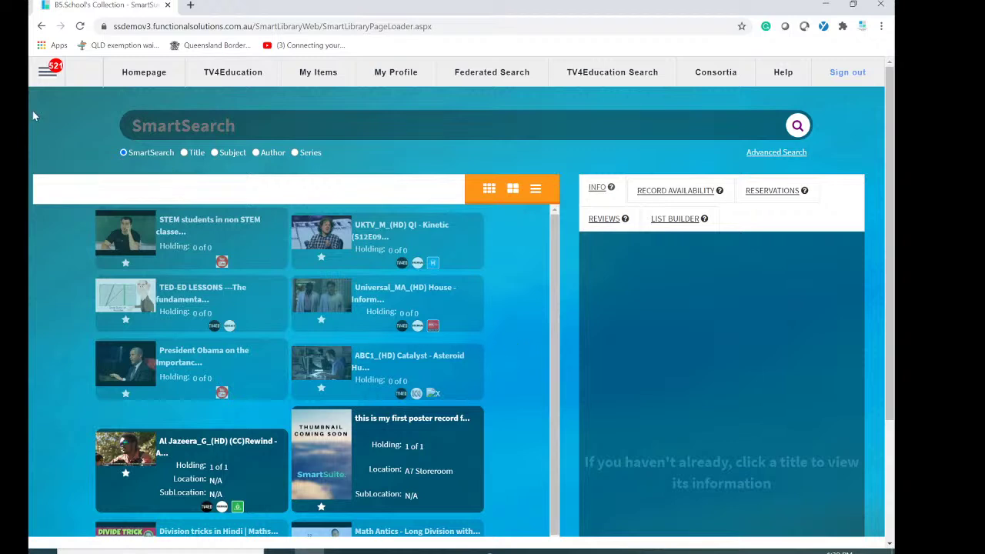
# Go to Configuration > Authority Editor from the library admin menu.
pyautogui.click(47, 76)
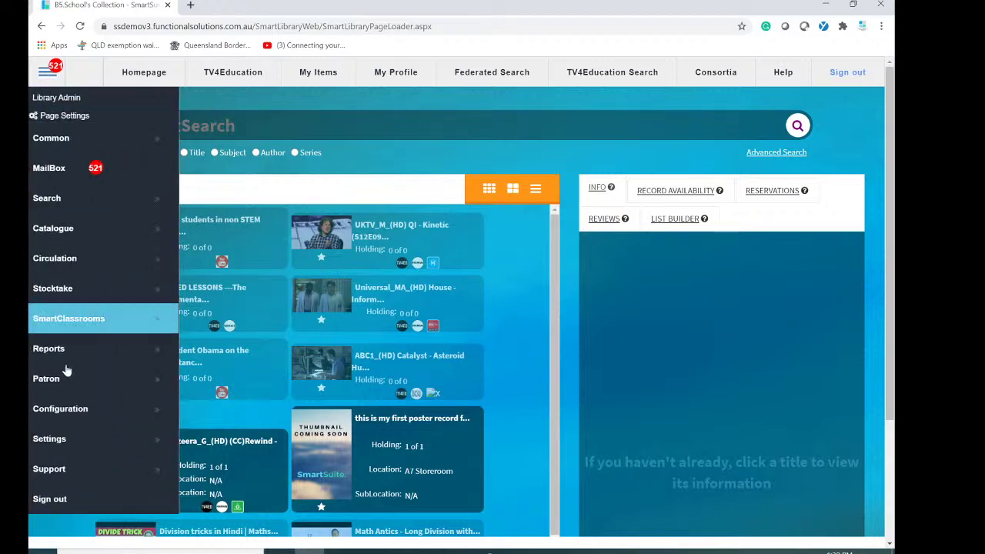
pyautogui.click(83, 411)
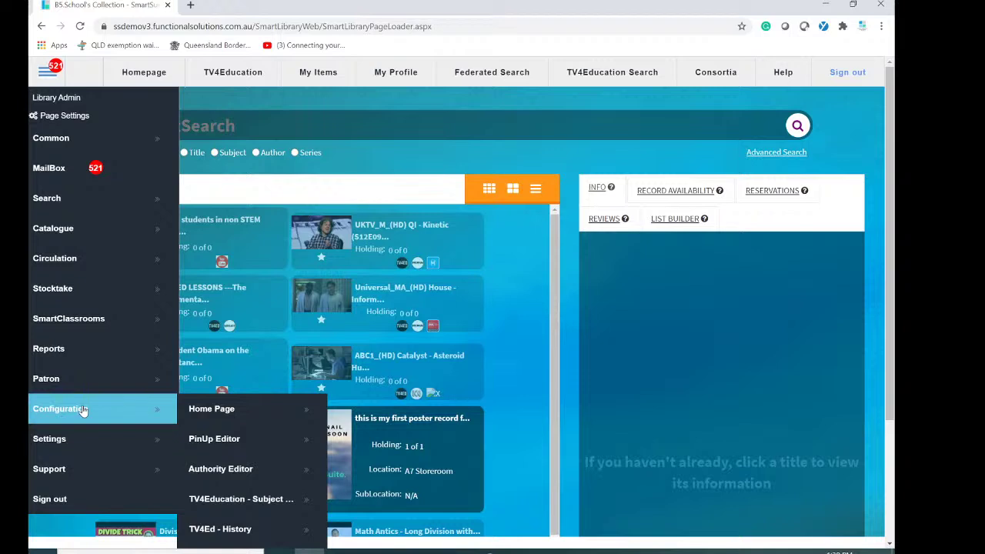
pyautogui.click(221, 469)
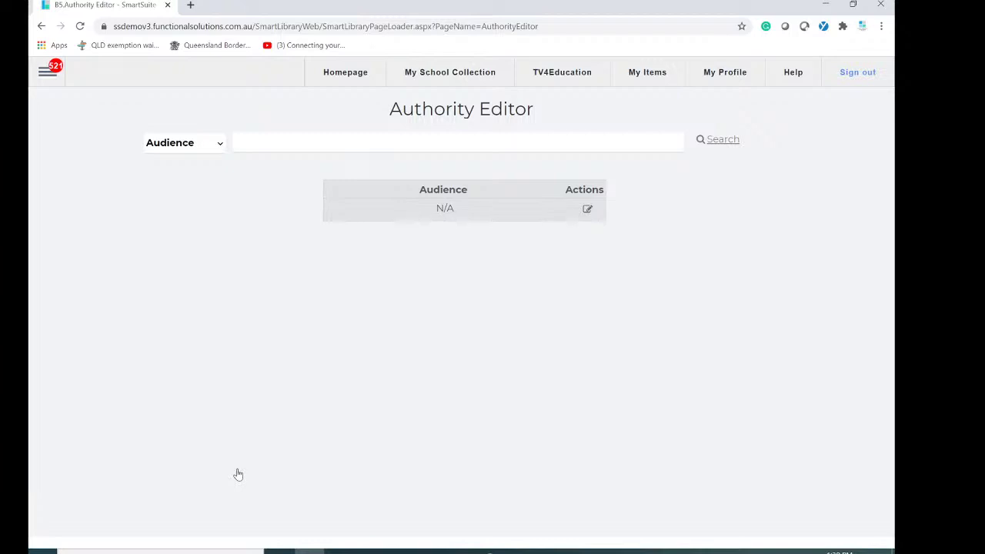
# Switch the Authority Editor to the Classgrade authority and browse its entries (07, 08, 10, 11a, 12b…).
pyautogui.click(217, 151)
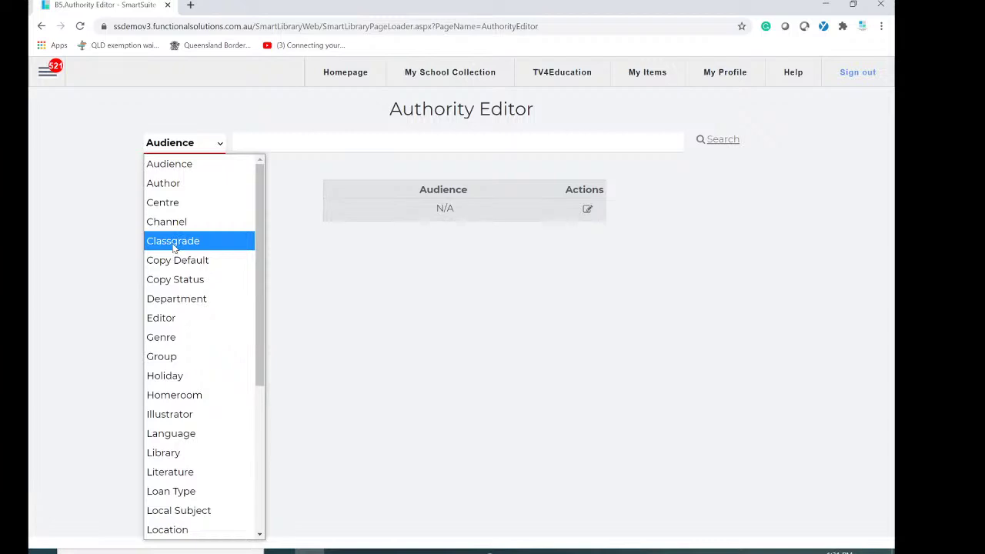
pyautogui.click(173, 242)
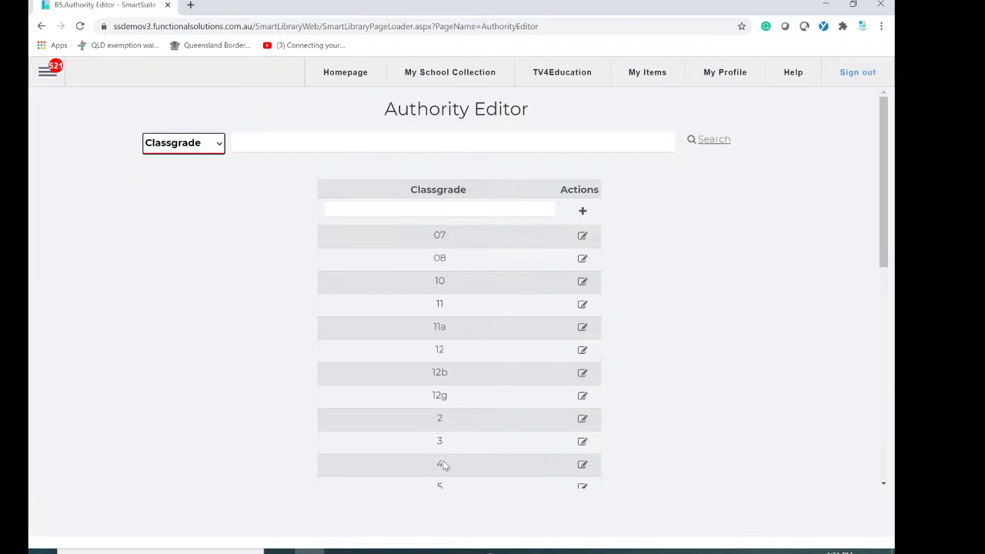
pyautogui.scroll(-3, 449, 396)
pyautogui.scroll(1, 450, 398)
pyautogui.scroll(3, 450, 400)
pyautogui.scroll(-3, 456, 331)
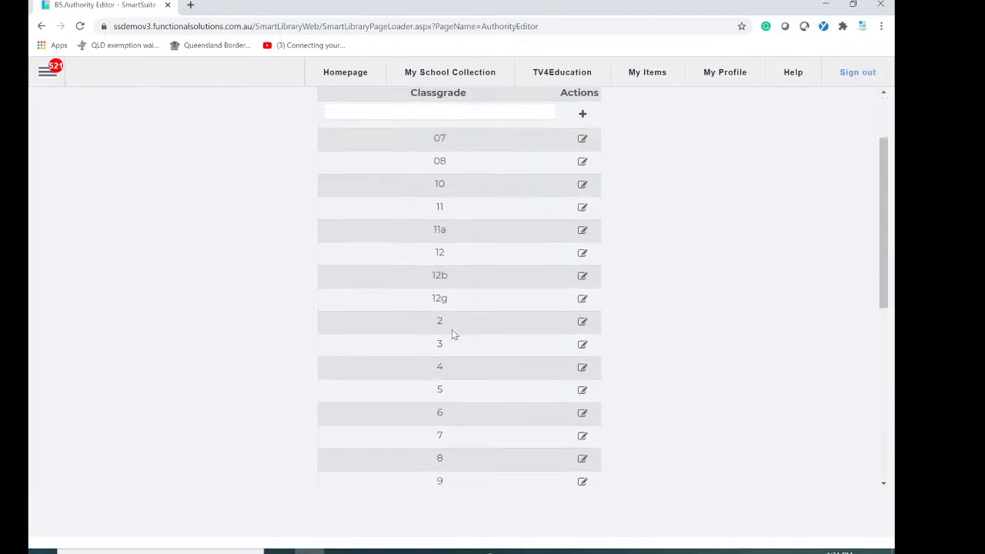
pyautogui.scroll(2, 451, 335)
pyautogui.scroll(1, 451, 336)
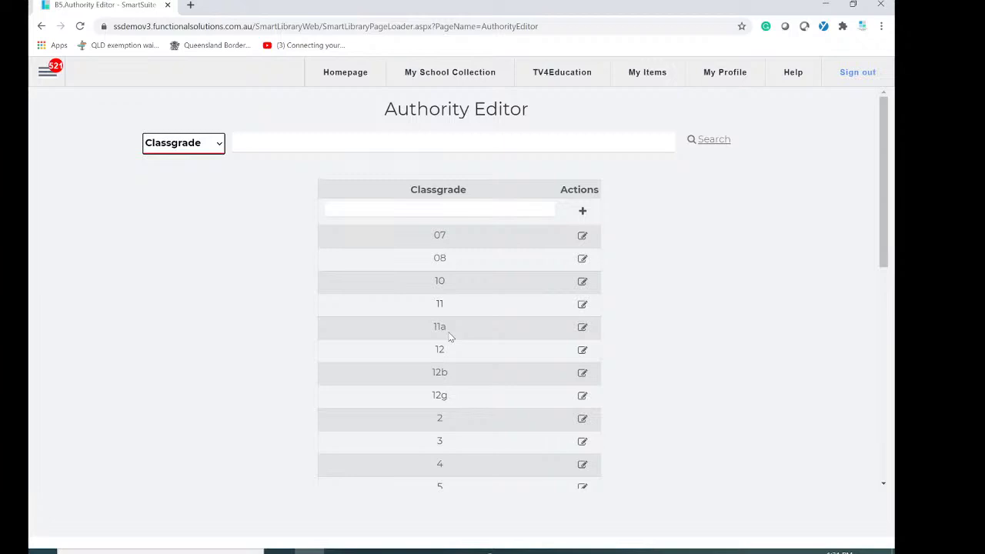
# Add a new classgrade entry '13' and close its loan settings dialog.
pyautogui.click(512, 208)
pyautogui.click(512, 210)
pyautogui.write('13')
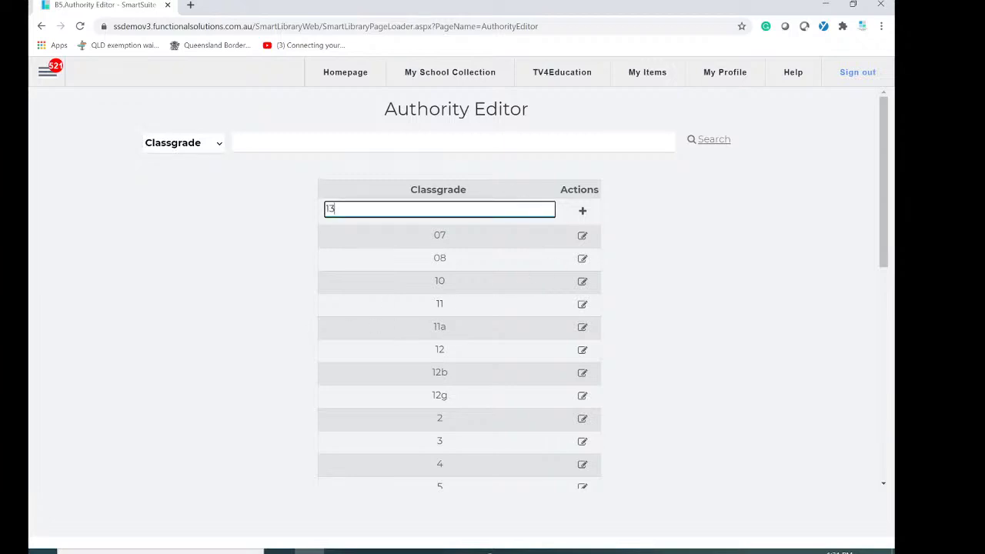
pyautogui.click(582, 213)
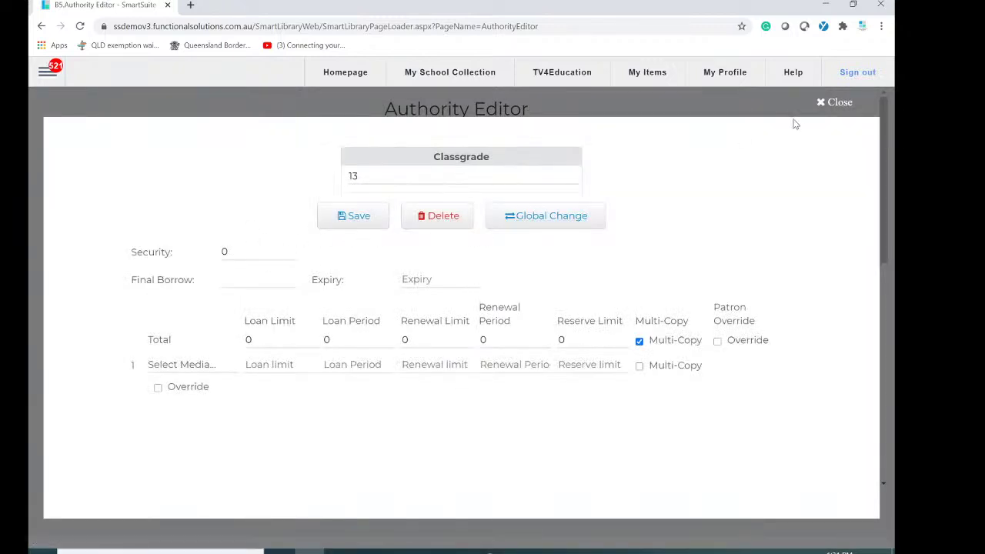
pyautogui.click(837, 103)
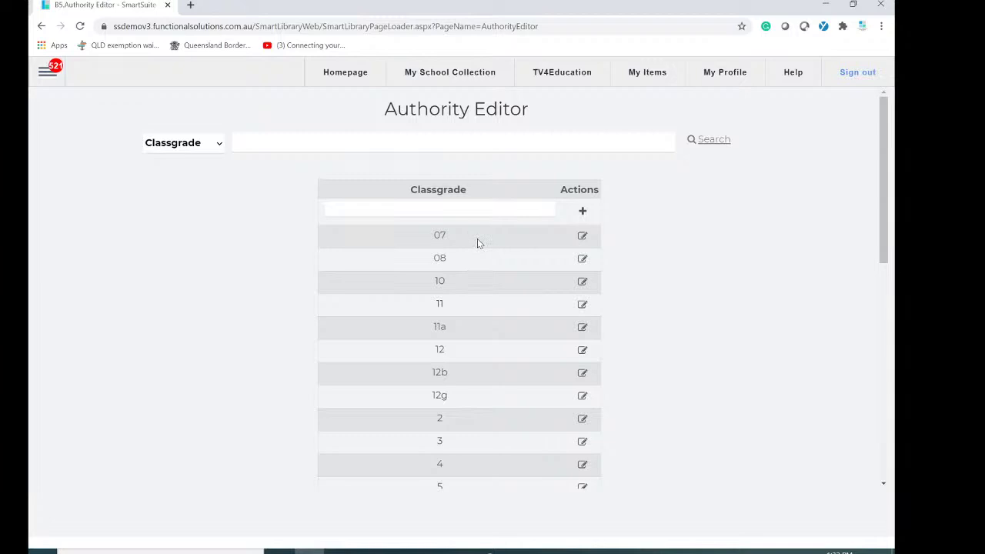
# Open classgrade 11's loan settings and change its expiry date to 12/12/2080.
pyautogui.click(582, 306)
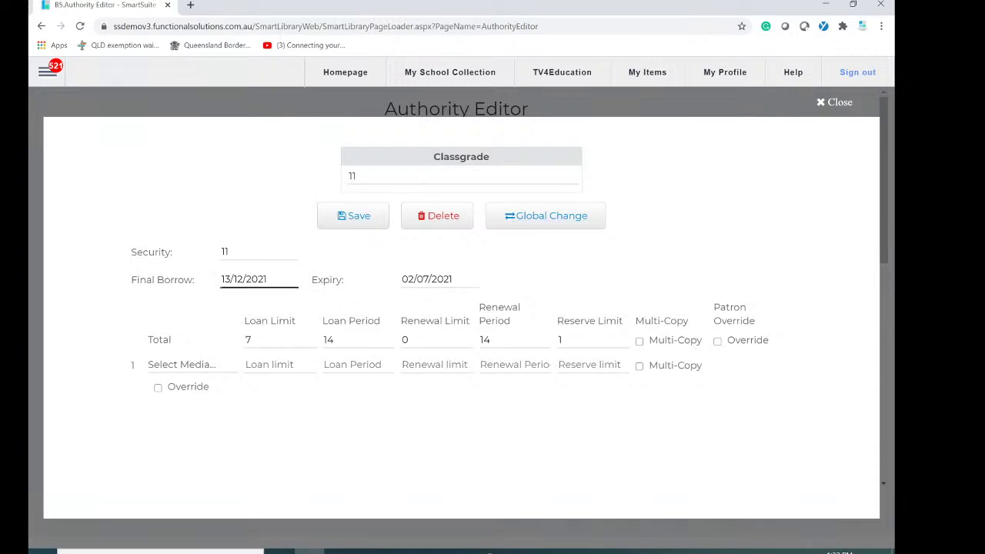
pyautogui.click(269, 282)
pyautogui.click(187, 283)
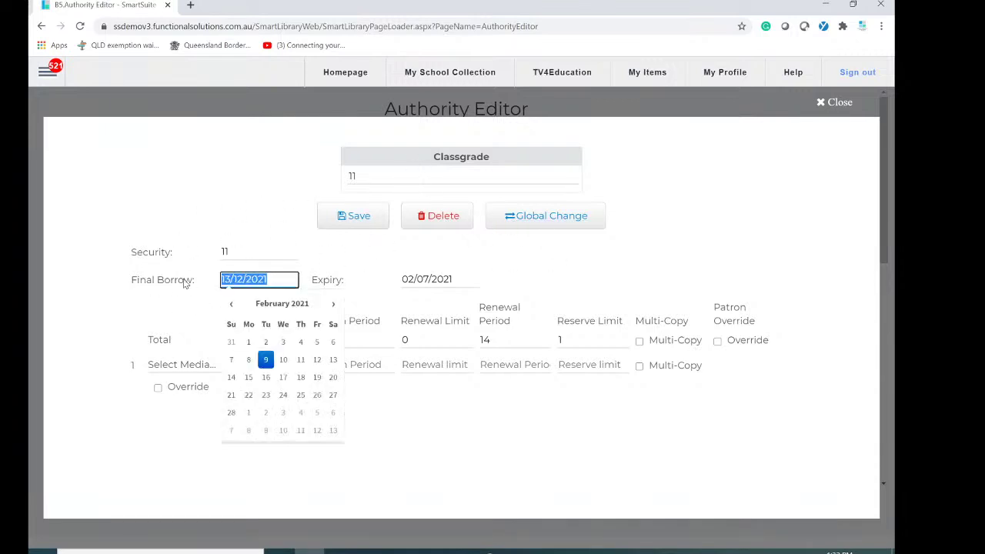
pyautogui.click(445, 465)
pyautogui.click(485, 280)
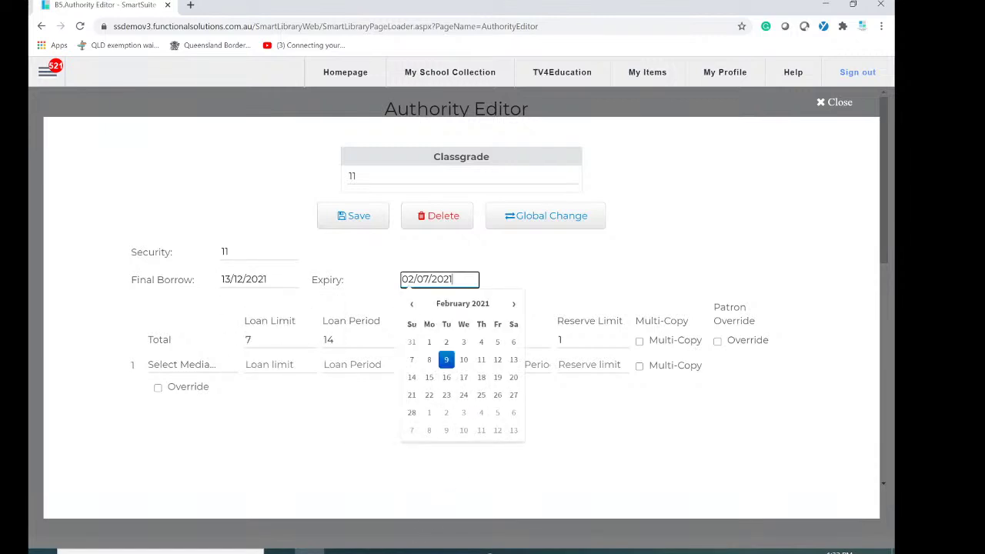
pyautogui.moveTo(454, 280); pyautogui.dragTo(376, 287)
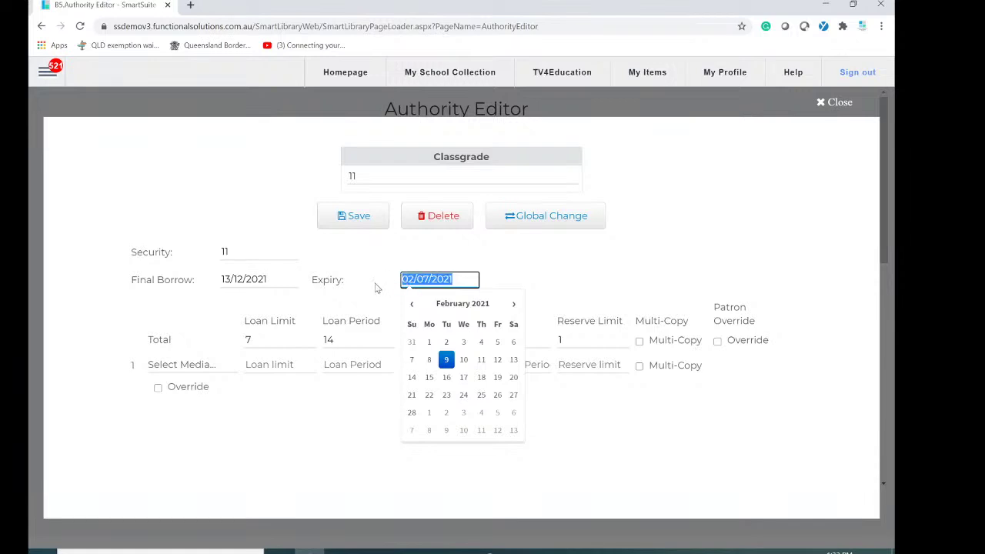
pyautogui.write('12/1/2')
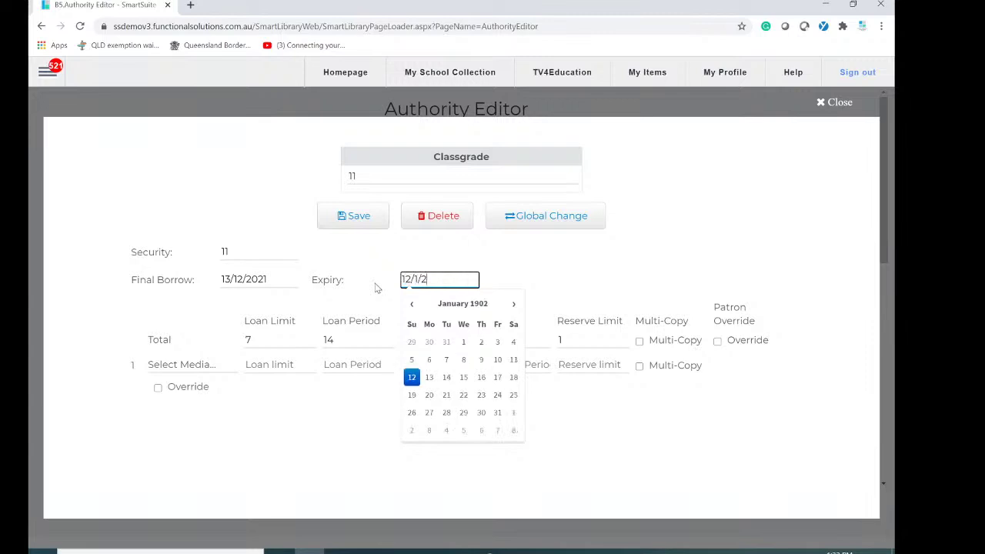
pyautogui.press('BackSpace')
pyautogui.press('BackSpace')
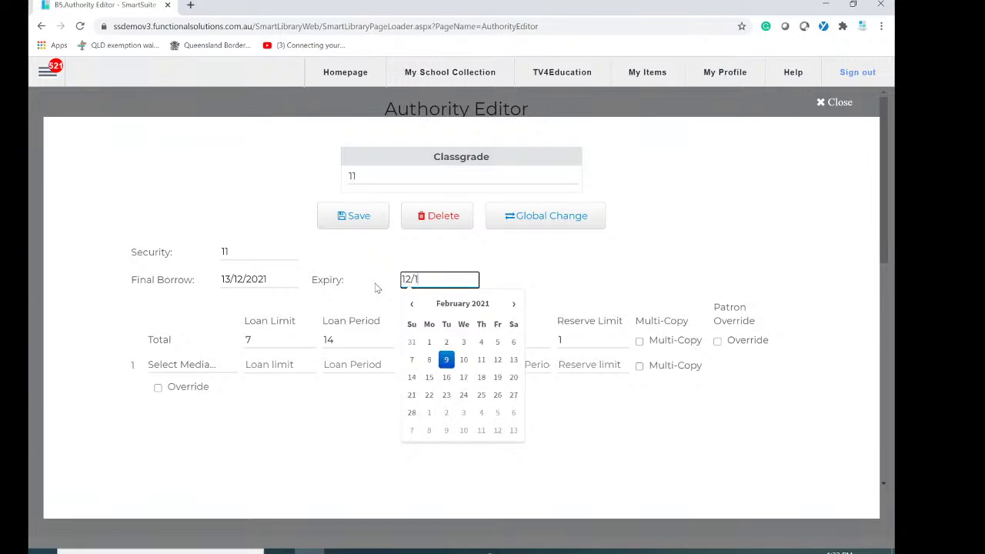
pyautogui.write('2')
pyautogui.write('/')
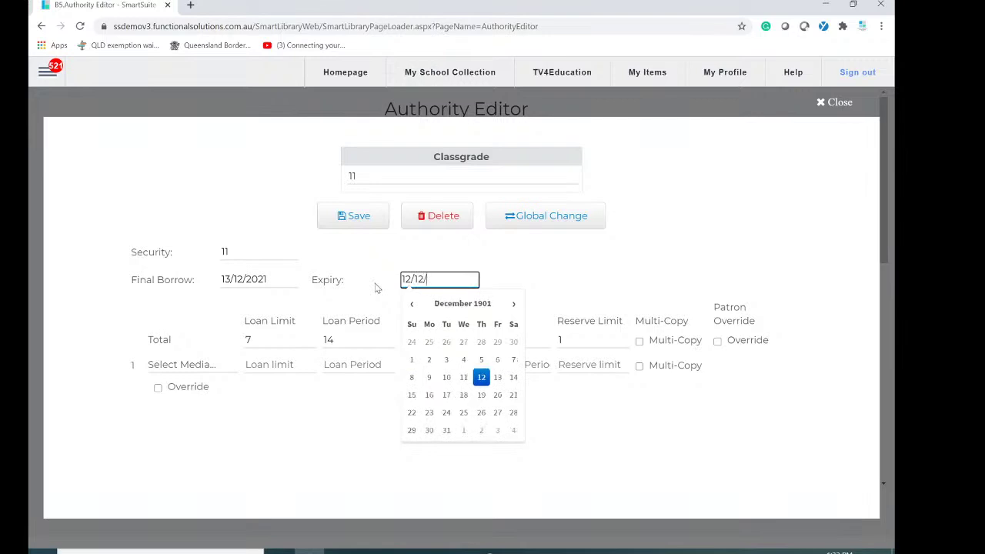
pyautogui.write('2080')
pyautogui.click(654, 450)
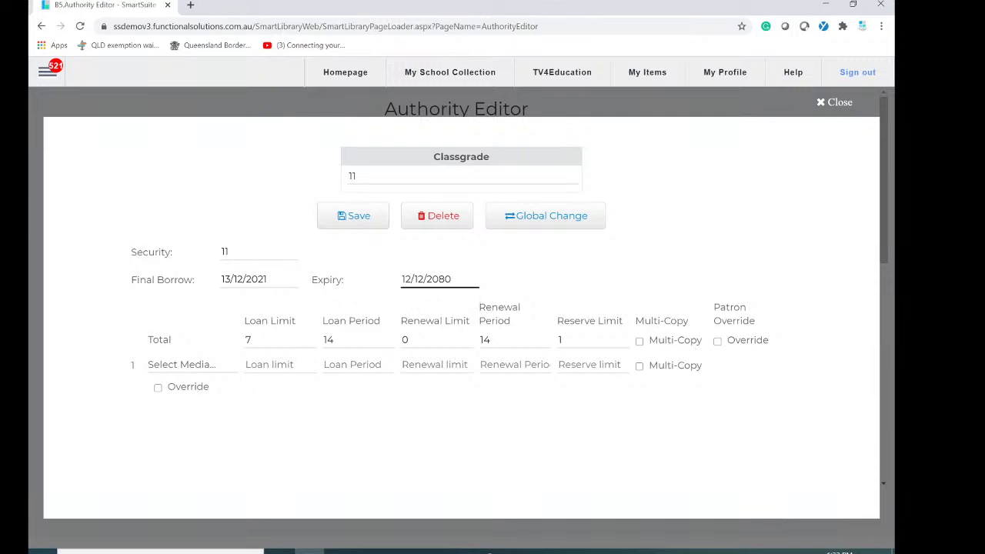
# In the Total row, set the renewal limit to 0 and the reserve limit to 0.
pyautogui.click(269, 344)
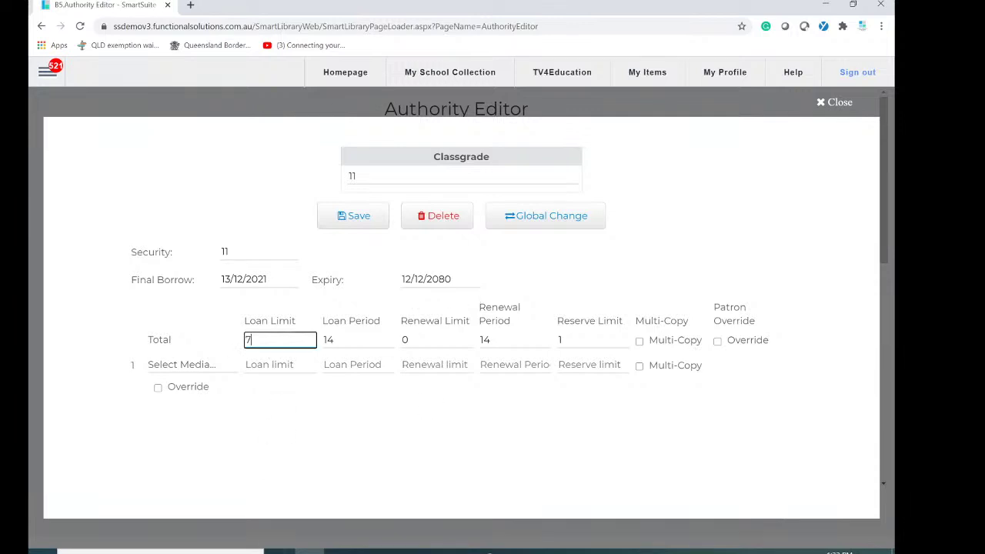
pyautogui.click(338, 341)
pyautogui.moveTo(338, 341); pyautogui.dragTo(311, 341)
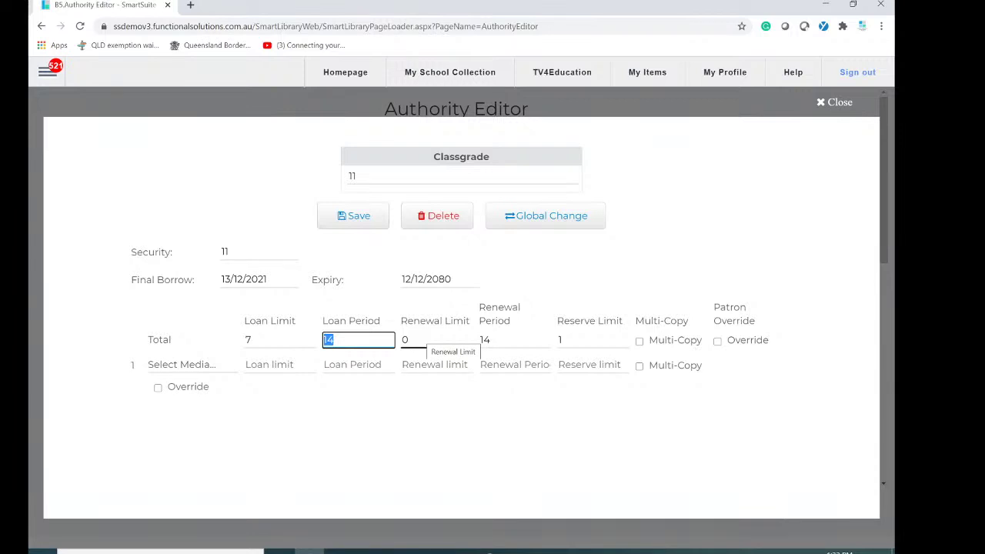
pyautogui.press('Tab')
pyautogui.write('2')
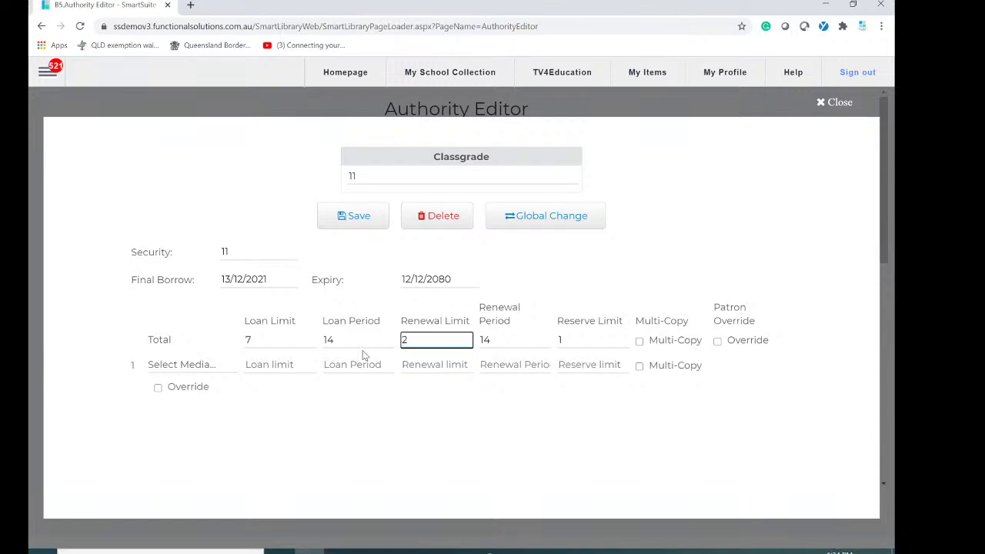
pyautogui.press('BackSpace')
pyautogui.write('0')
pyautogui.press('Tab')
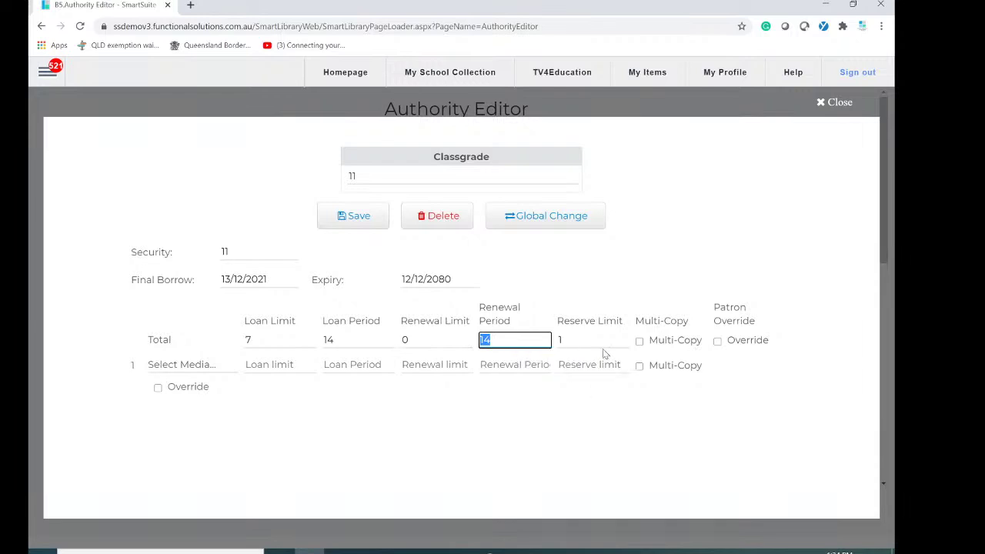
pyautogui.press('Tab')
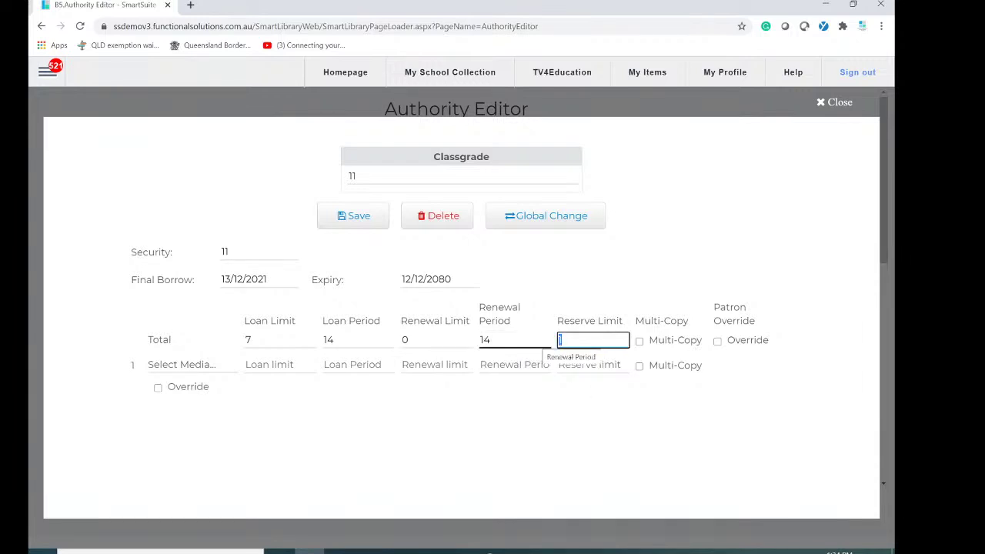
pyautogui.write('0')
pyautogui.click(554, 458)
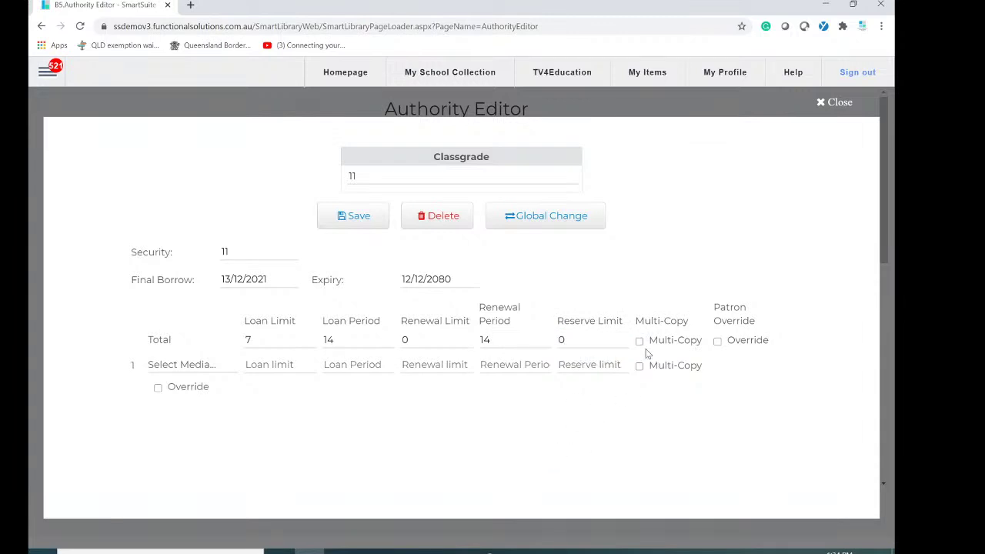
# Leave multi-copy unticked for the total limits and tick patron override.
pyautogui.click(640, 342)
pyautogui.click(639, 342)
pyautogui.click(640, 343)
pyautogui.click(640, 343)
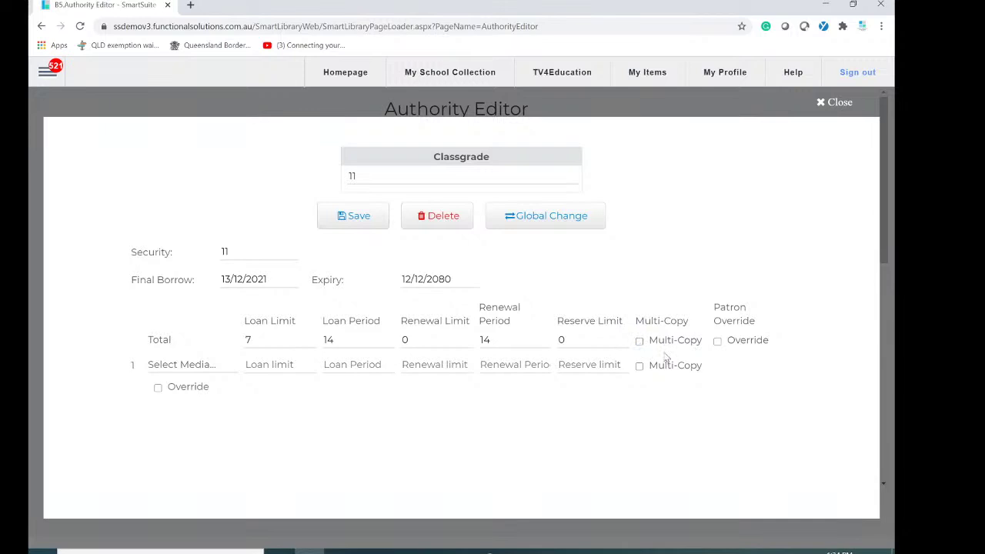
pyautogui.click(718, 345)
# Set loan limit 100 and loan period 365, untick patron override, and save classgrade 11.
pyautogui.click(250, 340)
pyautogui.moveTo(250, 340); pyautogui.dragTo(220, 346)
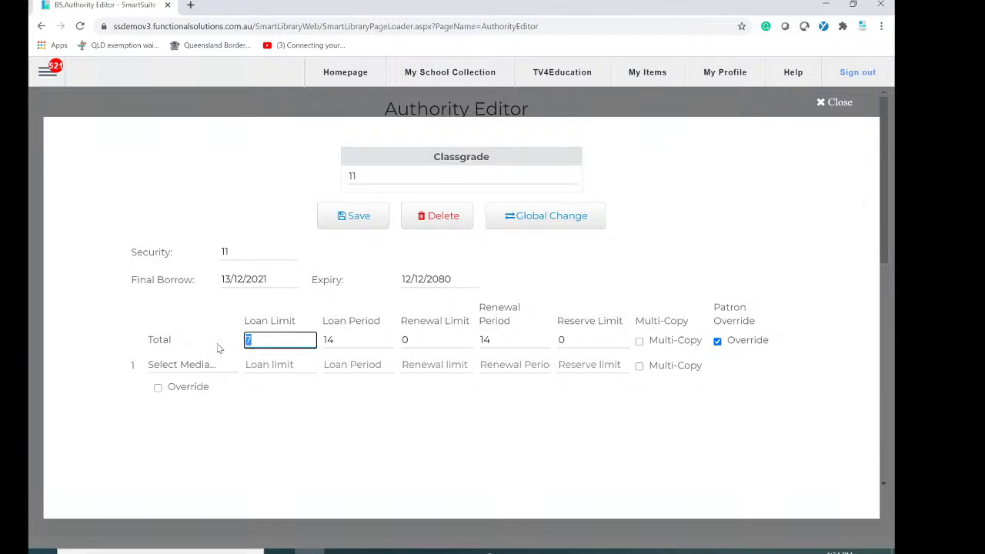
pyautogui.write('100')
pyautogui.press('Tab')
pyautogui.write('365')
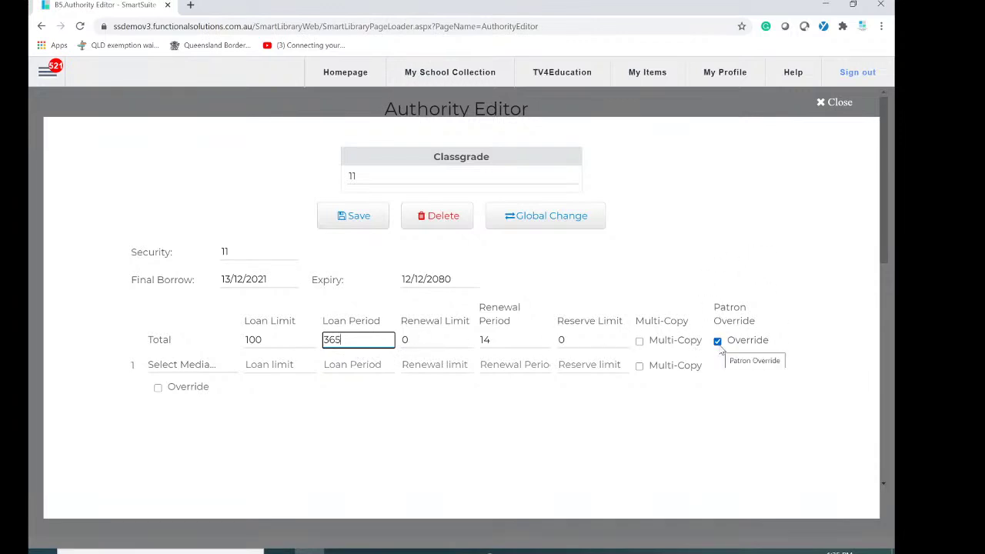
pyautogui.click(718, 341)
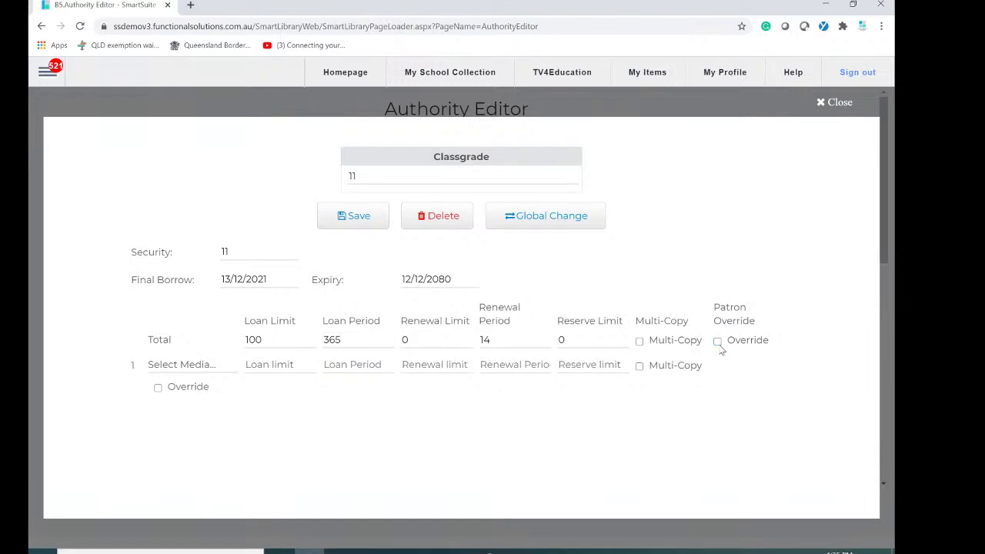
pyautogui.click(357, 218)
# Close classgrade 11's settings and go to Patron > Patron Management.
pyautogui.click(831, 107)
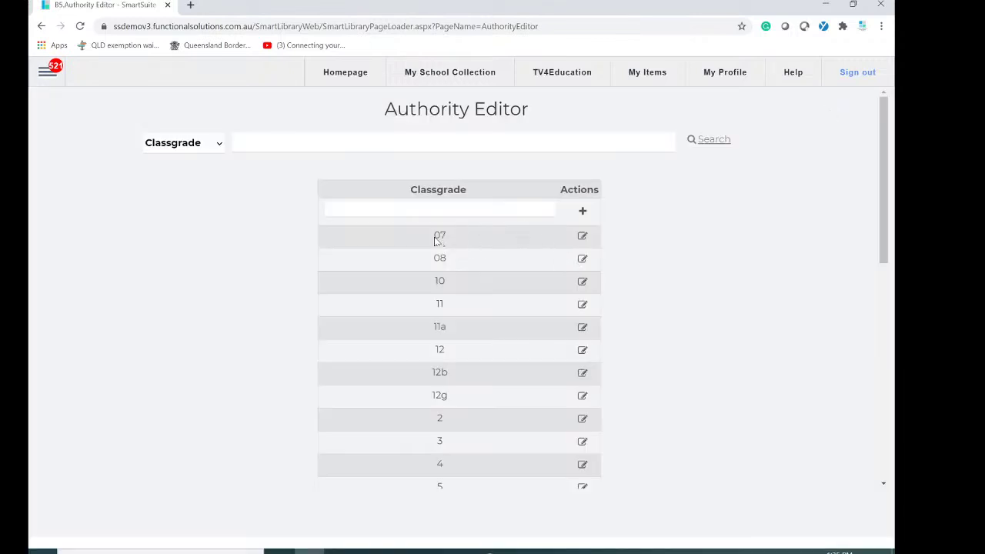
pyautogui.scroll(-2, 421, 430)
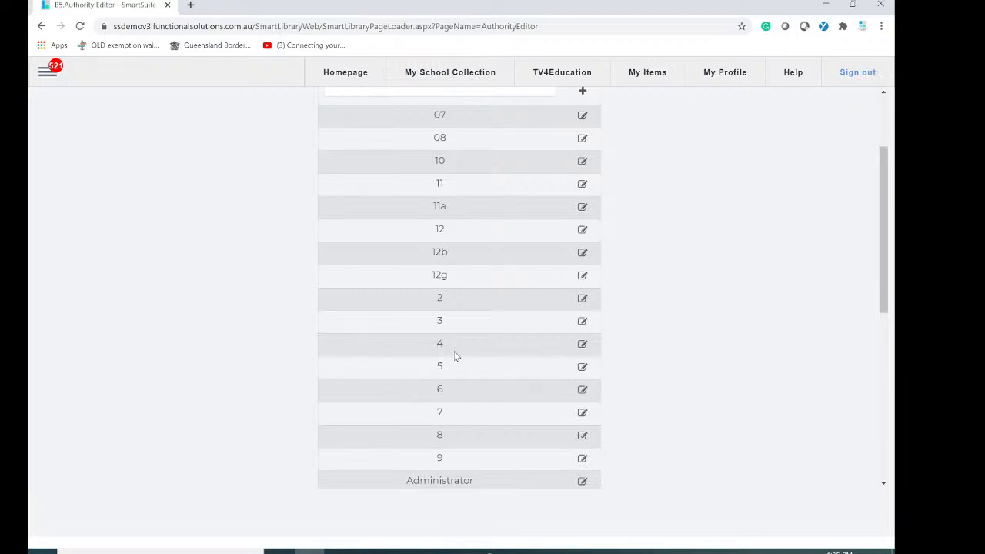
pyautogui.scroll(3, 339, 385)
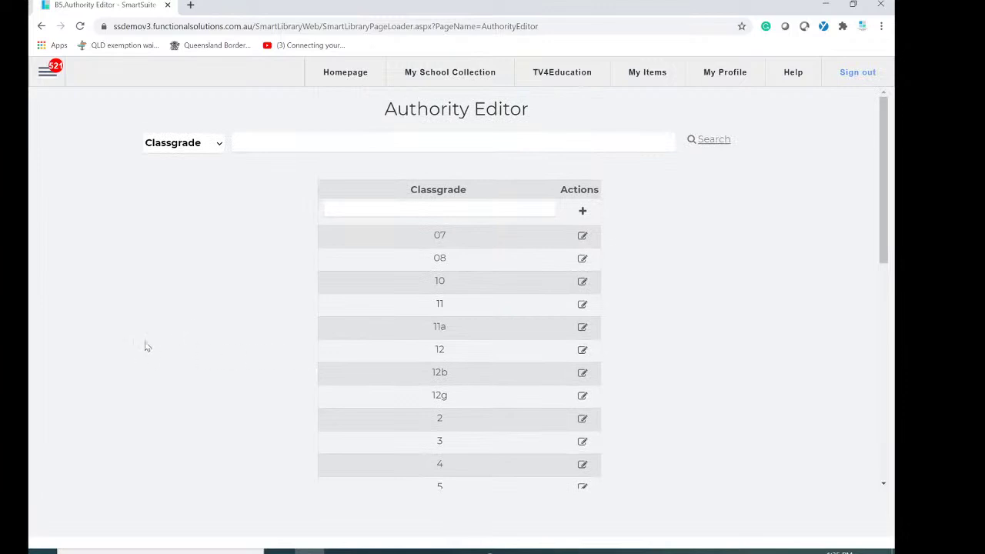
pyautogui.click(48, 74)
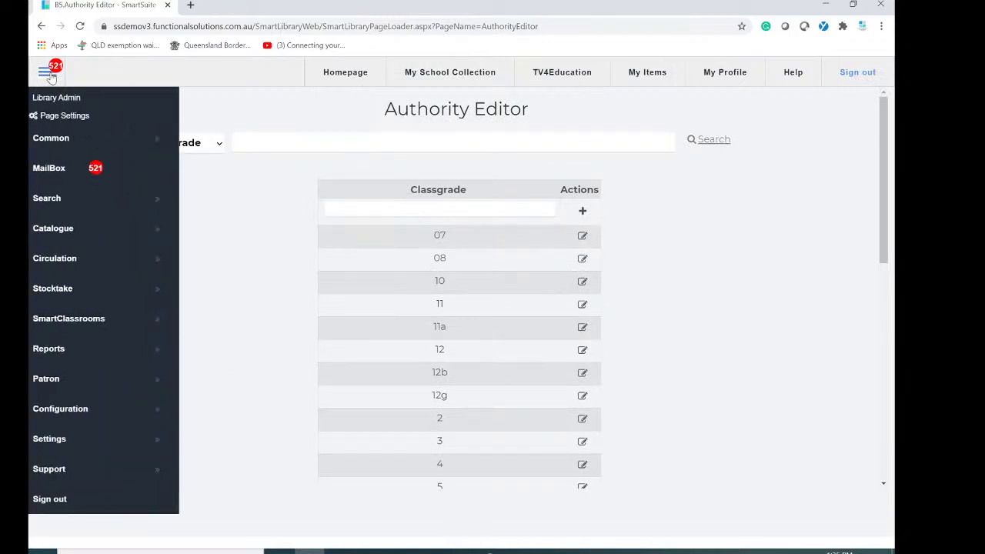
pyautogui.click(55, 392)
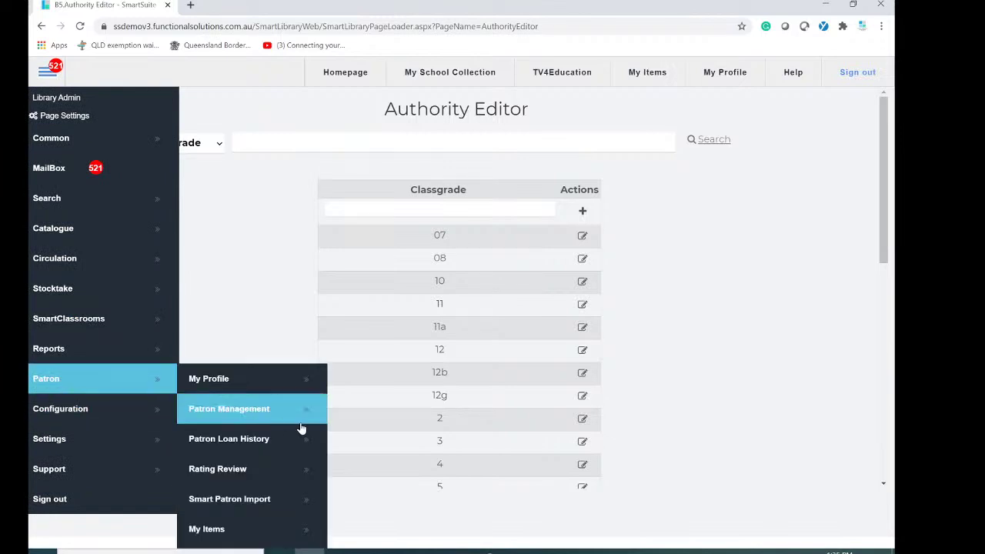
pyautogui.click(229, 408)
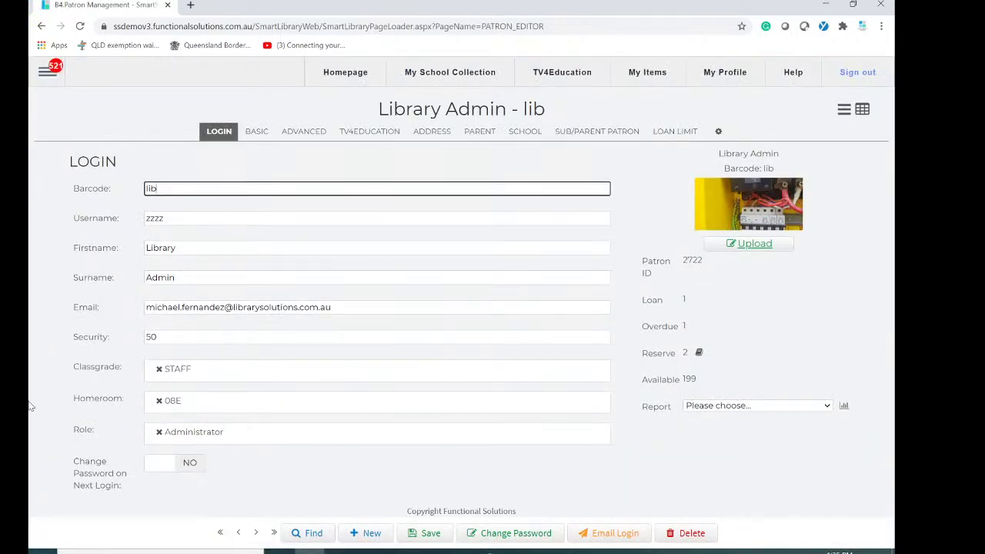
# Search patrons for 'mik' and open the matching patron's record.
pyautogui.click(324, 542)
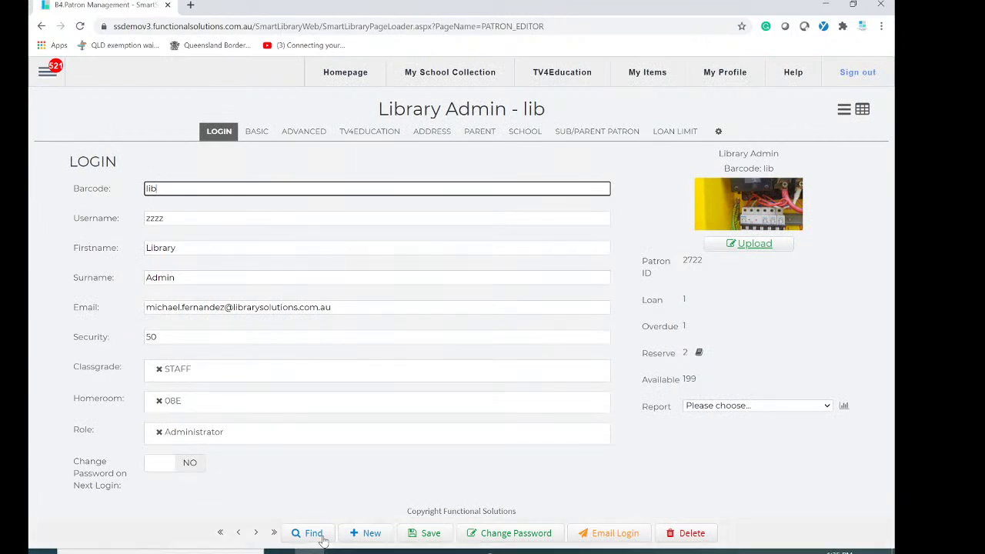
pyautogui.write('mik')
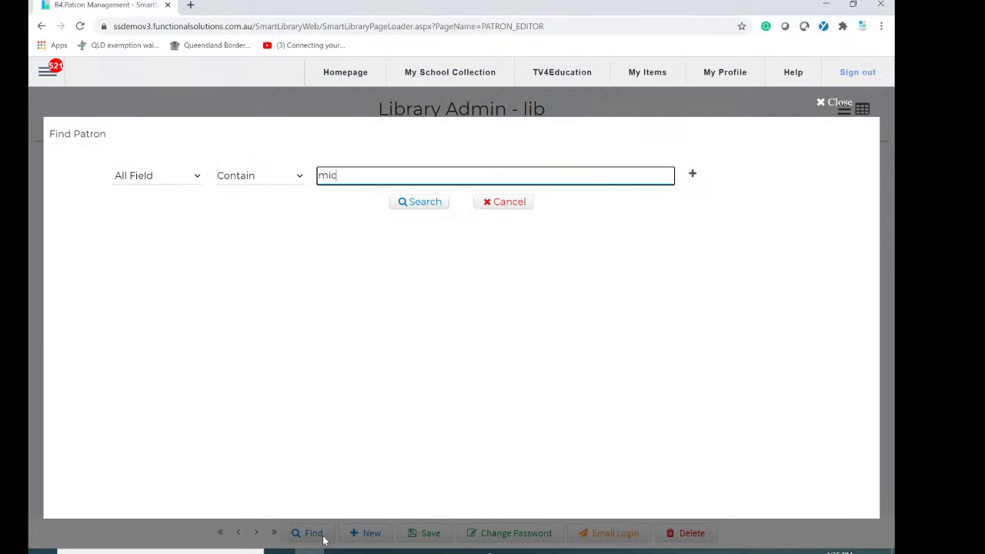
pyautogui.press('Return')
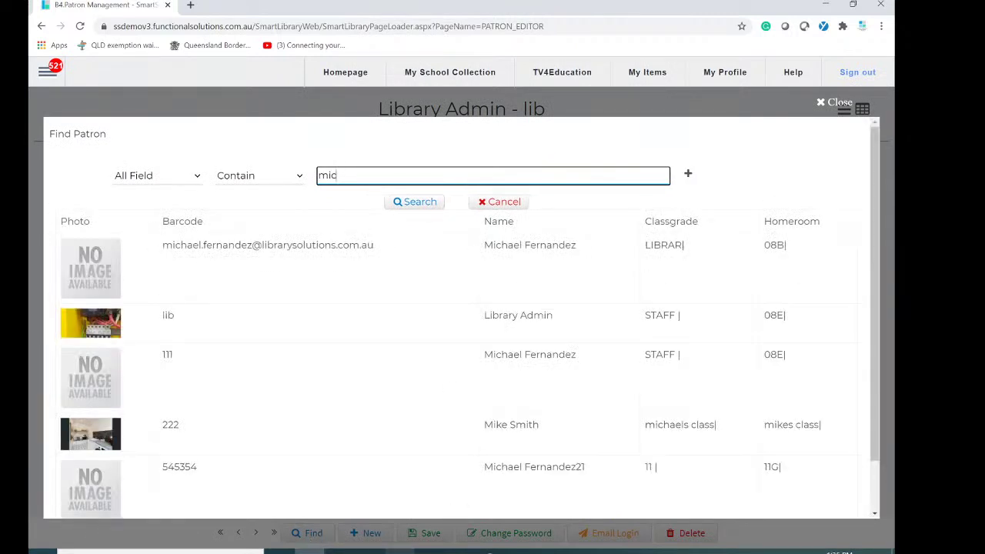
pyautogui.scroll(-1, 461, 385)
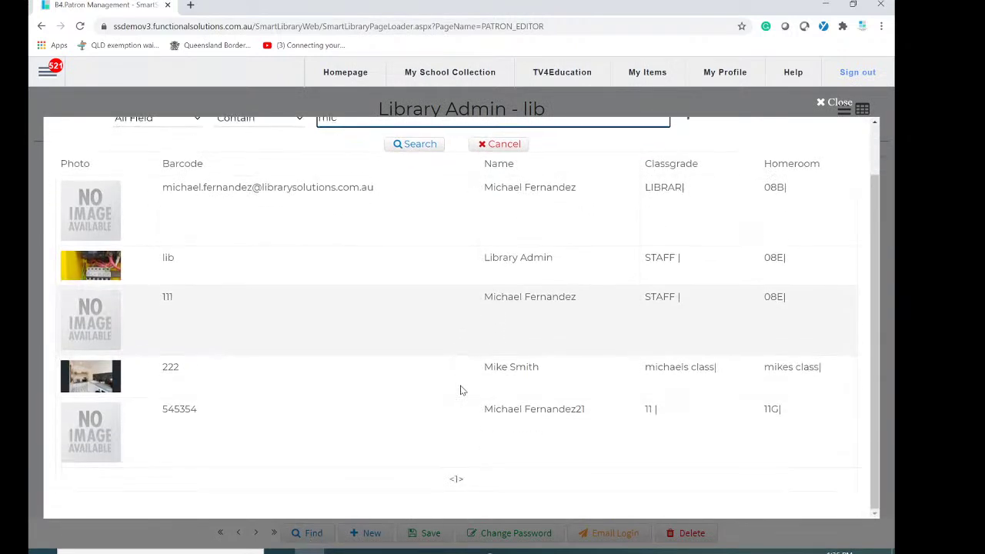
pyautogui.click(528, 378)
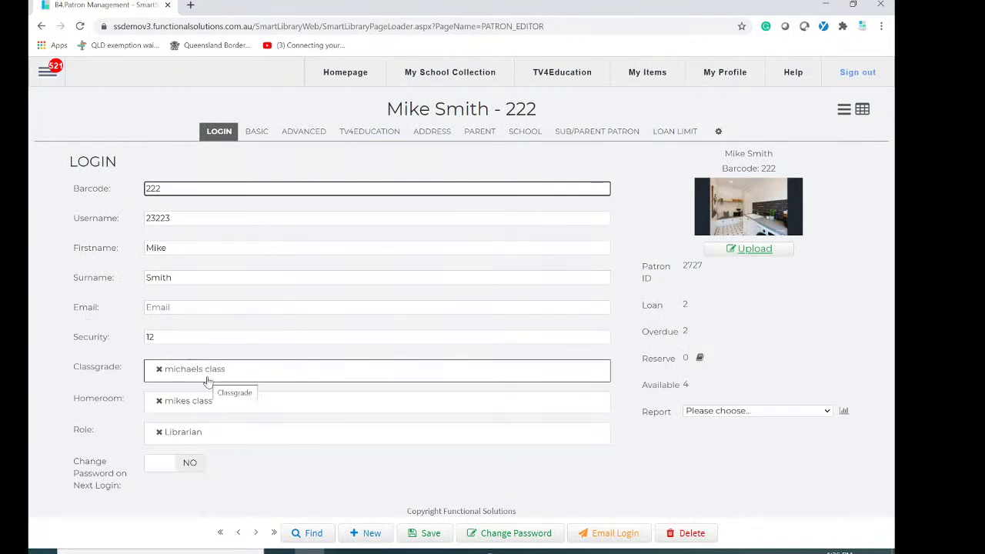
# Set the patron's classgrade to 10 and homeroom to 10C, then save.
pyautogui.click(288, 379)
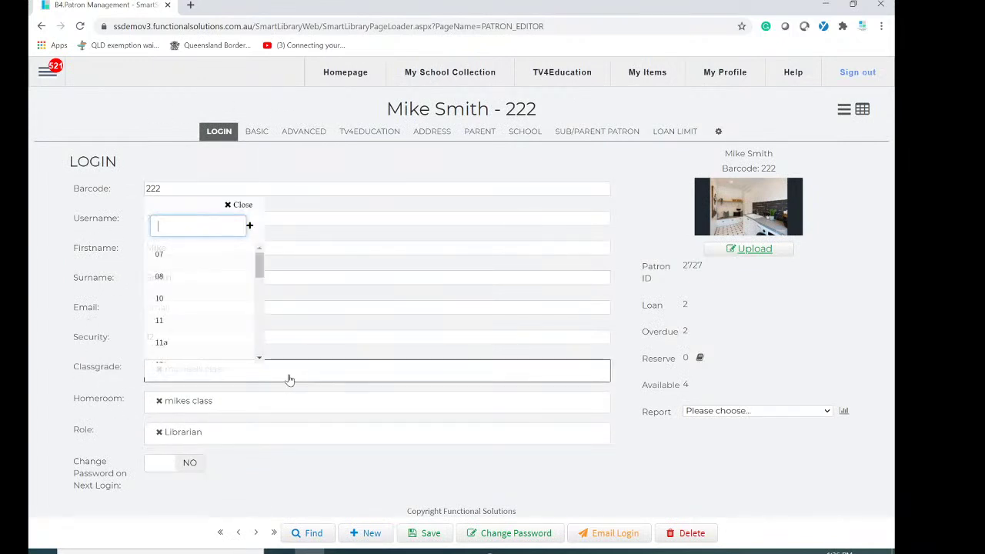
pyautogui.click(165, 299)
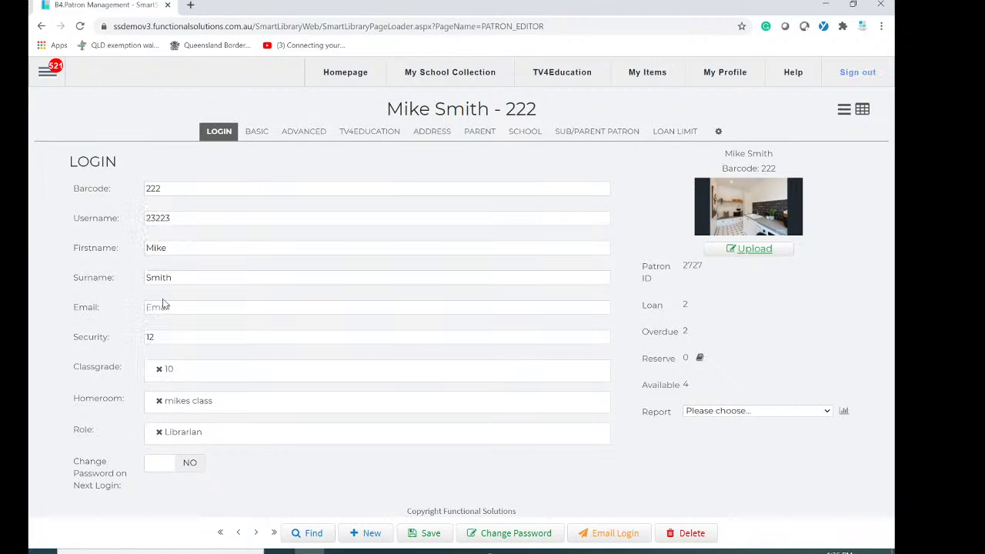
pyautogui.click(261, 408)
pyautogui.moveTo(261, 303); pyautogui.dragTo(258, 373)
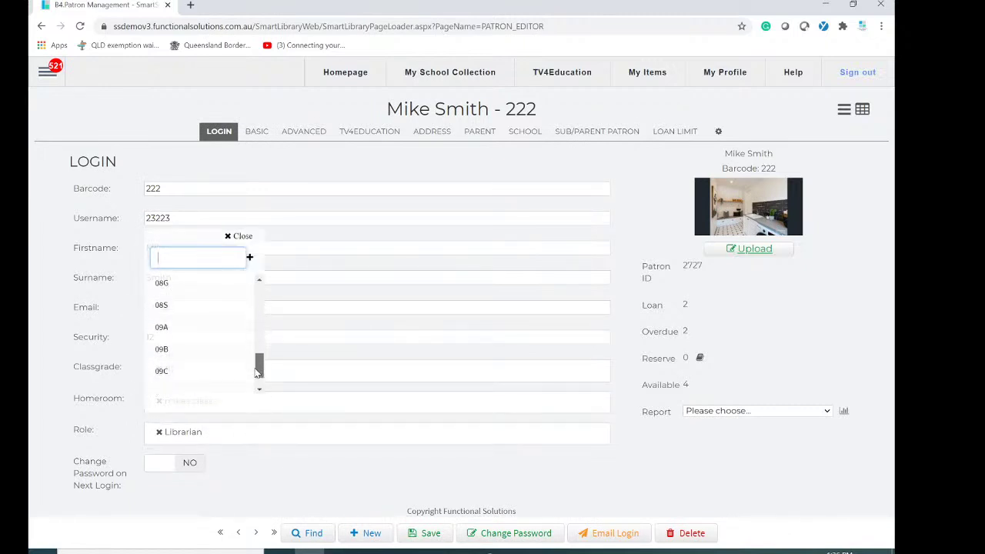
pyautogui.scroll(-3, 176, 369)
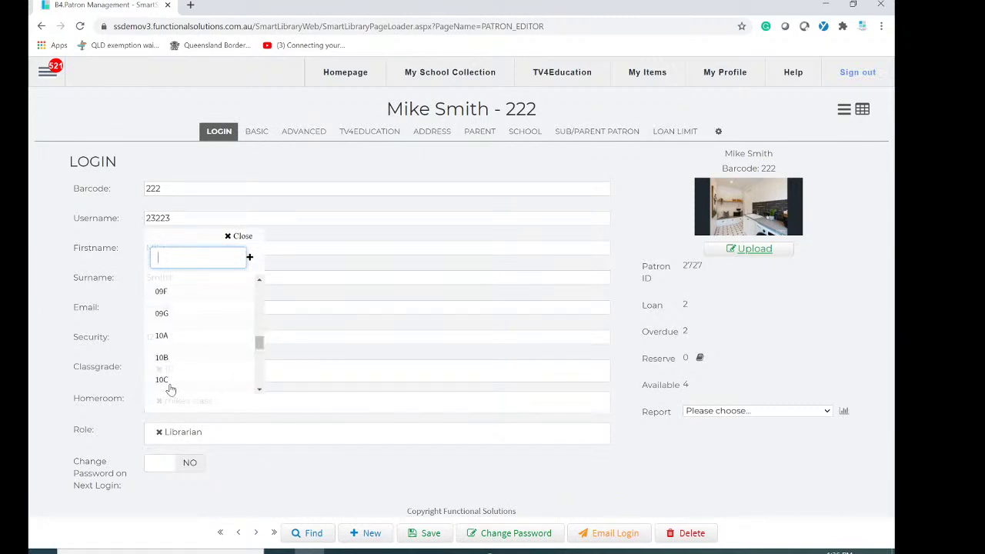
pyautogui.click(164, 380)
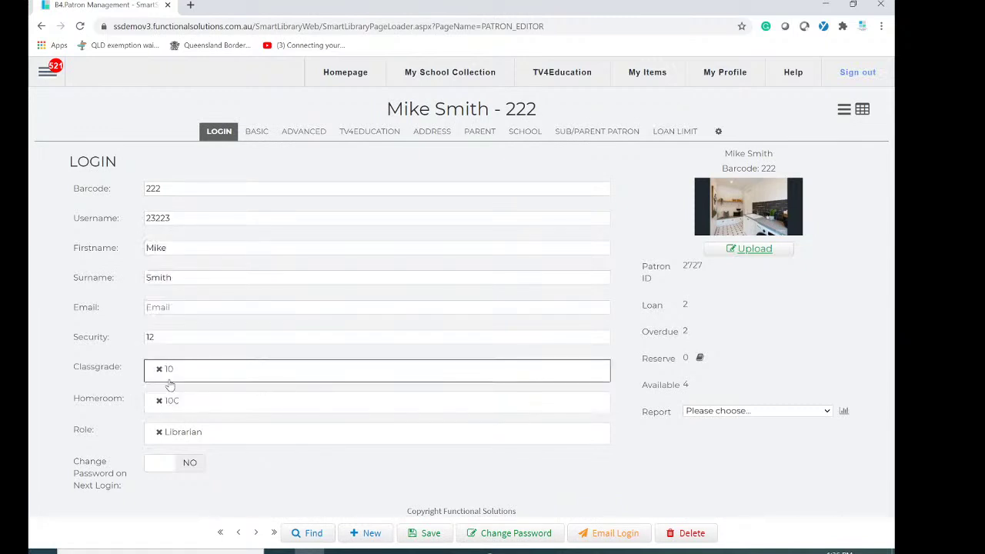
pyautogui.click(431, 537)
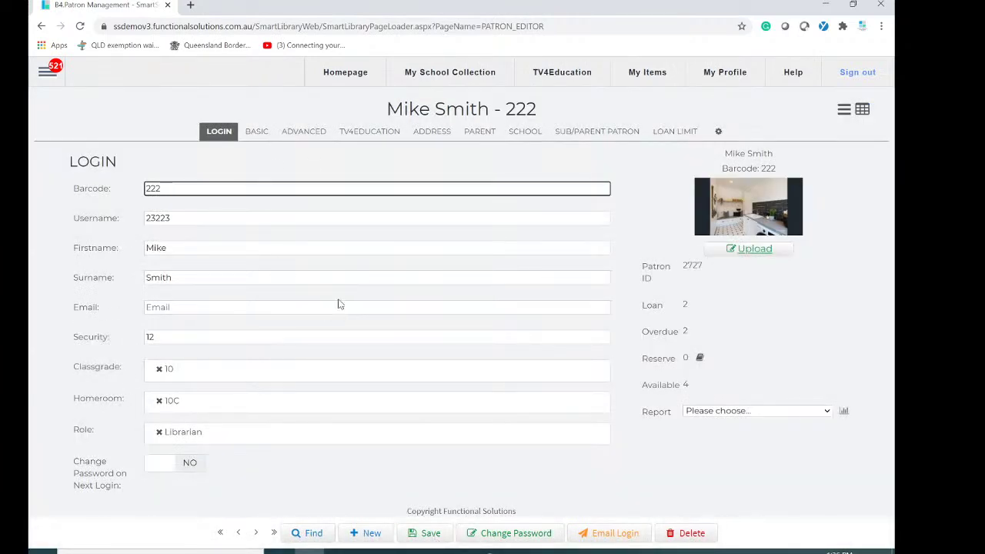
pyautogui.click(689, 533)
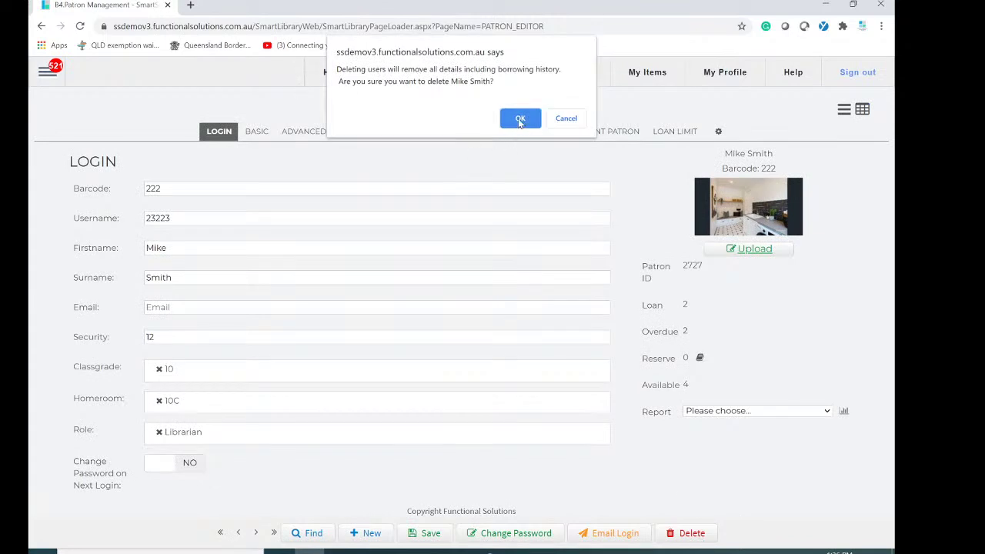
pyautogui.click(567, 118)
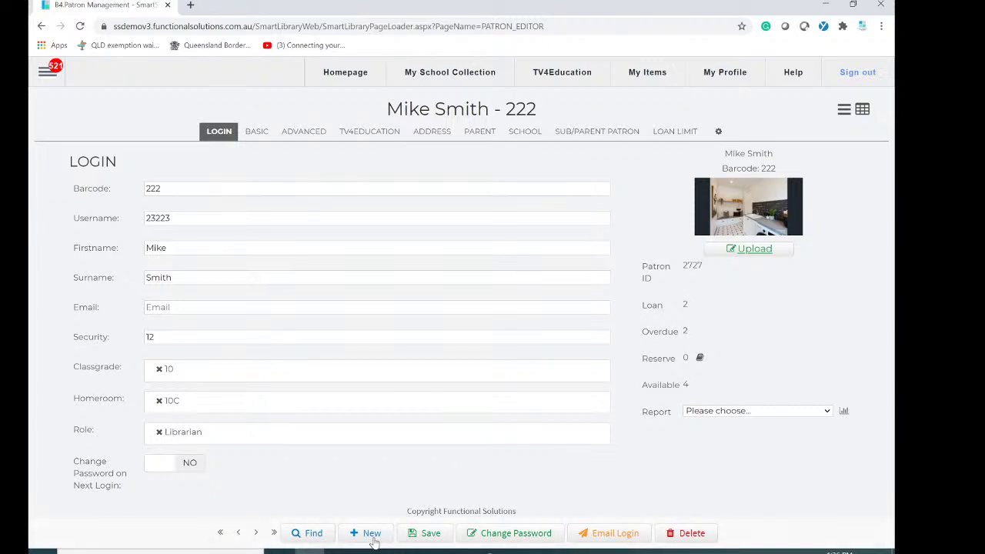
# Start a new patron record and enter a barcode for it.
pyautogui.click(217, 188)
pyautogui.moveTo(217, 188); pyautogui.dragTo(30, 194)
pyautogui.write('4564564546564564tert4535345345ertet')
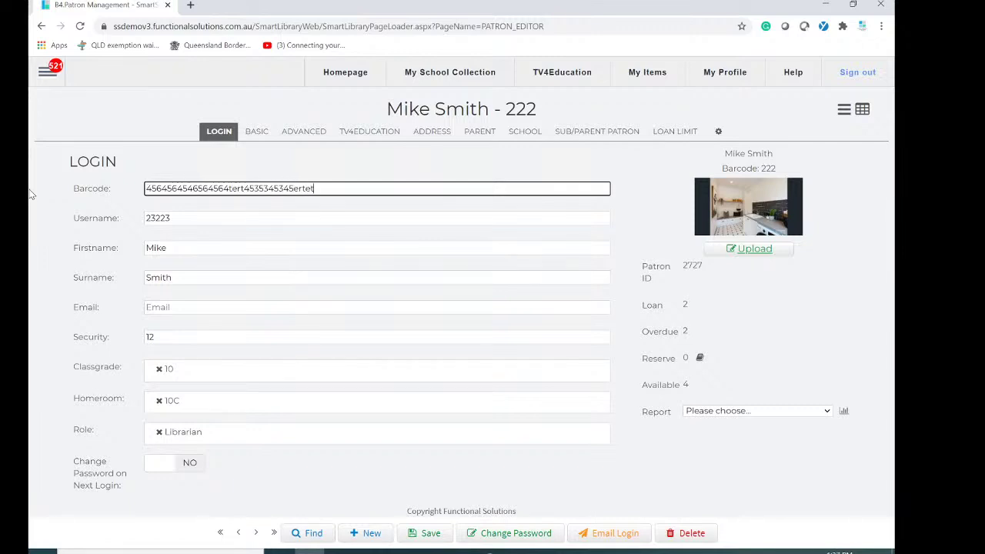
pyautogui.click(369, 537)
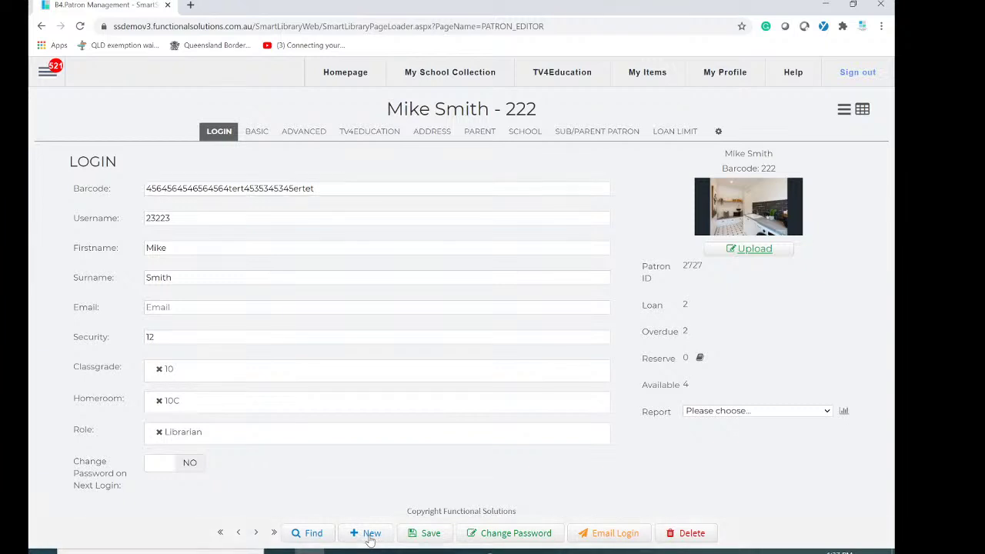
pyautogui.write('4533tr')
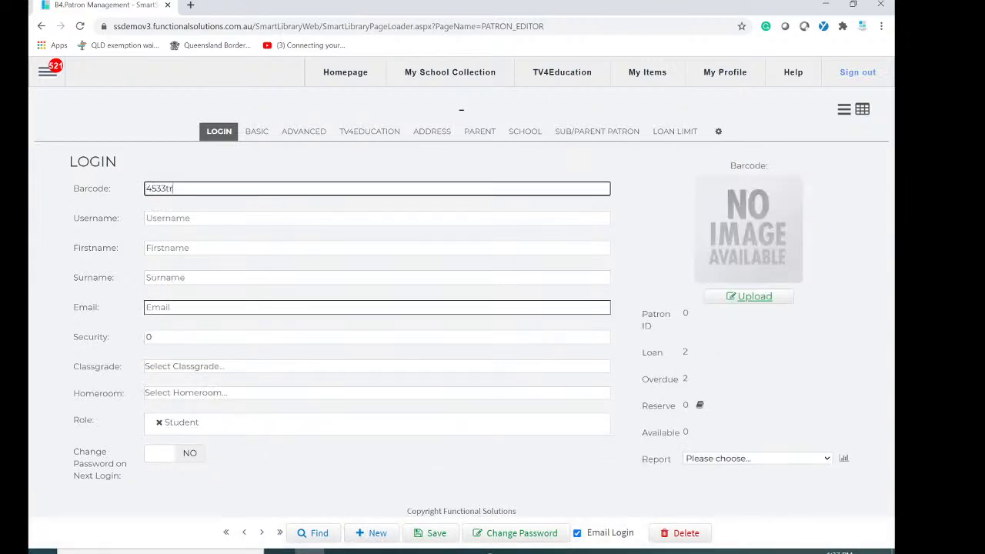
pyautogui.write('ertertertertertertet34524')
# Fill in the new patron's first name and surname.
pyautogui.click(377, 248)
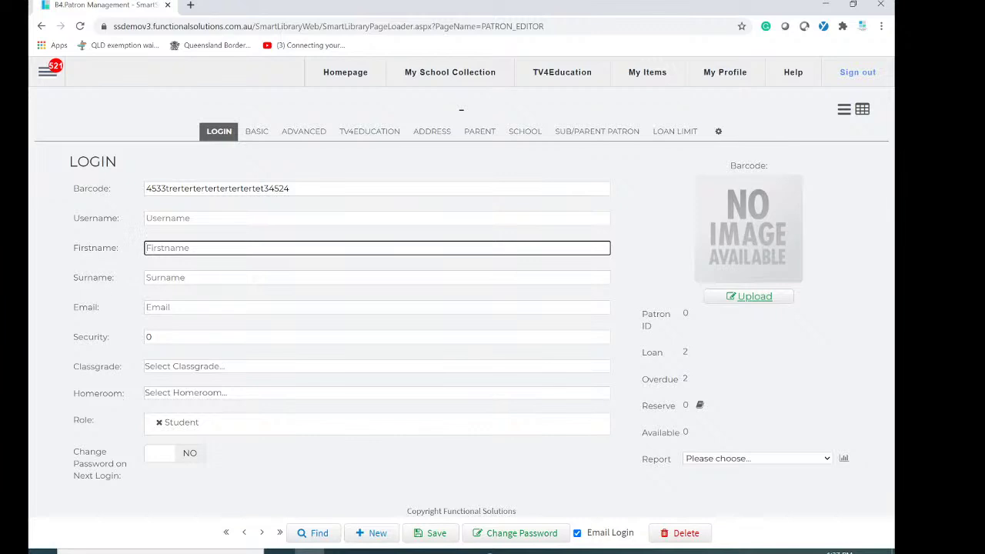
pyautogui.press('Tab')
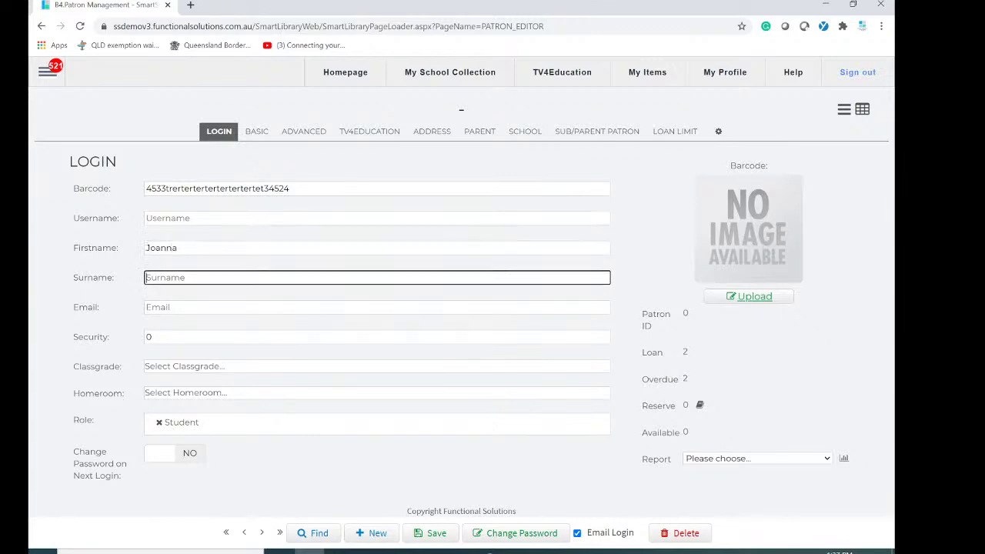
pyautogui.click(323, 308)
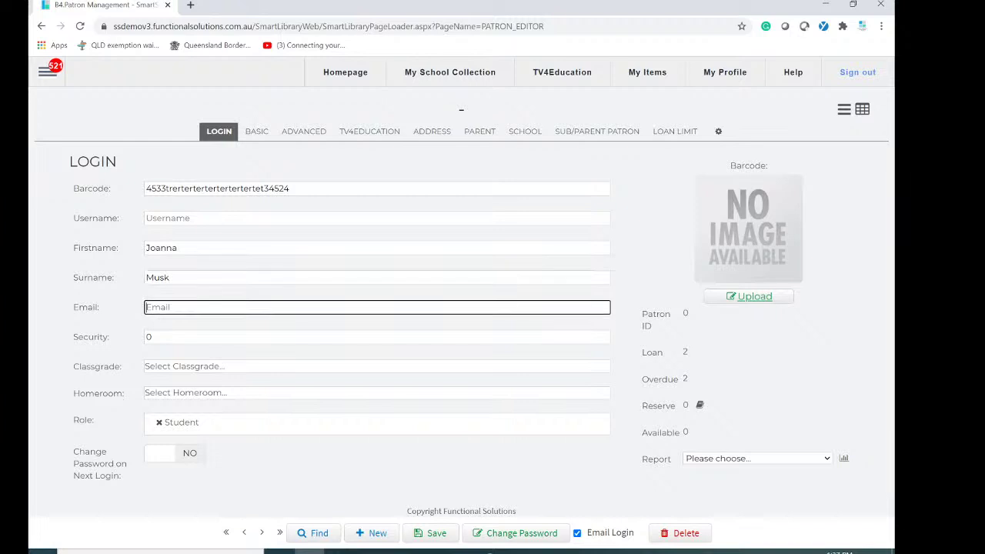
# Give the new patron classgrade 10 and homeroom 10G, and save the record.
pyautogui.click(199, 367)
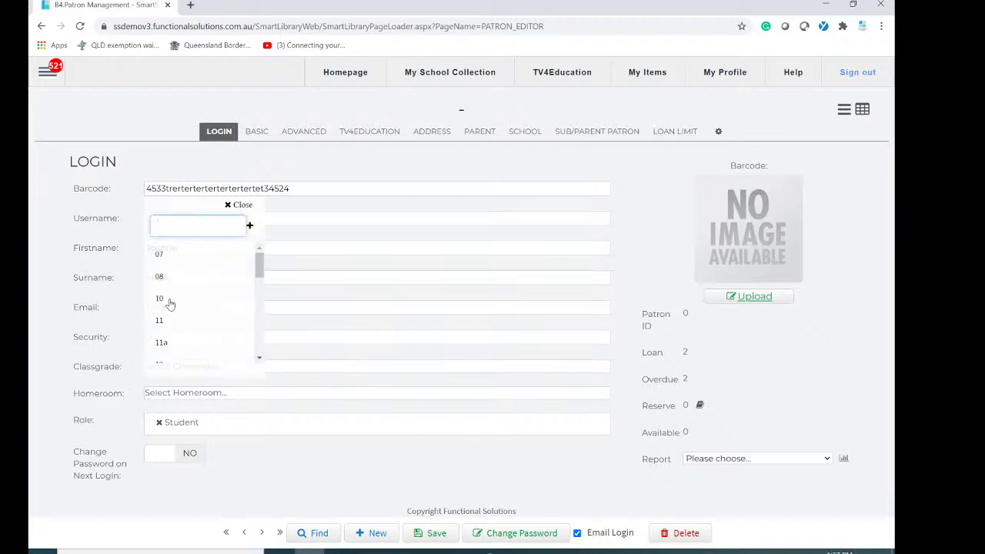
pyautogui.click(170, 300)
pyautogui.click(220, 398)
pyautogui.scroll(-4, 177, 352)
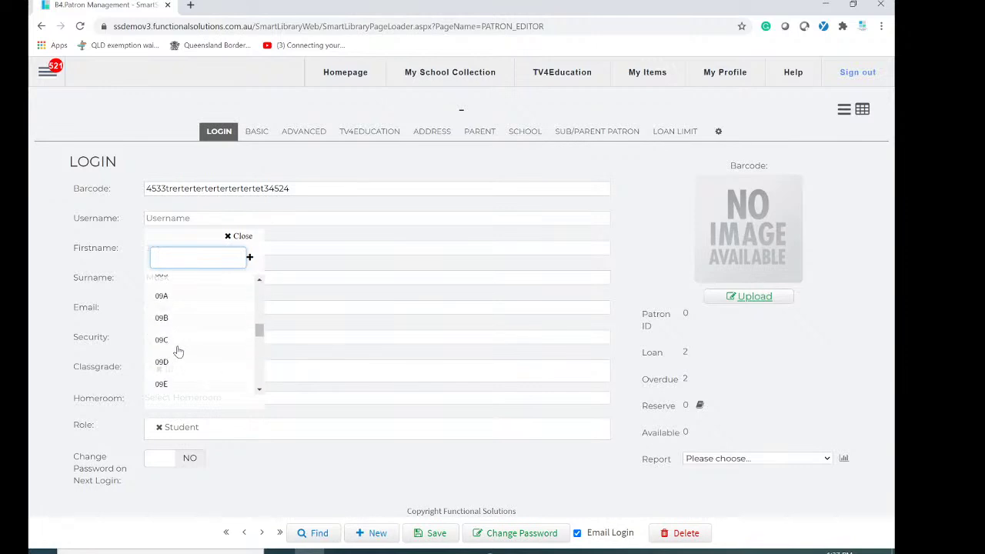
pyautogui.scroll(-3, 177, 349)
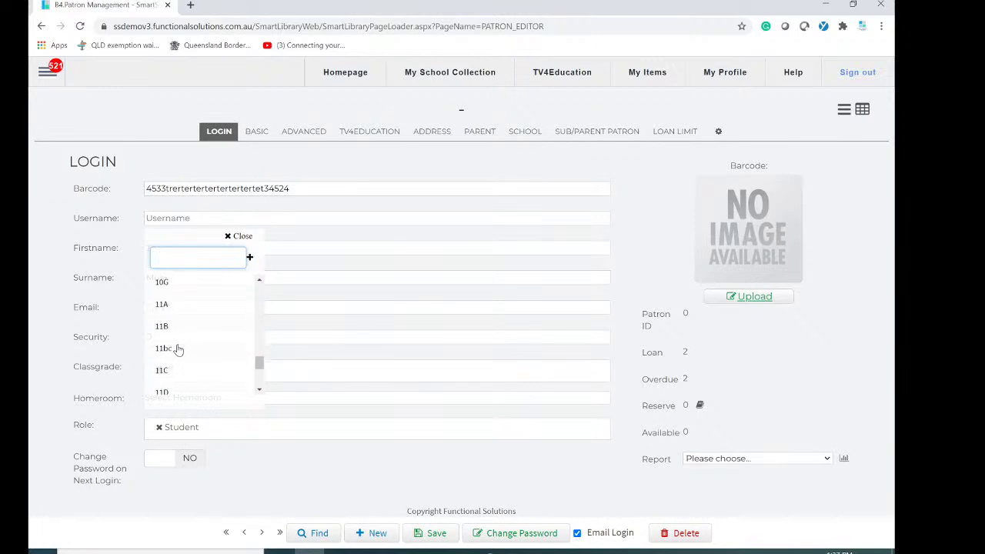
pyautogui.click(174, 283)
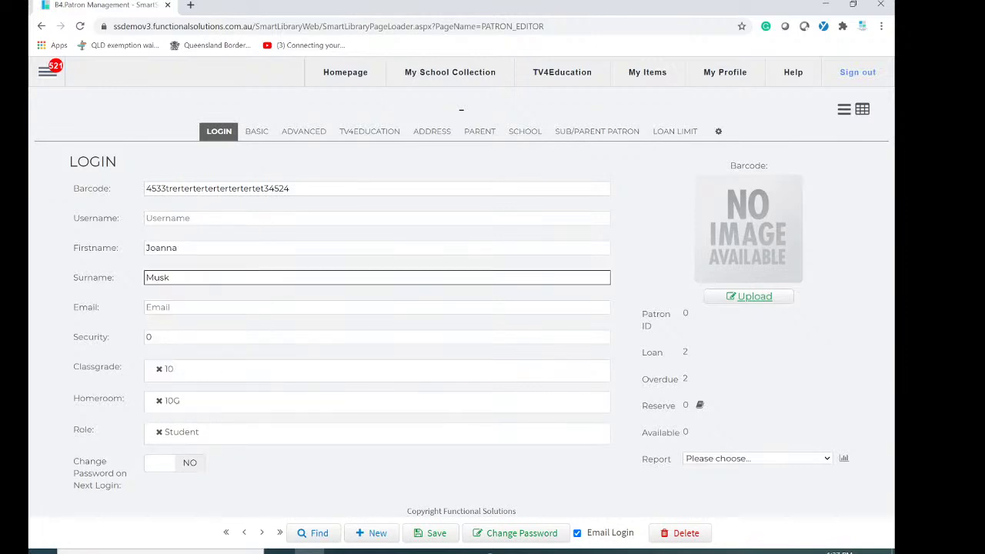
pyautogui.click(433, 534)
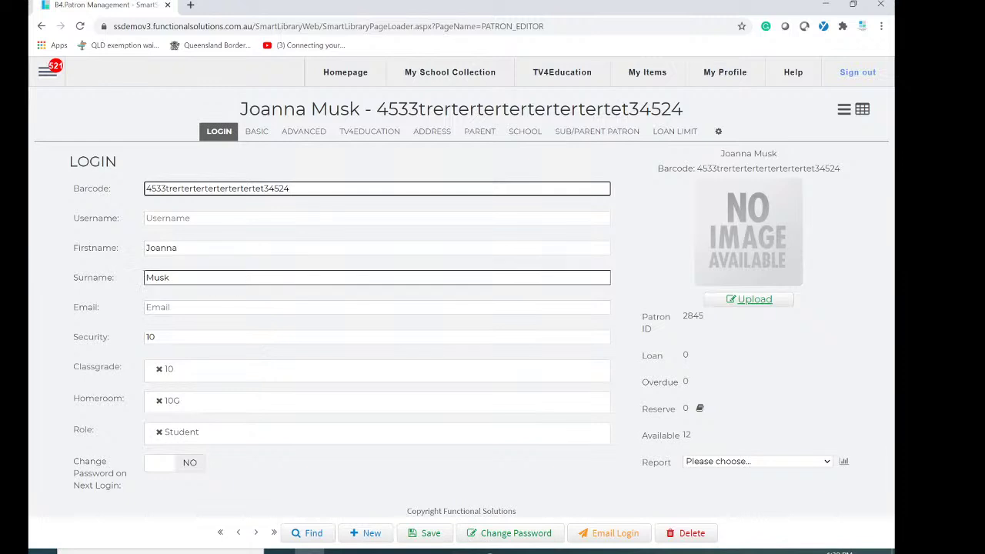
# Replace the patron's barcode with a new shorter number, save, and bring up Change Password.
pyautogui.click(246, 307)
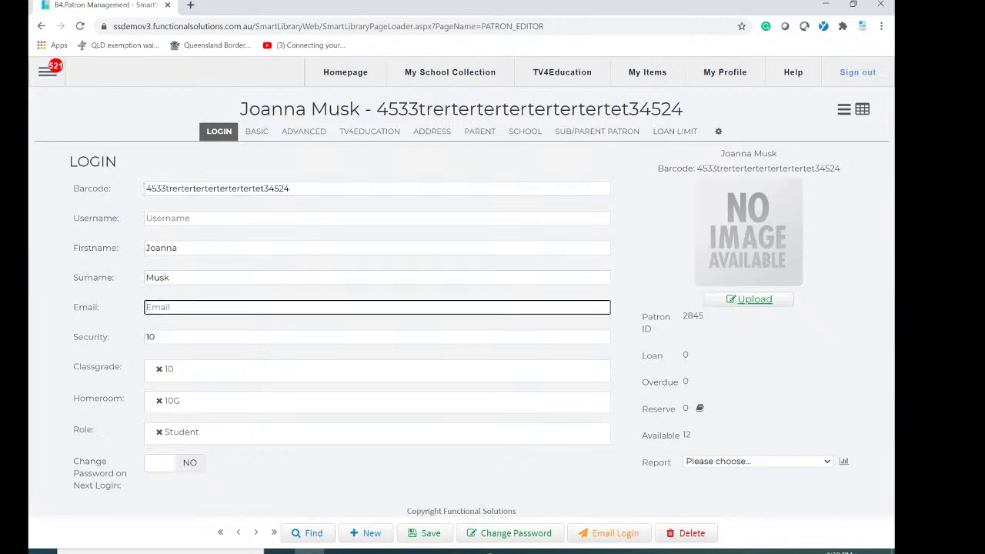
pyautogui.moveTo(287, 188); pyautogui.dragTo(89, 185)
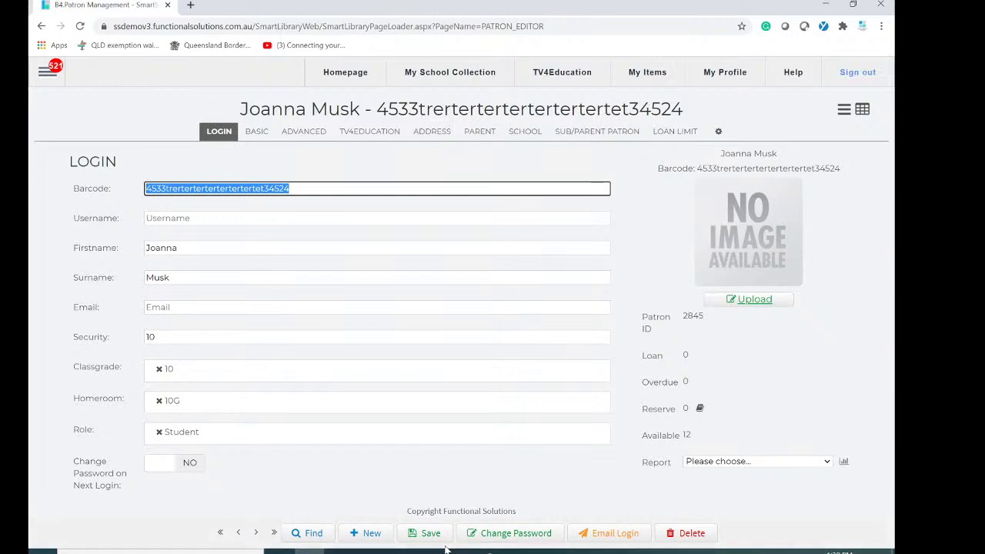
pyautogui.write('332211')
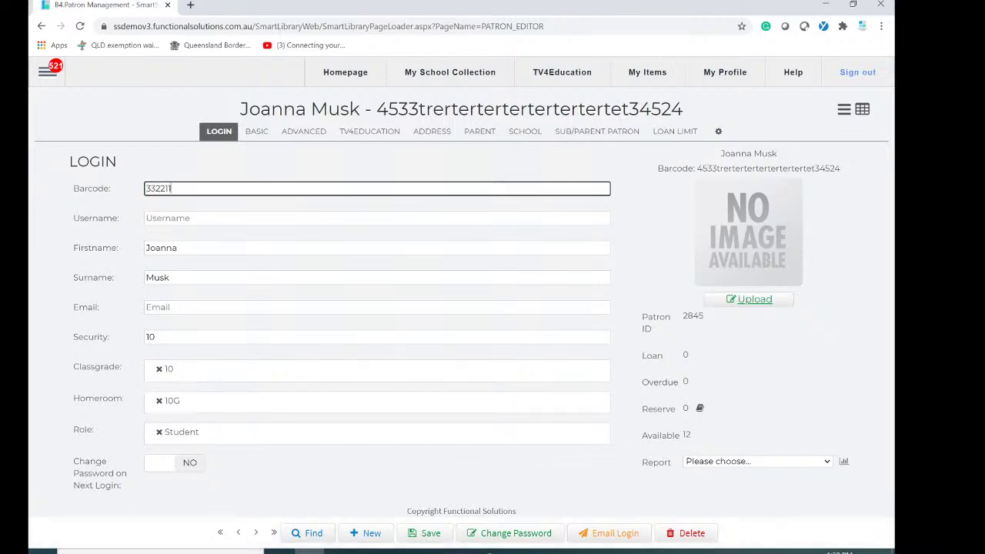
pyautogui.click(442, 535)
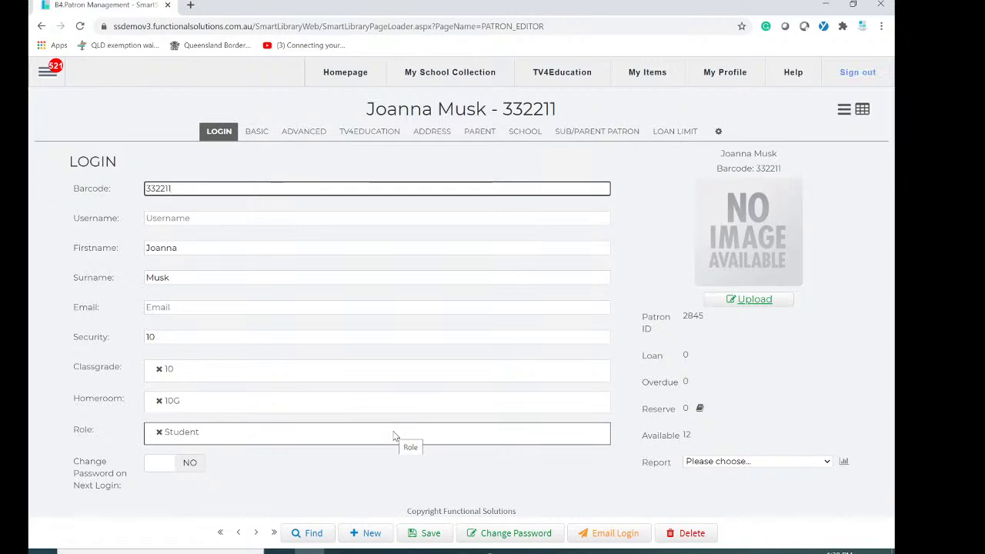
pyautogui.click(517, 534)
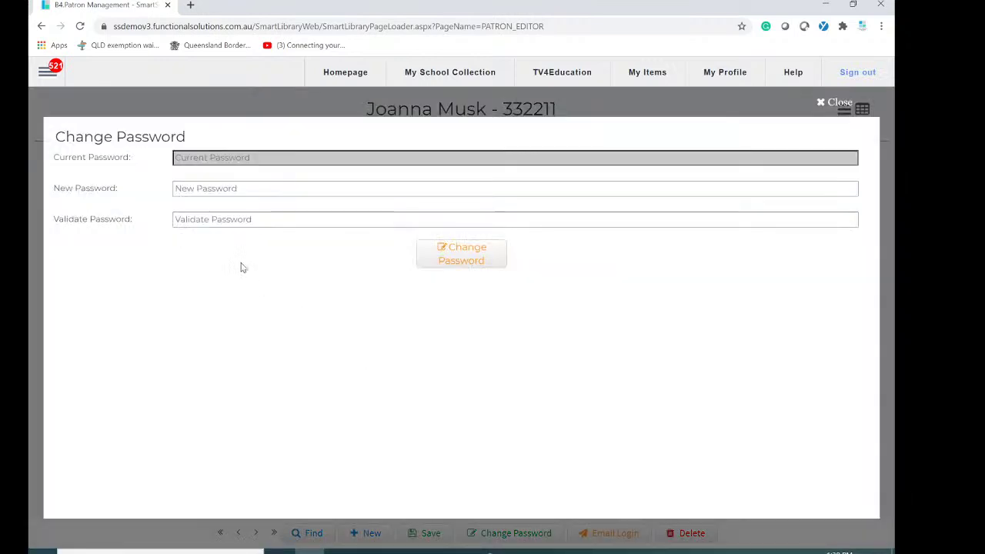
# Enter the new password, repeat it in Validate Password, and apply the change.
pyautogui.click(231, 189)
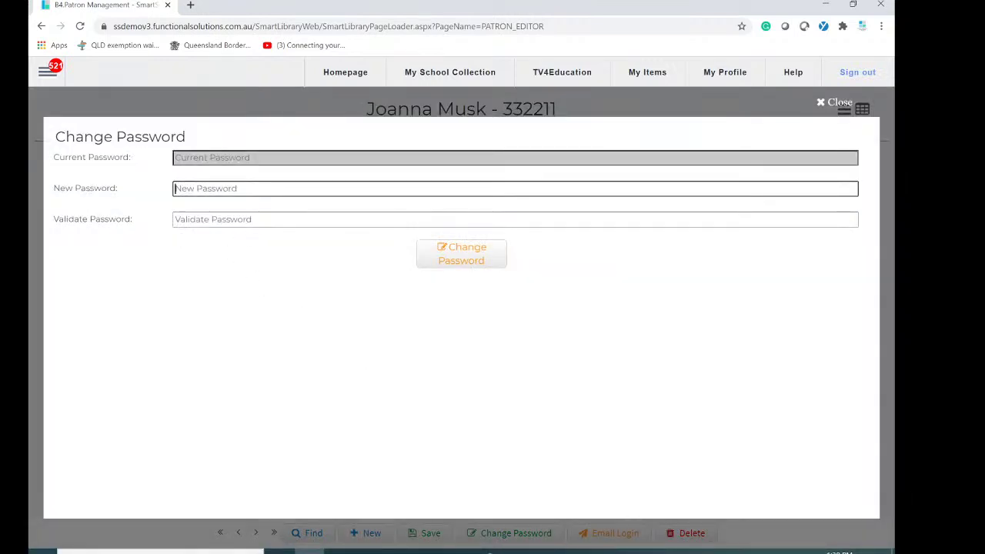
pyautogui.write('•')
pyautogui.press('Tab')
pyautogui.write('•••••••')
pyautogui.click(465, 268)
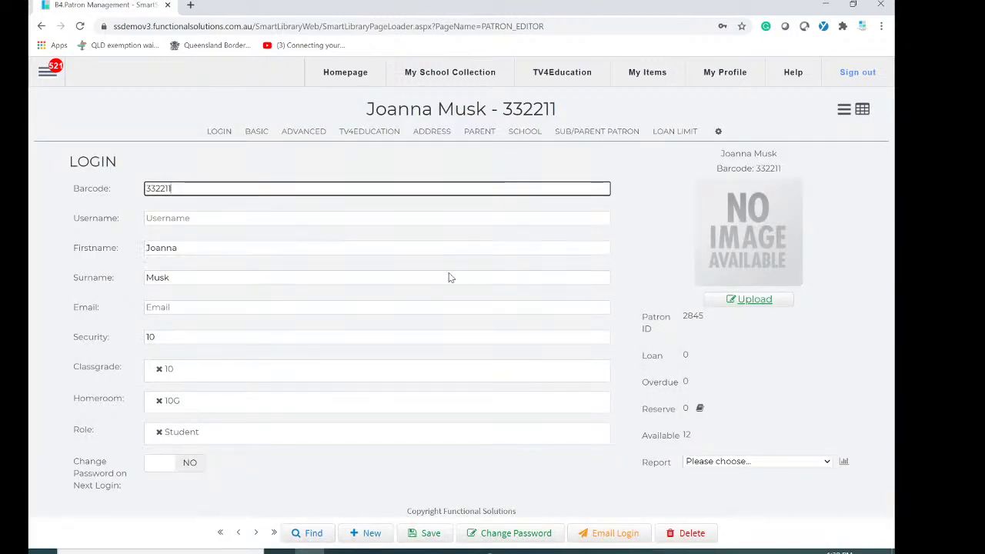
# Set Change Password on Next Login to YES, enter the patron's username and school e-mail, and save.
pyautogui.click(153, 468)
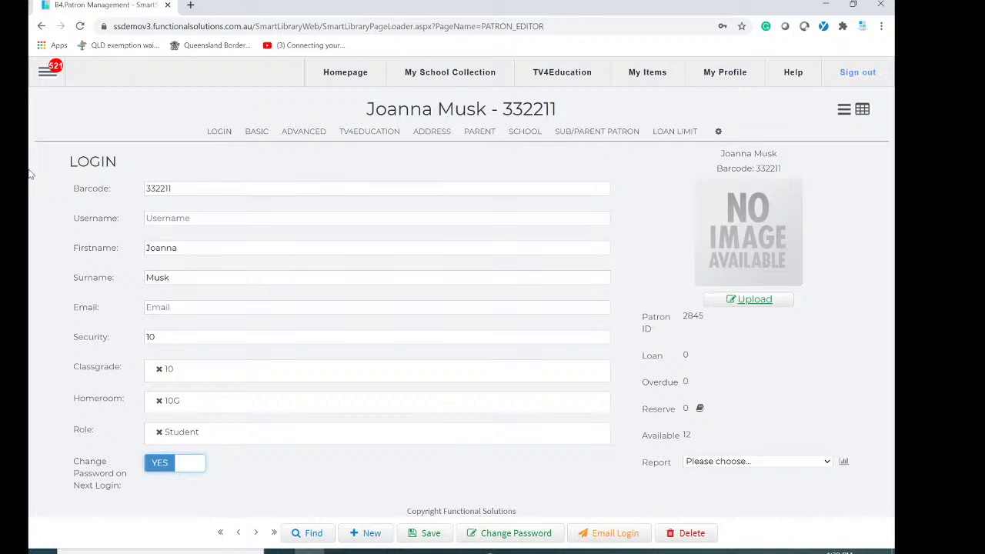
pyautogui.click(154, 219)
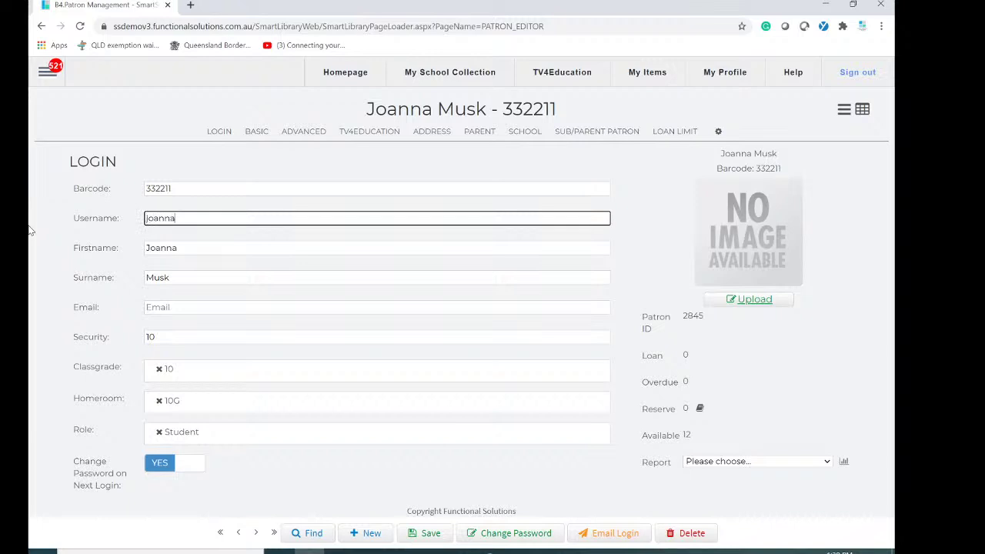
pyautogui.click(154, 308)
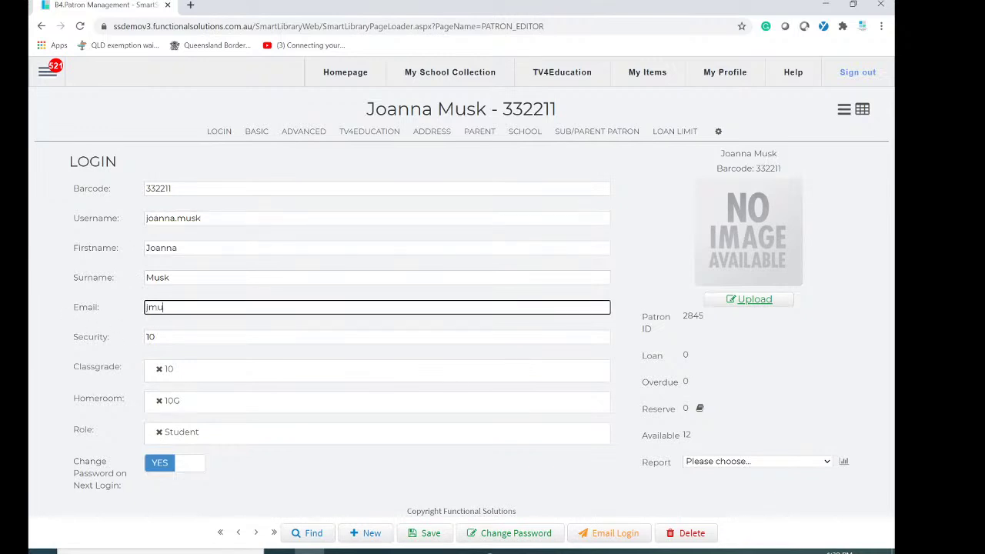
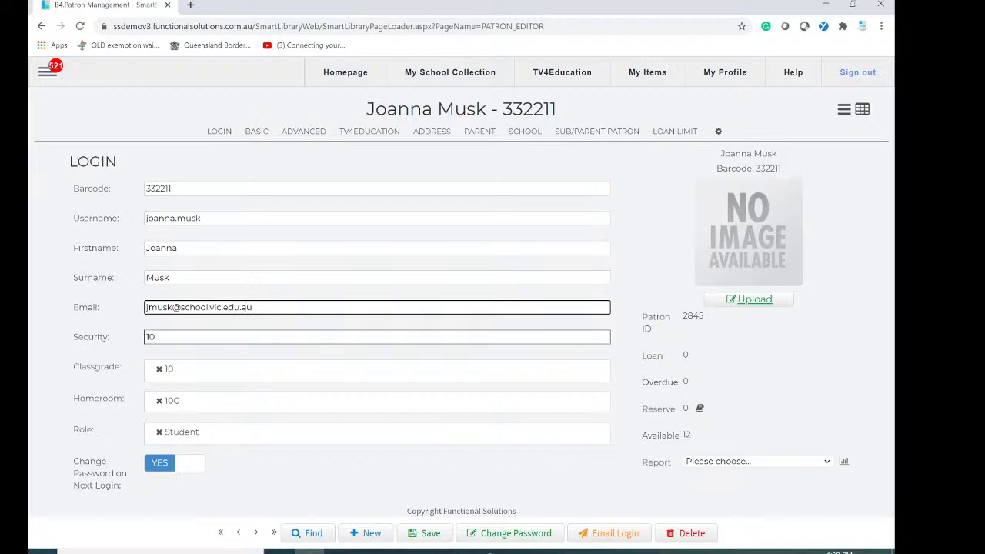
pyautogui.click(451, 540)
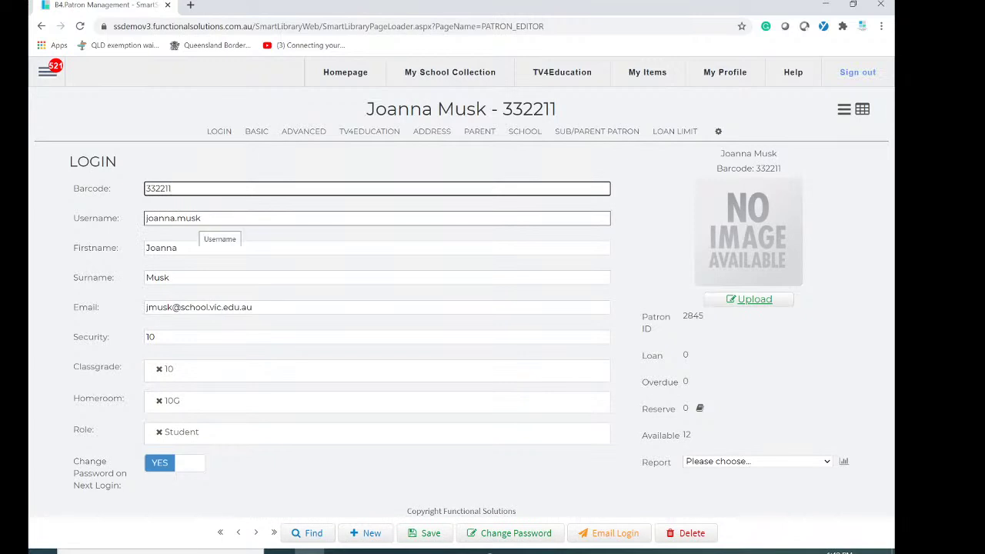
# Remove the Student tag from the patron's Role field, leaving no role assigned.
pyautogui.moveTo(252, 307); pyautogui.dragTo(140, 315)
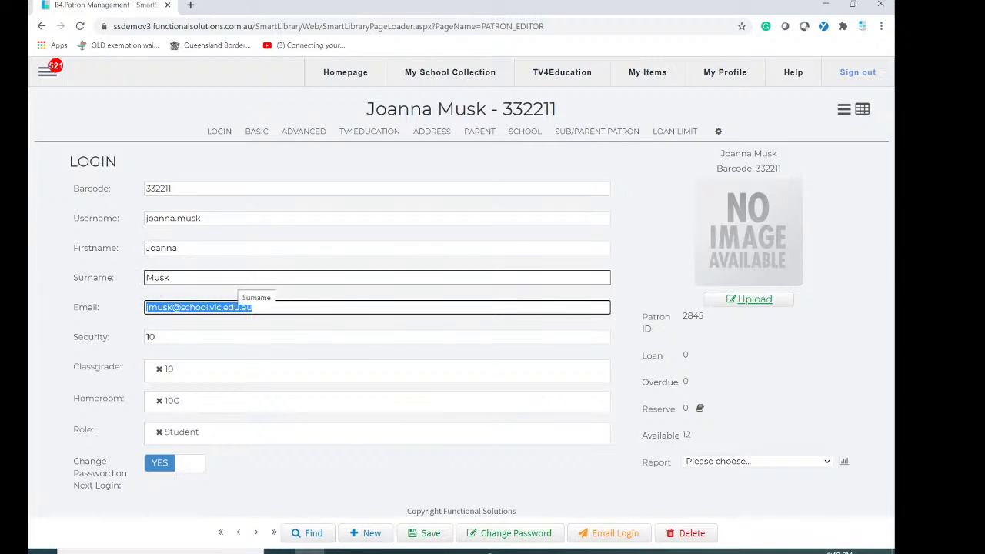
pyautogui.click(269, 496)
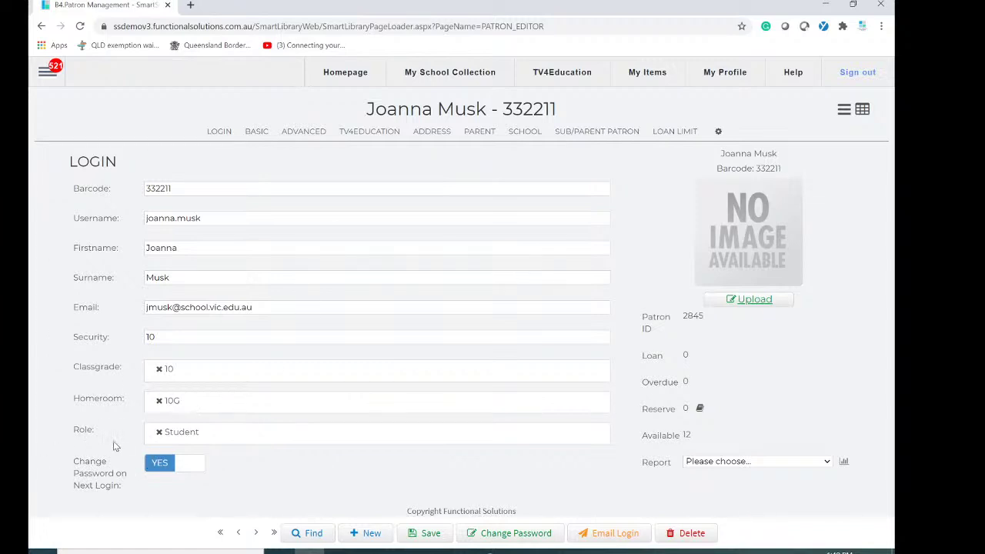
pyautogui.click(159, 432)
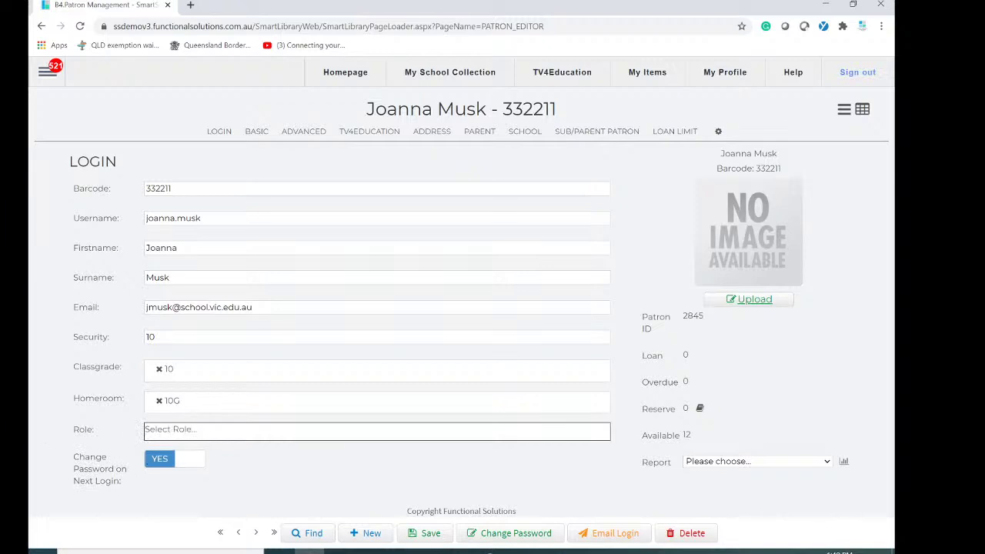
# Give the patron the Teacher role from the Role dropdown.
pyautogui.click(322, 470)
pyautogui.click(218, 438)
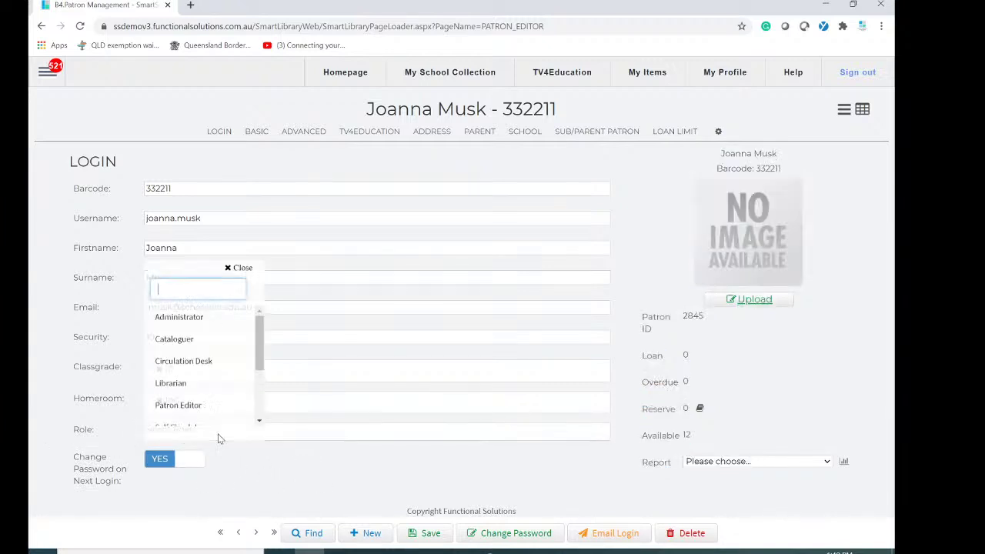
pyautogui.scroll(-3, 205, 396)
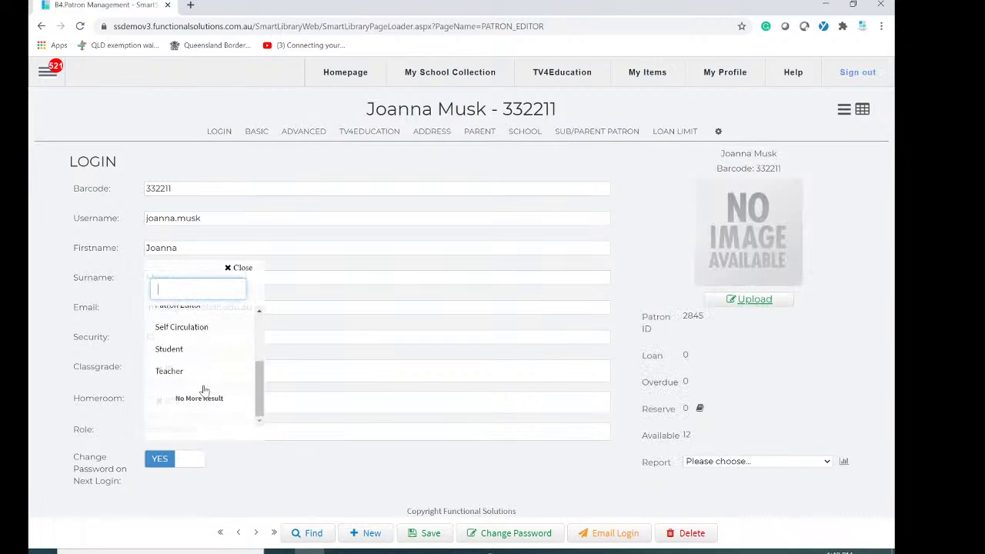
pyautogui.click(168, 373)
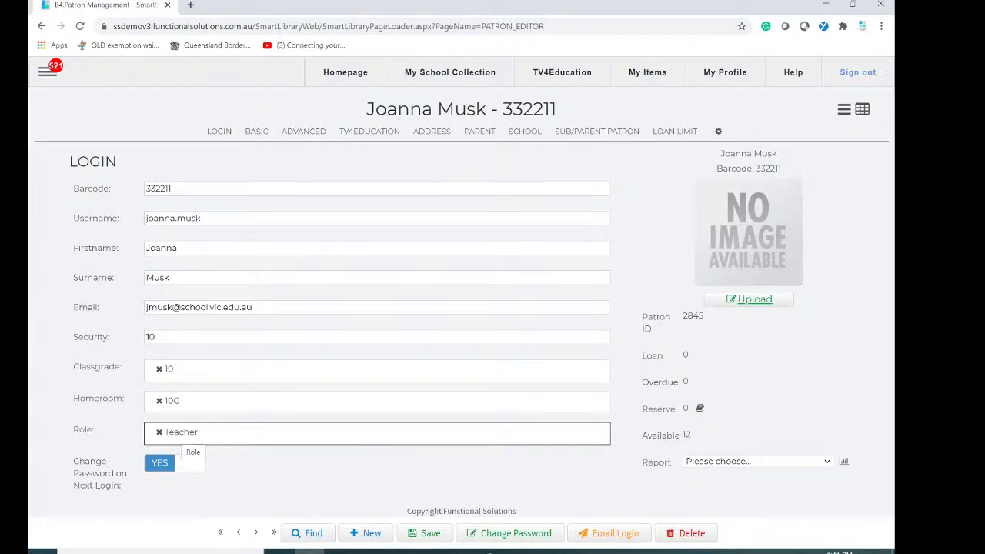
# Add the Circulation Desk role alongside Teacher.
pyautogui.click(275, 441)
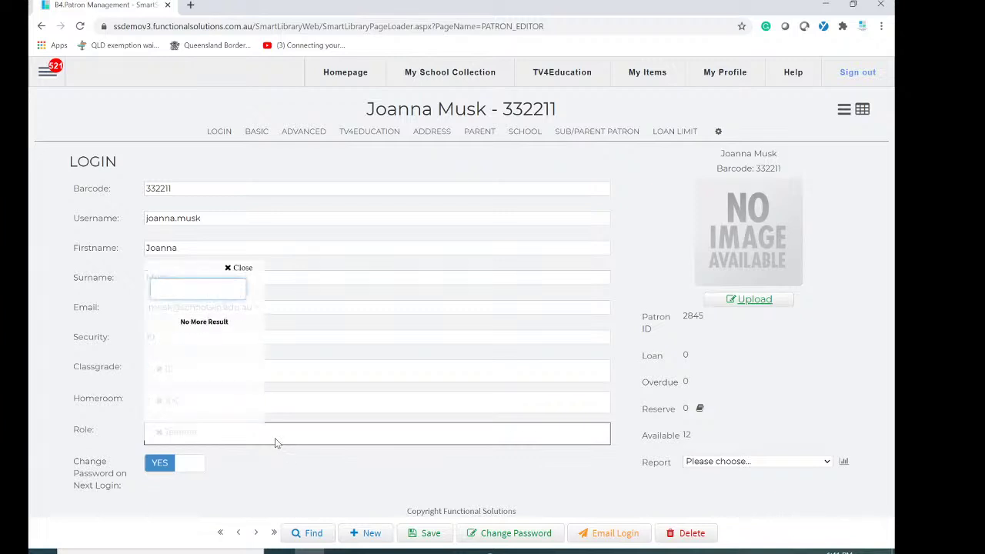
pyautogui.click(330, 480)
pyautogui.click(309, 438)
pyautogui.click(176, 366)
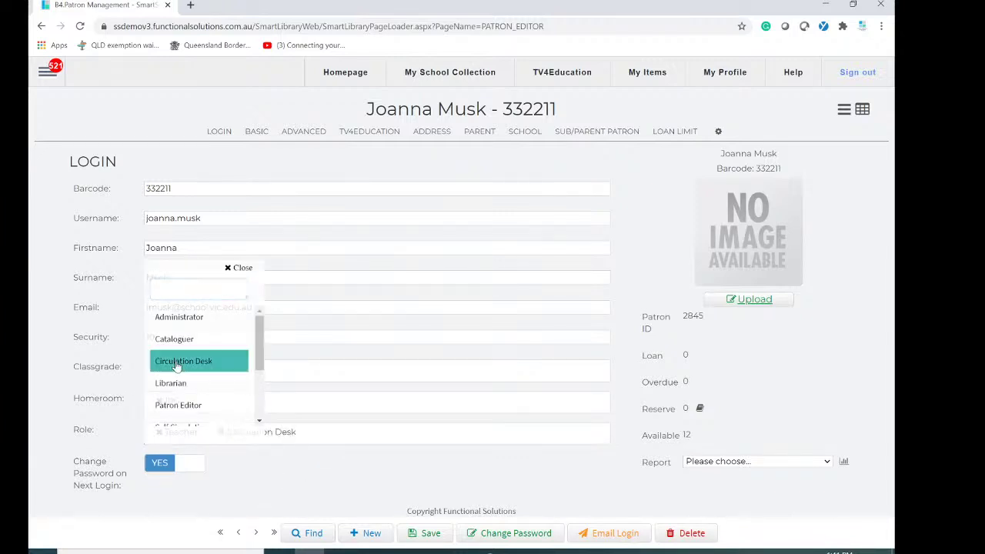
pyautogui.click(367, 485)
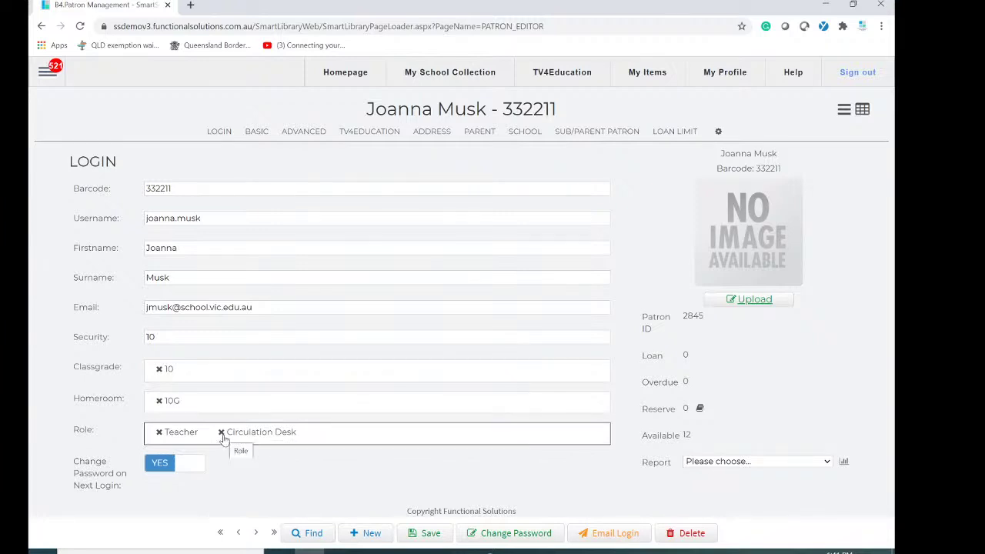
# Remove the Circulation Desk and Teacher tags and assign Librarian as the only role.
pyautogui.click(222, 433)
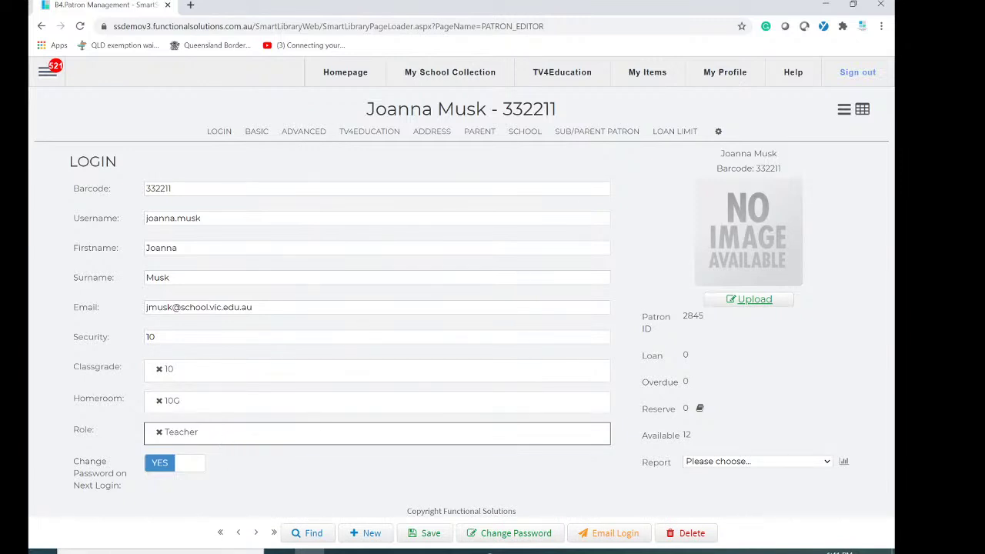
pyautogui.click(158, 432)
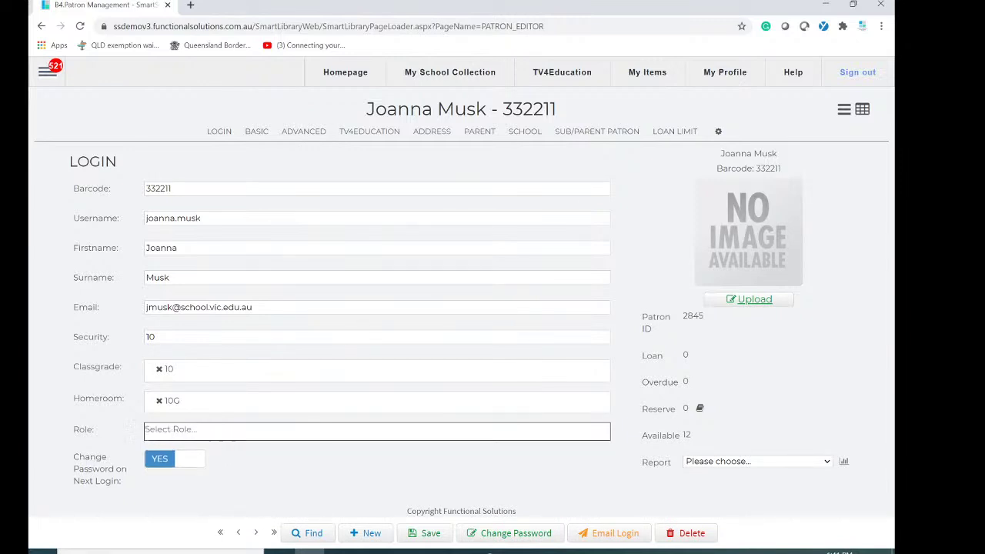
pyautogui.click(258, 438)
pyautogui.click(176, 389)
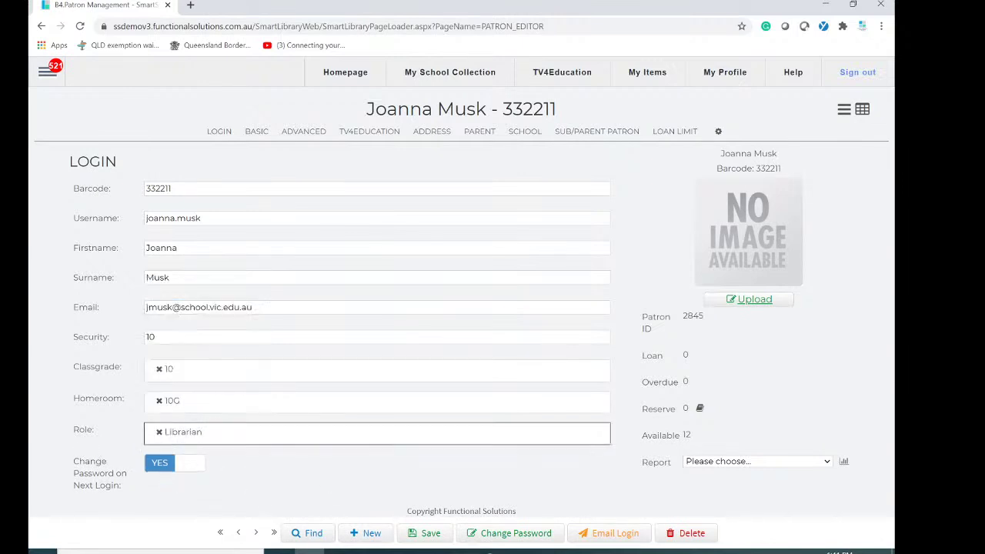
# Save the patron record with the Librarian role and start uploading a patron photo.
pyautogui.click(47, 71)
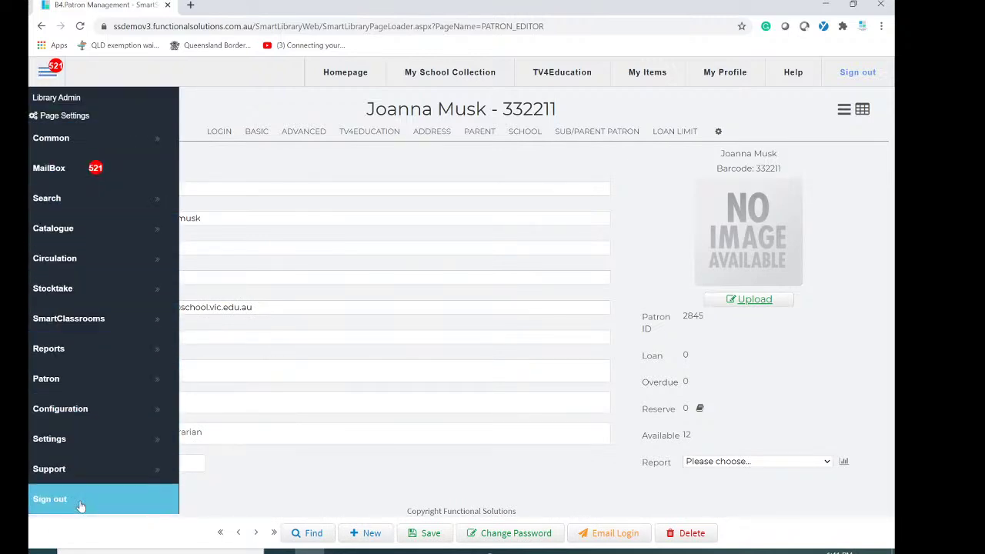
pyautogui.click(228, 100)
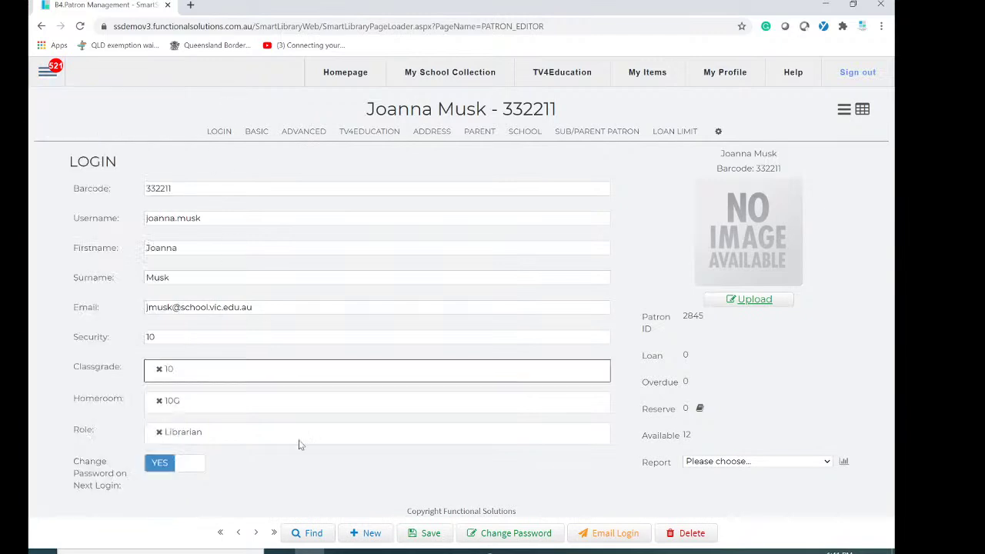
pyautogui.click(431, 539)
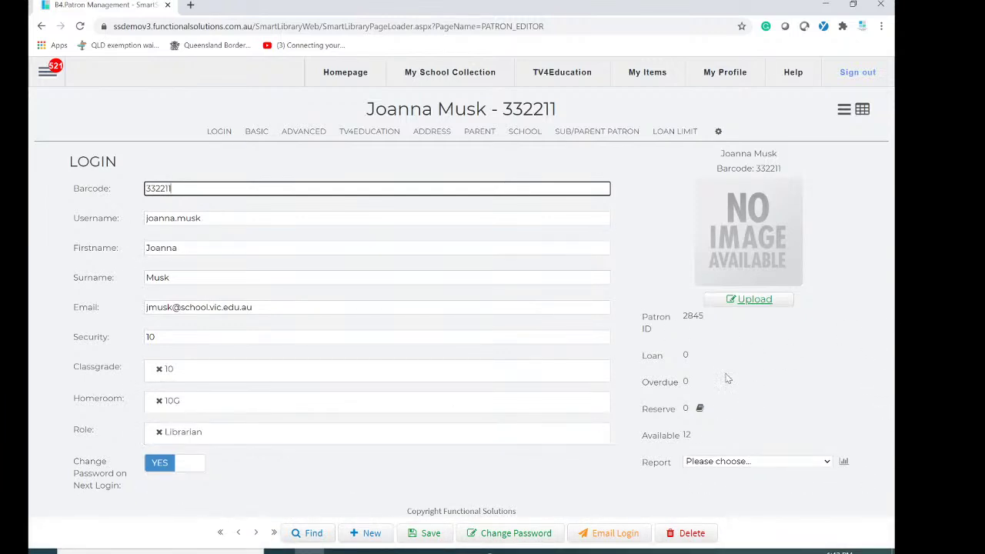
pyautogui.click(760, 302)
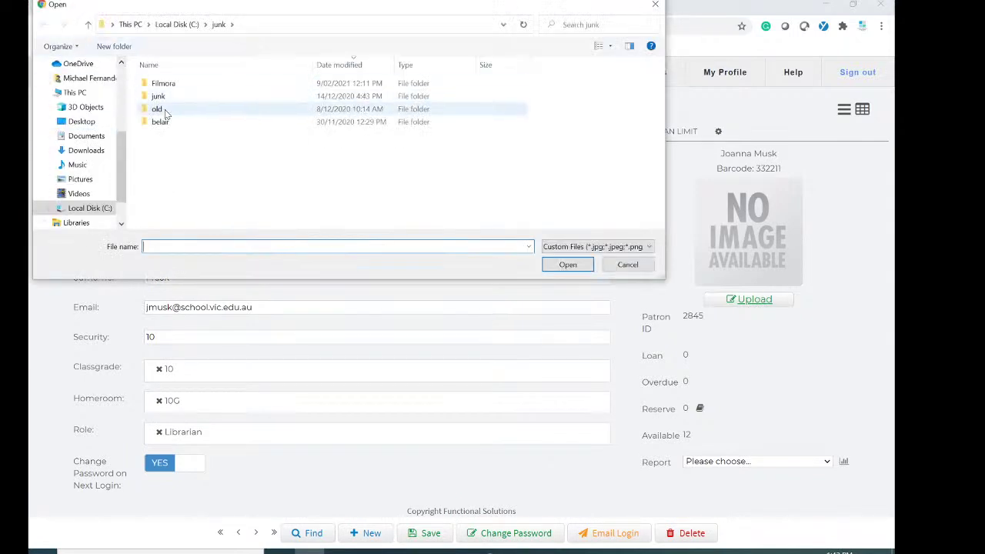
pyautogui.click(176, 84)
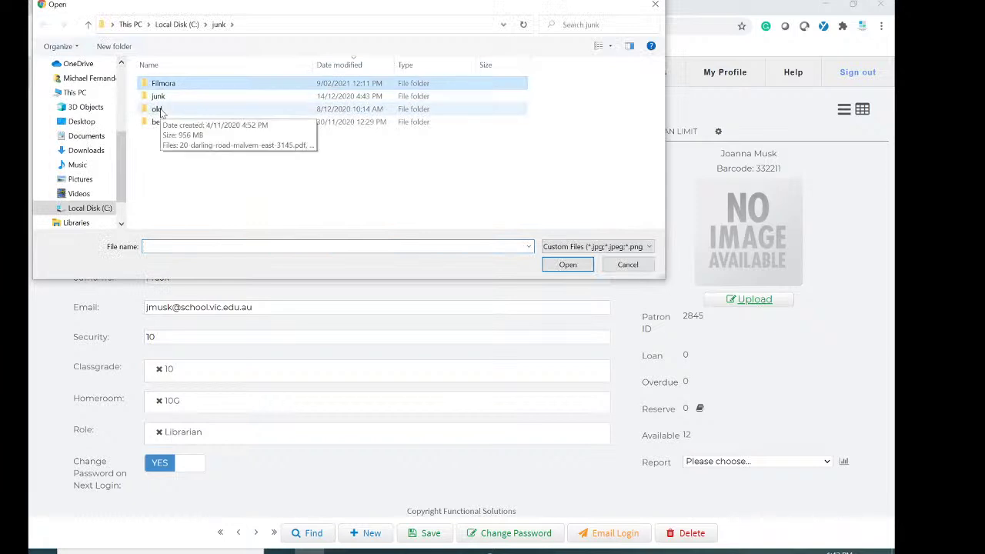
pyautogui.doubleClick(178, 87)
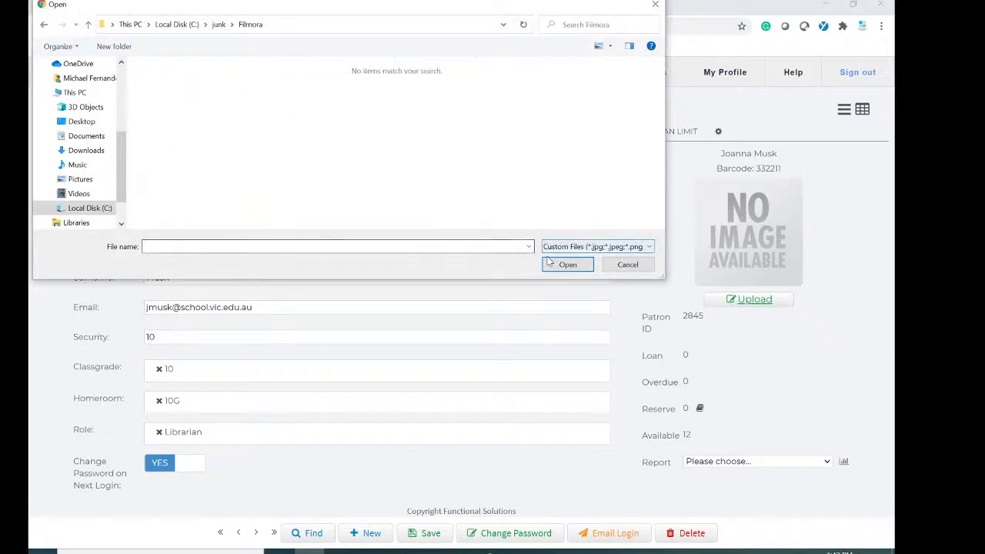
pyautogui.press('Tab')
pyautogui.press('Tab')
pyautogui.press('Tab')
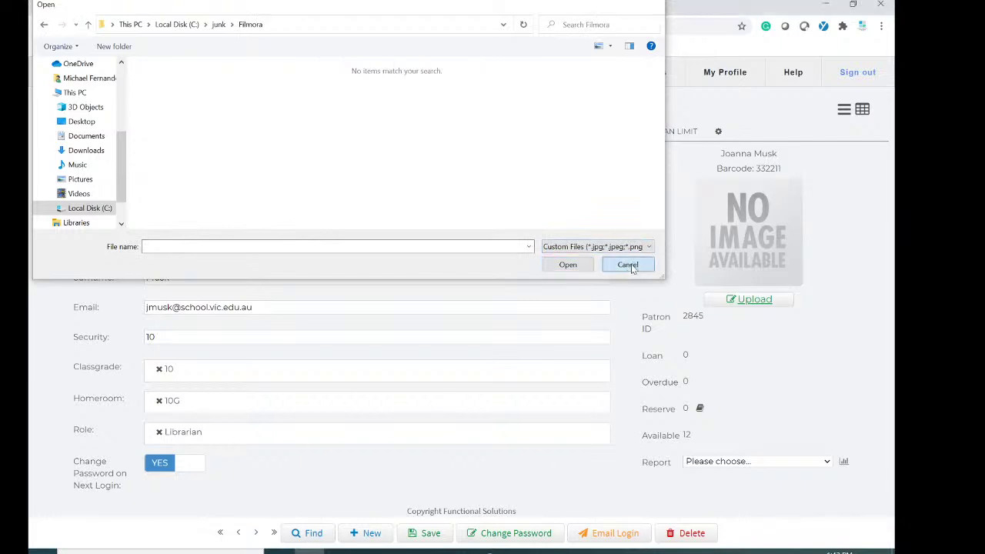
pyautogui.press('Return')
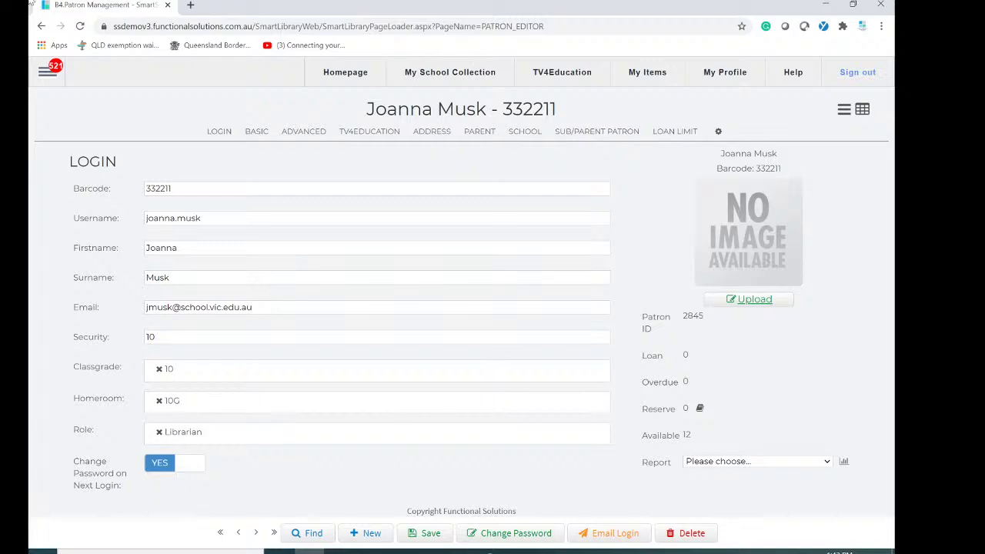
# Open Configuration > Authority Editor, switch the list from Audience to Classgrade, and begin a new entry.
pyautogui.click(47, 70)
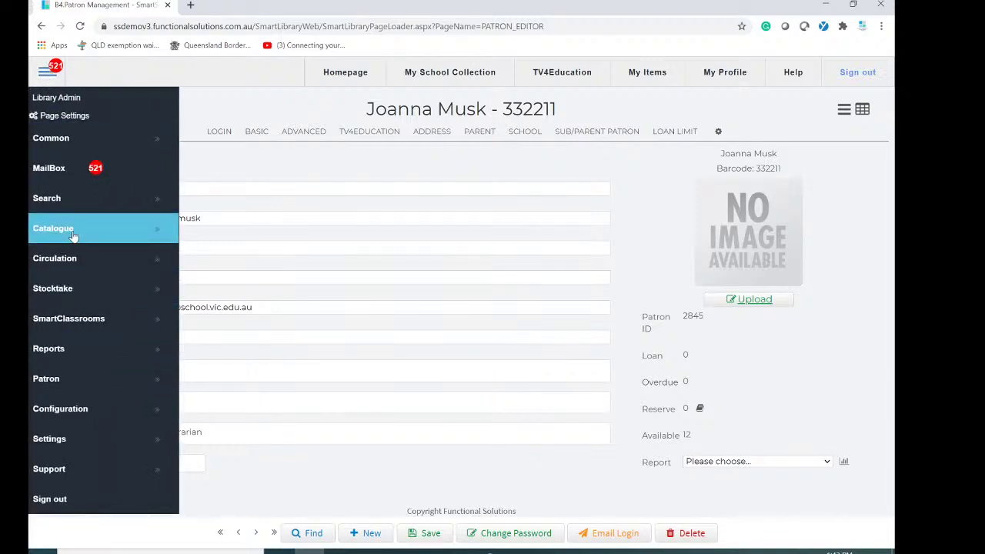
pyautogui.click(85, 416)
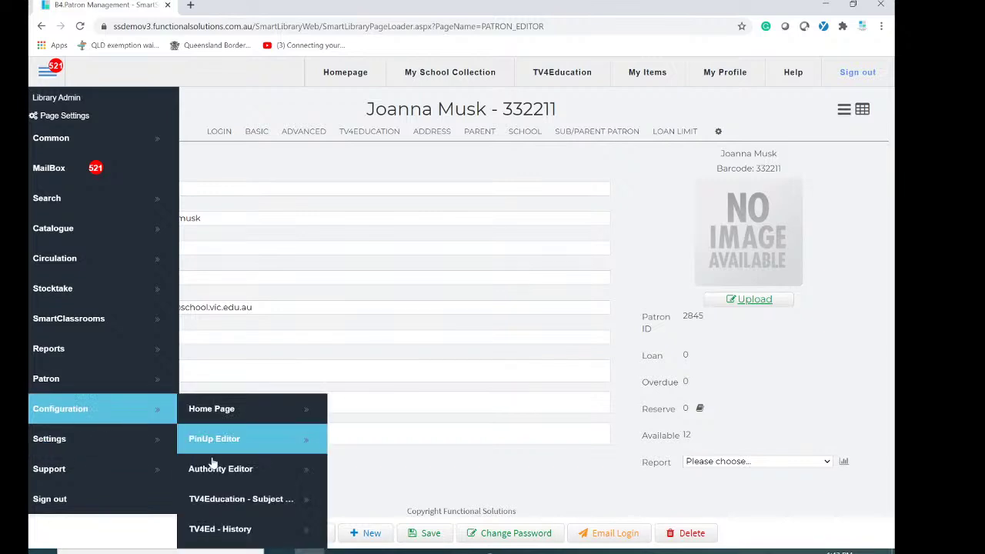
pyautogui.click(247, 471)
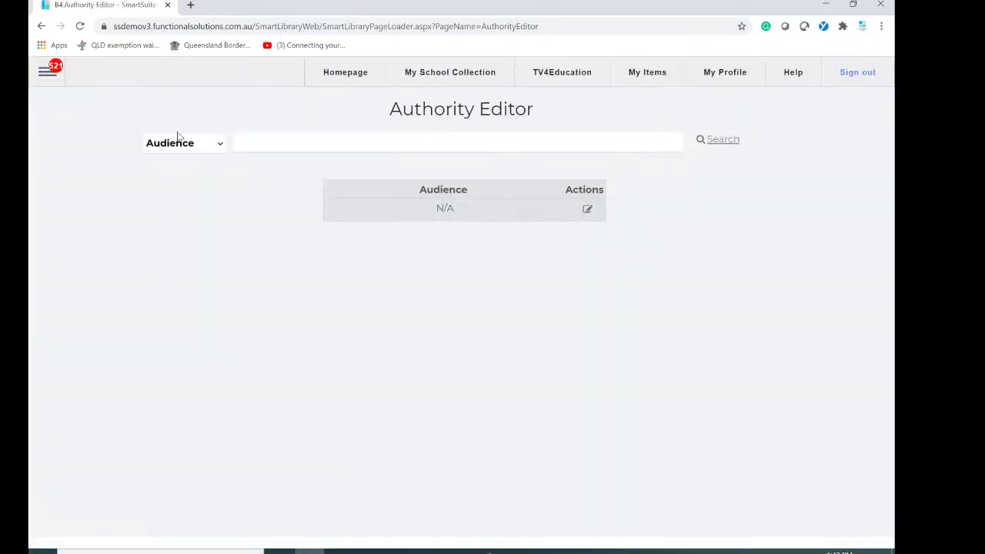
pyautogui.click(180, 145)
pyautogui.click(186, 241)
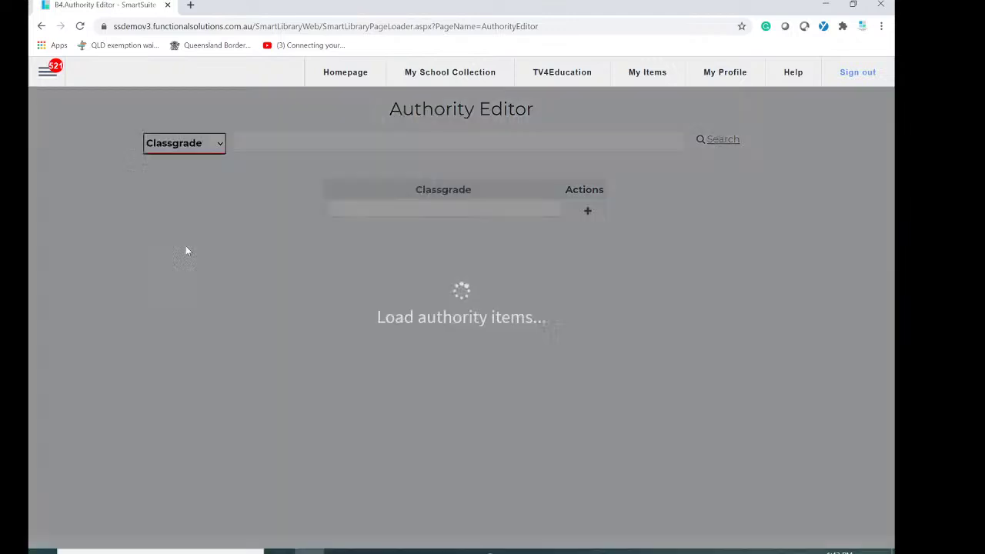
pyautogui.click(501, 209)
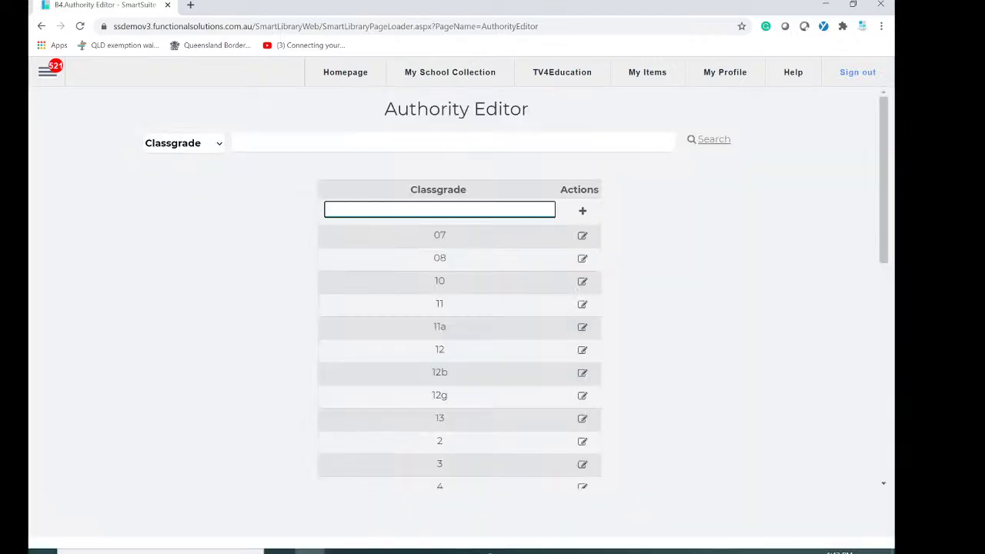
# Add 'students left in 2020' as a Classgrade entry and close its detail dialog.
pyautogui.write('students left in 2020')
pyautogui.click(583, 211)
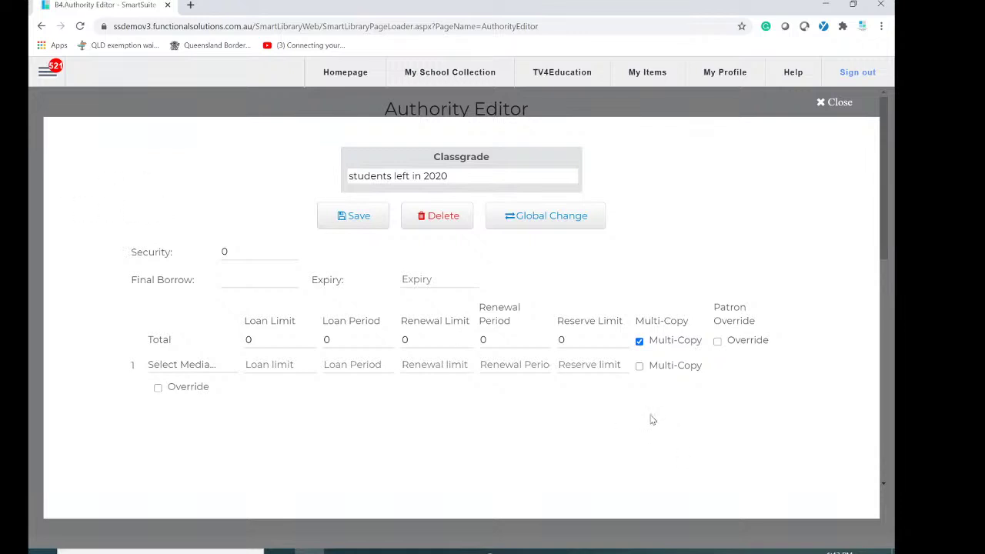
pyautogui.click(834, 103)
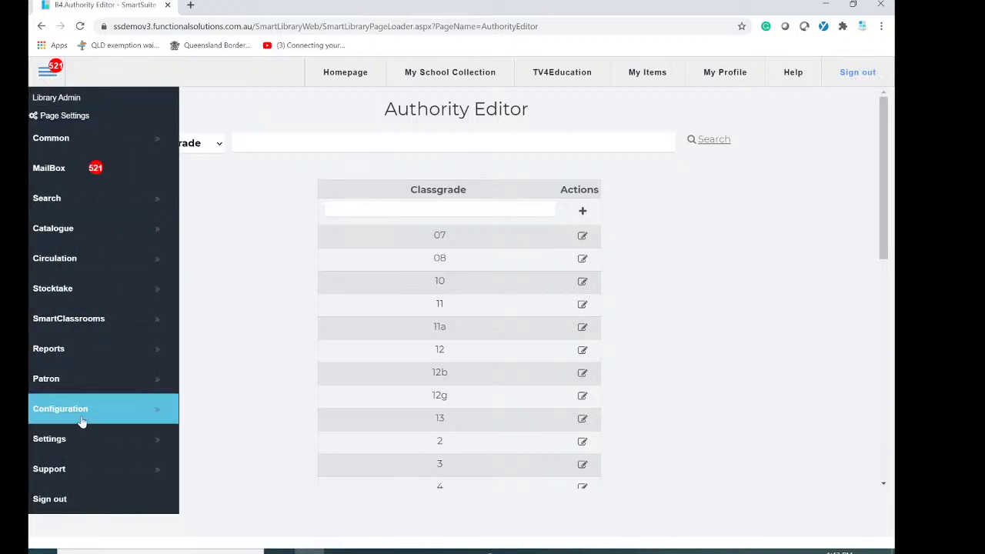
# Open Patron > Smart Patron Import and upload Library Rollover 2021.csv.
pyautogui.click(60, 376)
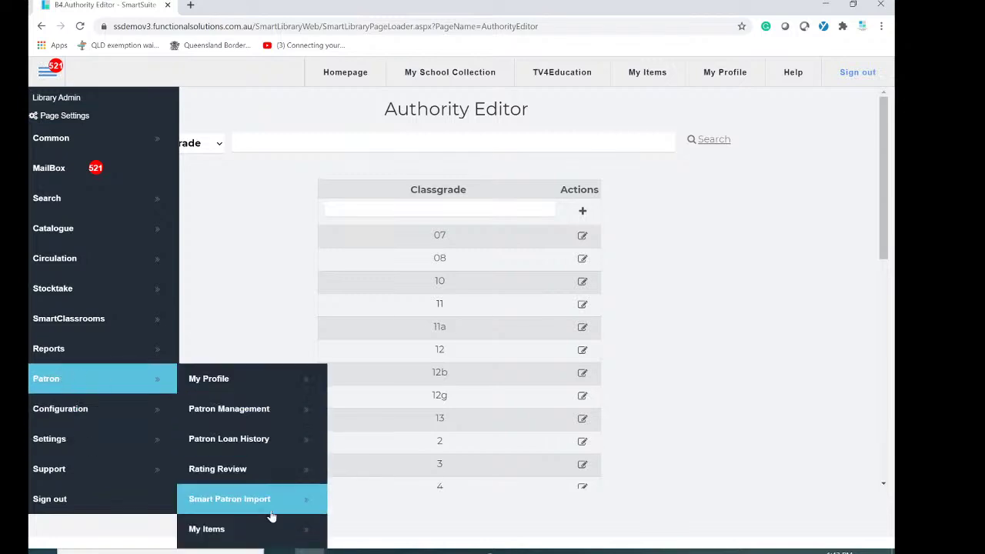
pyautogui.click(227, 500)
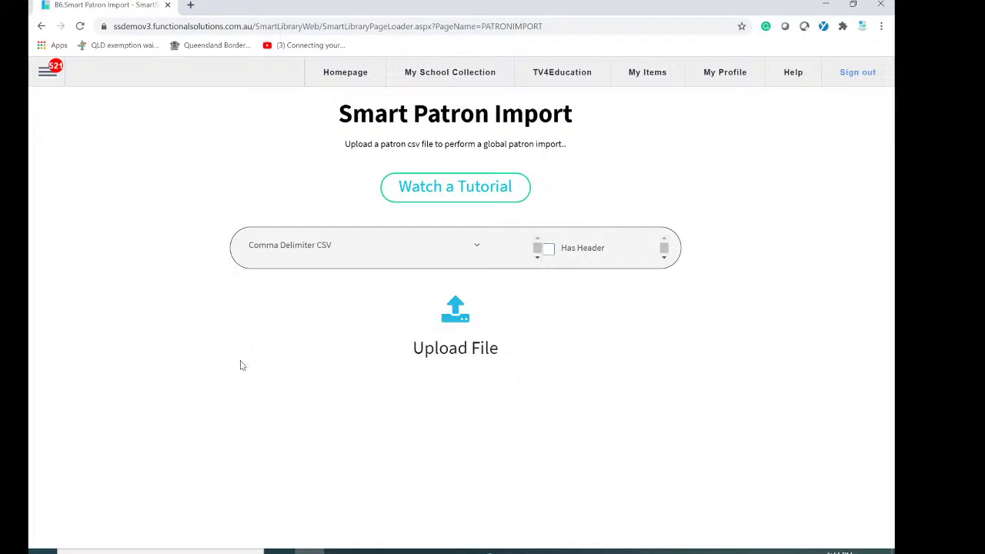
pyautogui.click(461, 316)
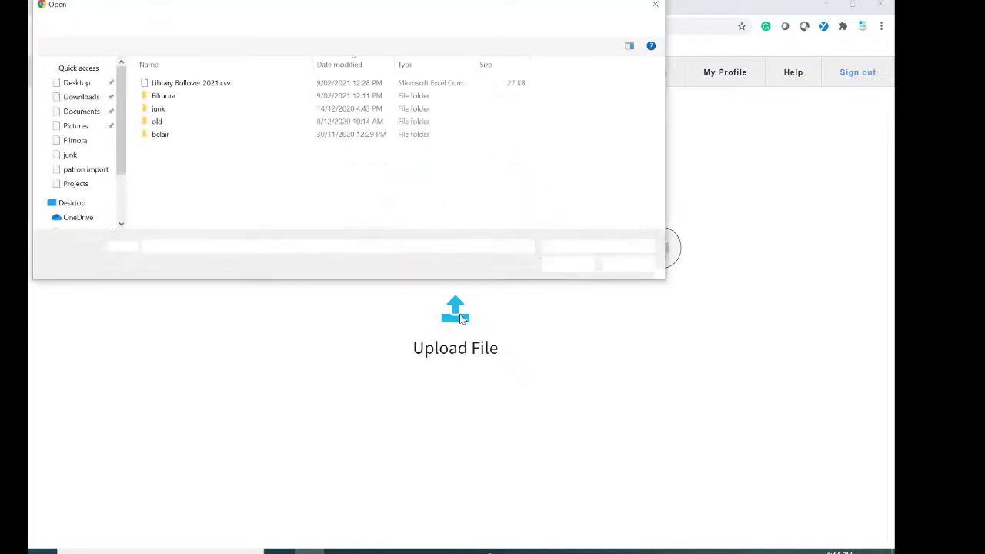
pyautogui.doubleClick(197, 85)
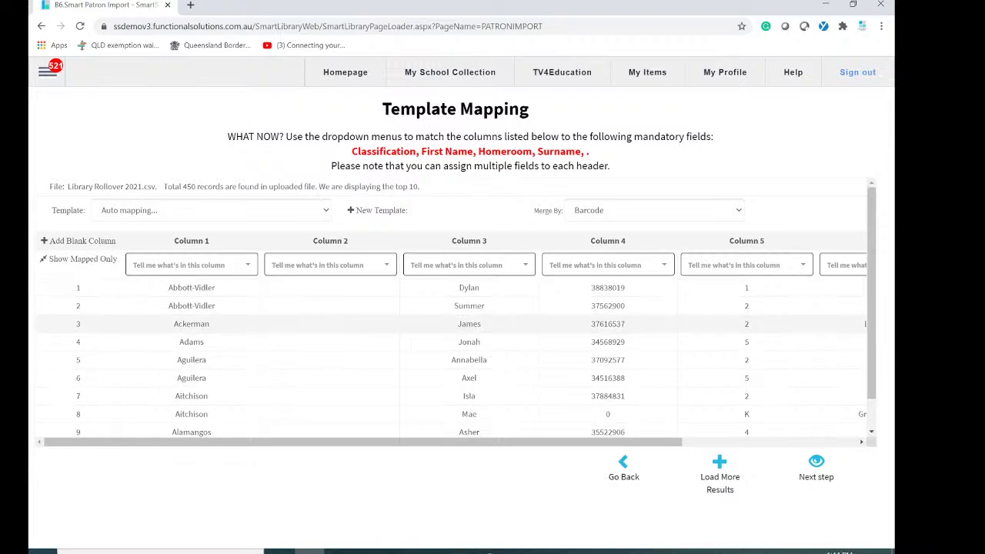
# Change the import's Merge By option from Barcode to Full Name.
pyautogui.click(599, 212)
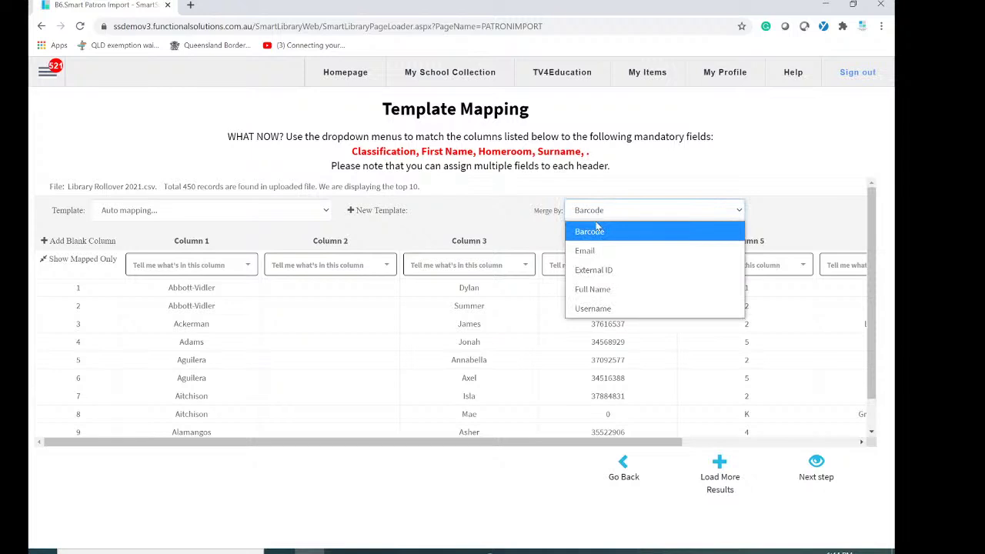
pyautogui.click(601, 291)
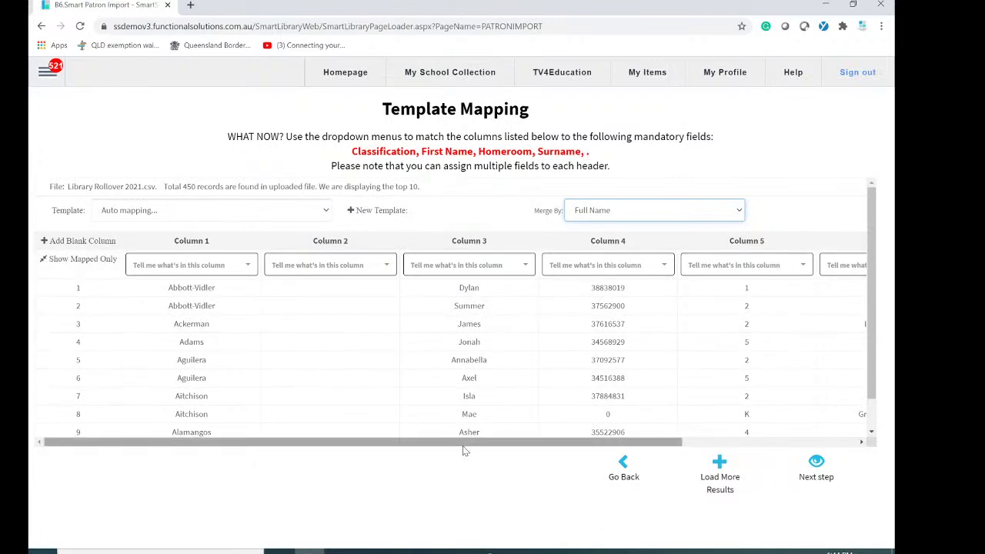
pyautogui.moveTo(464, 445); pyautogui.dragTo(692, 458)
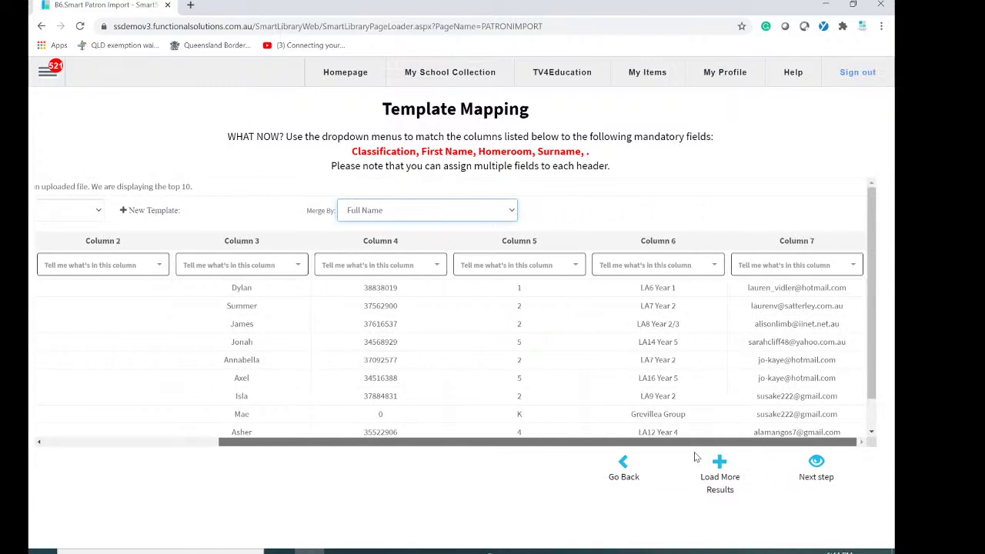
pyautogui.moveTo(649, 457); pyautogui.dragTo(485, 458)
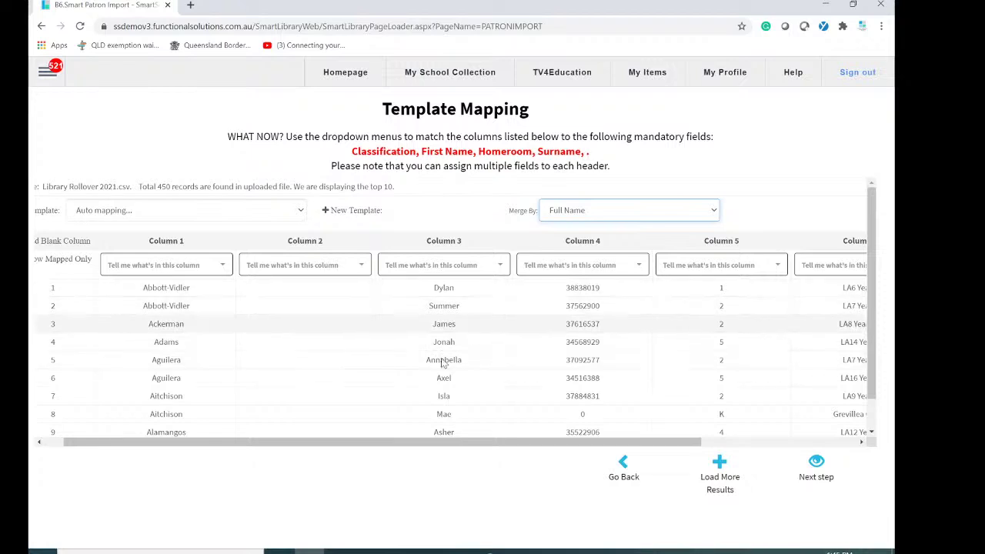
# Navigate from the patron import to the My School Collection page.
pyautogui.click(46, 71)
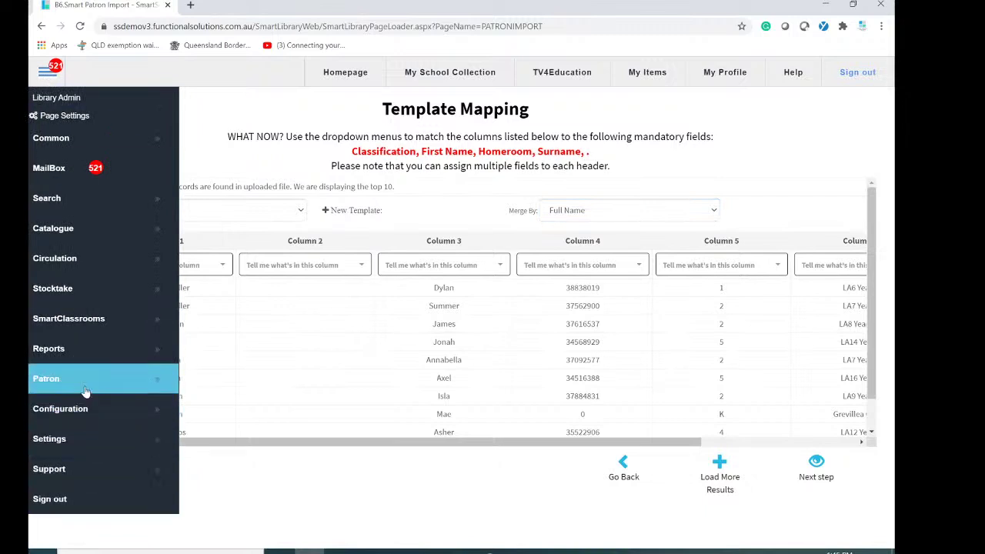
pyautogui.moveTo(91, 385)
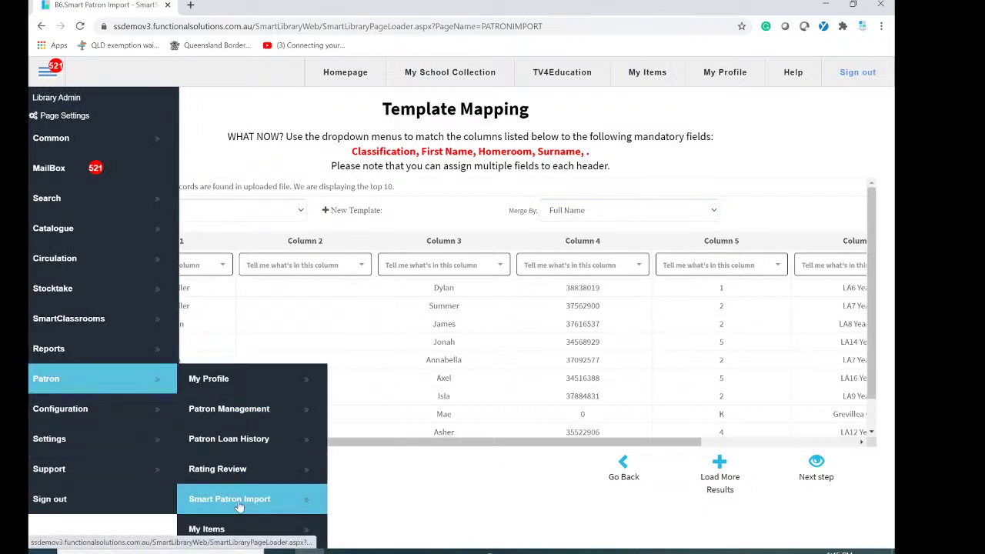
pyautogui.click(453, 498)
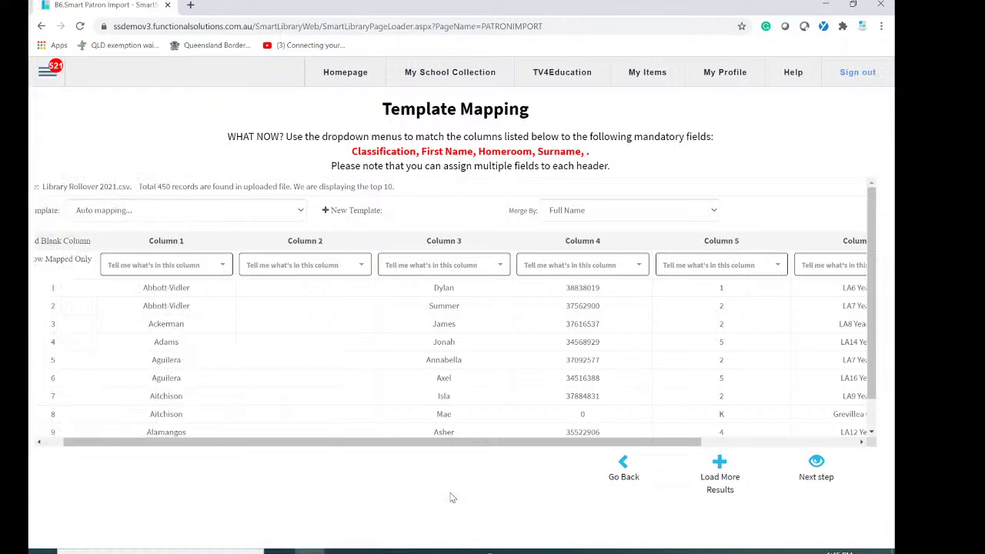
pyautogui.click(44, 75)
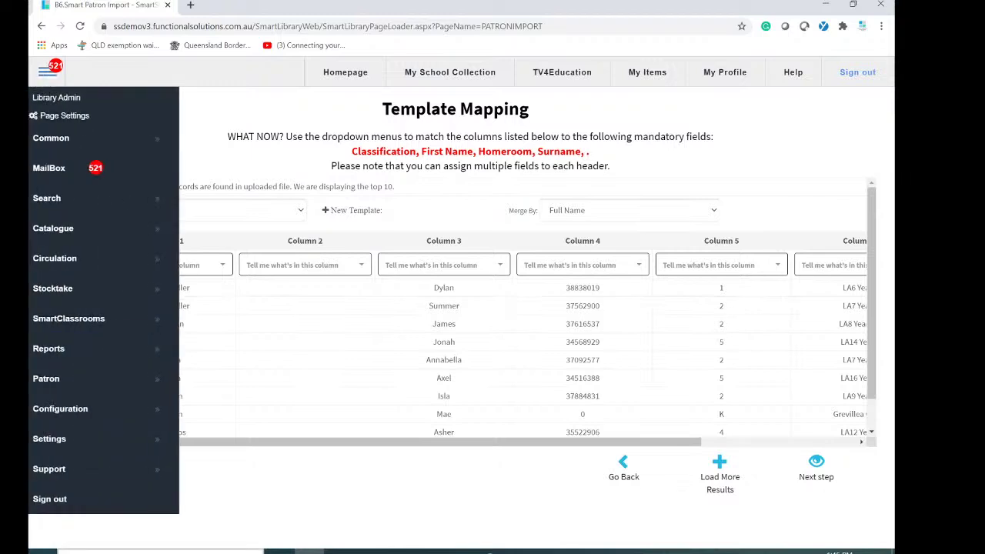
pyautogui.click(86, 414)
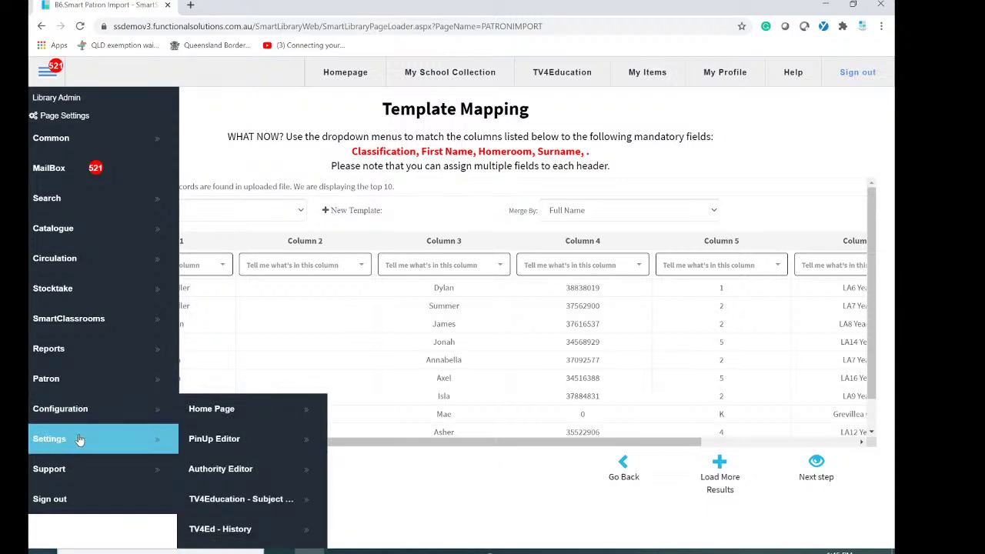
pyautogui.click(85, 413)
pyautogui.click(92, 418)
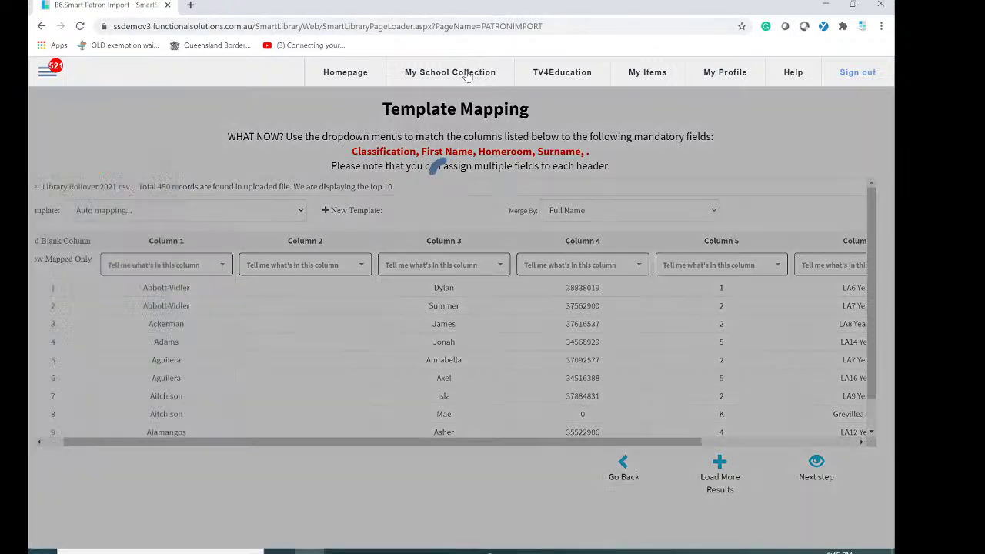
pyautogui.click(463, 75)
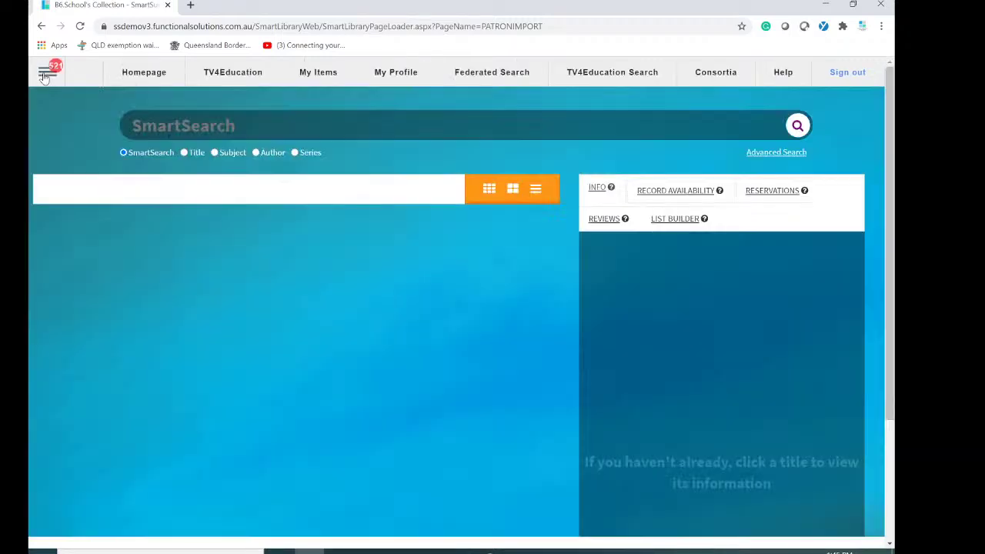
# Open Configuration > Global Functions from the side menu.
pyautogui.click(46, 73)
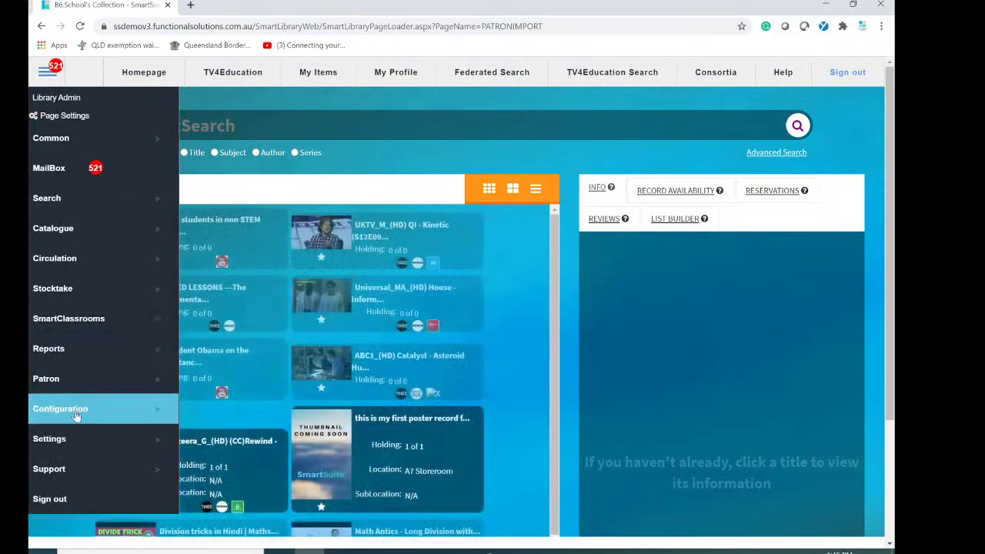
pyautogui.click(100, 408)
pyautogui.scroll(-2, 231, 346)
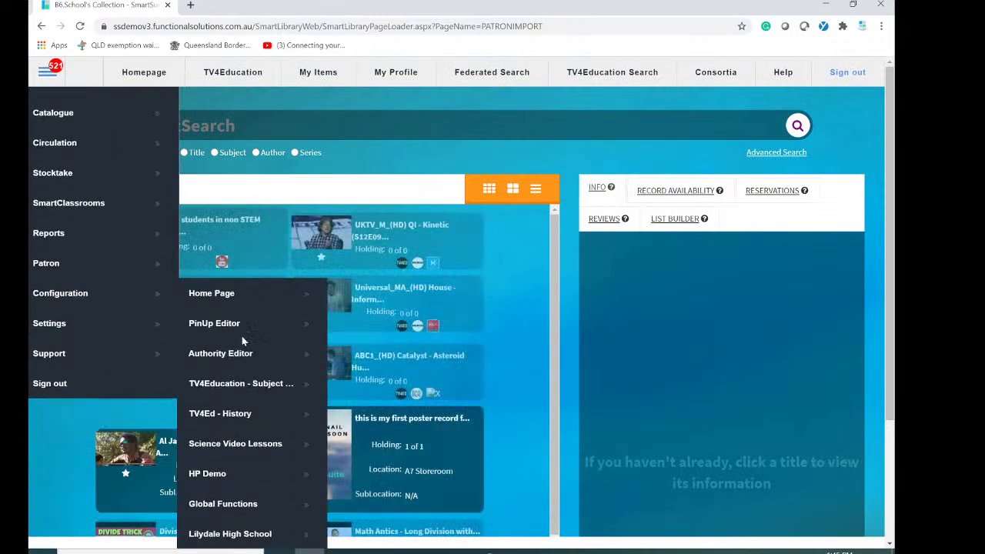
pyautogui.scroll(-2, 241, 341)
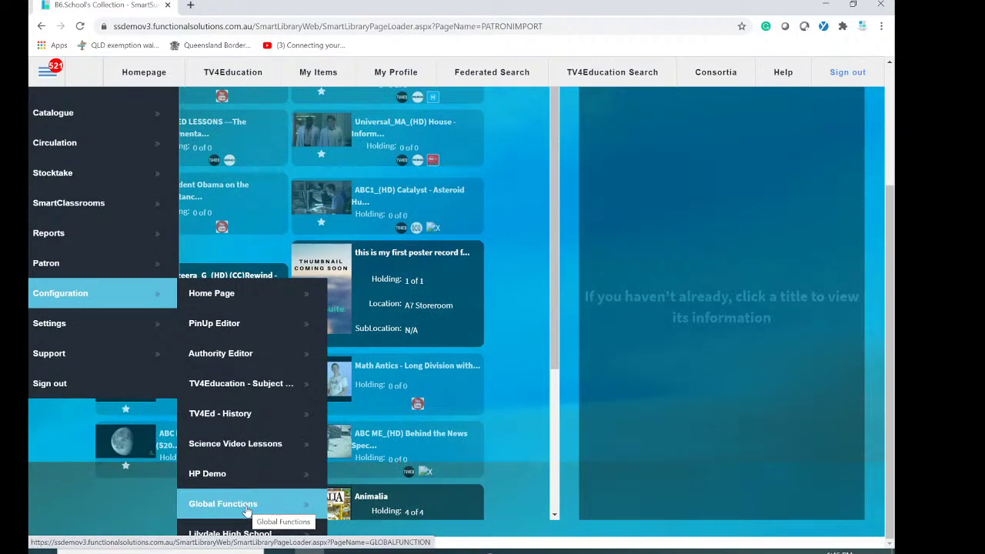
pyautogui.click(246, 511)
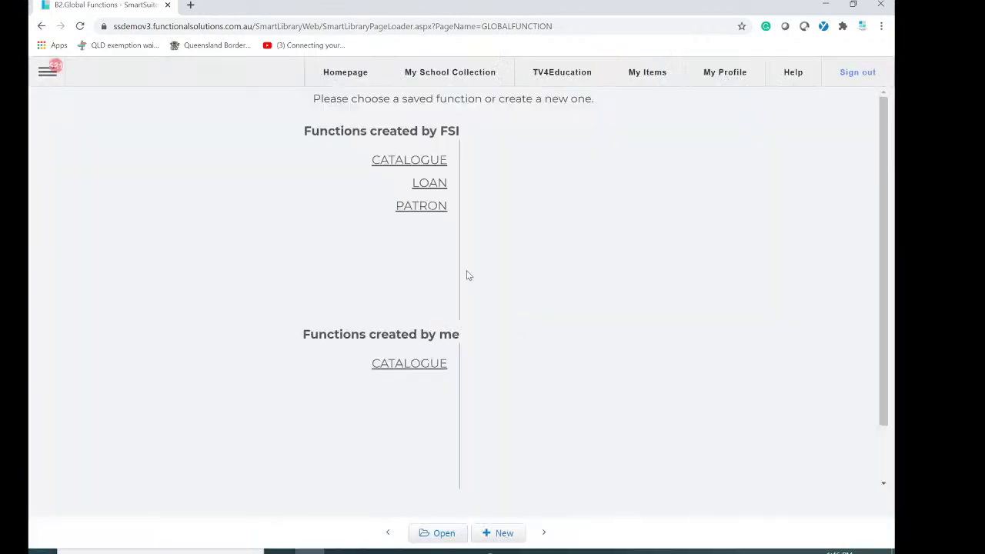
# Open the Move Patrons By Classification function from the PATRON functions.
pyautogui.click(416, 206)
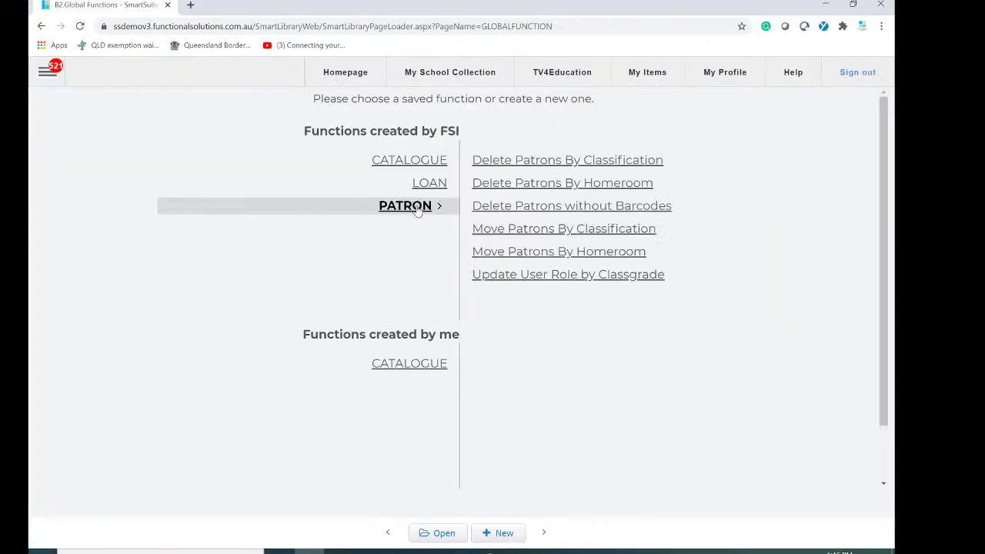
pyautogui.click(589, 231)
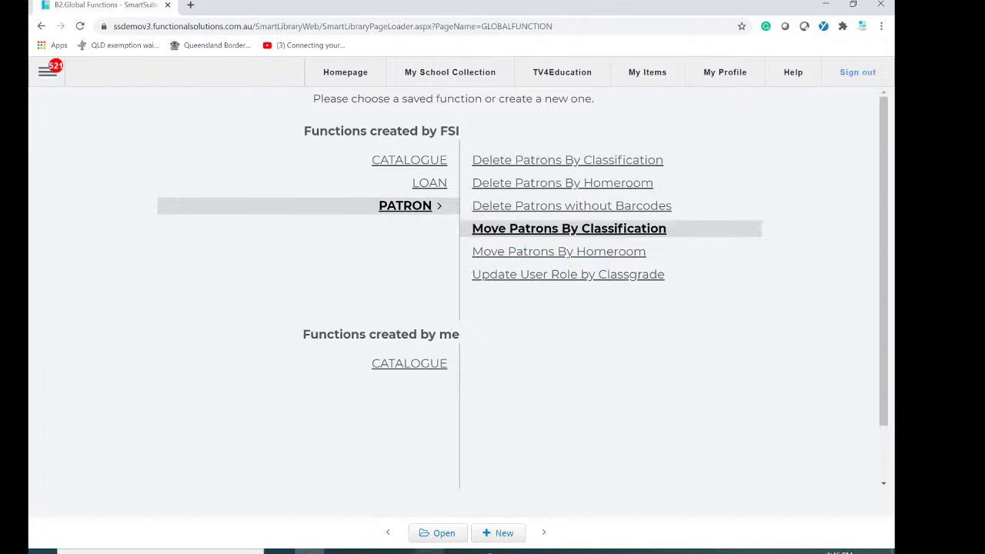
pyautogui.click(448, 538)
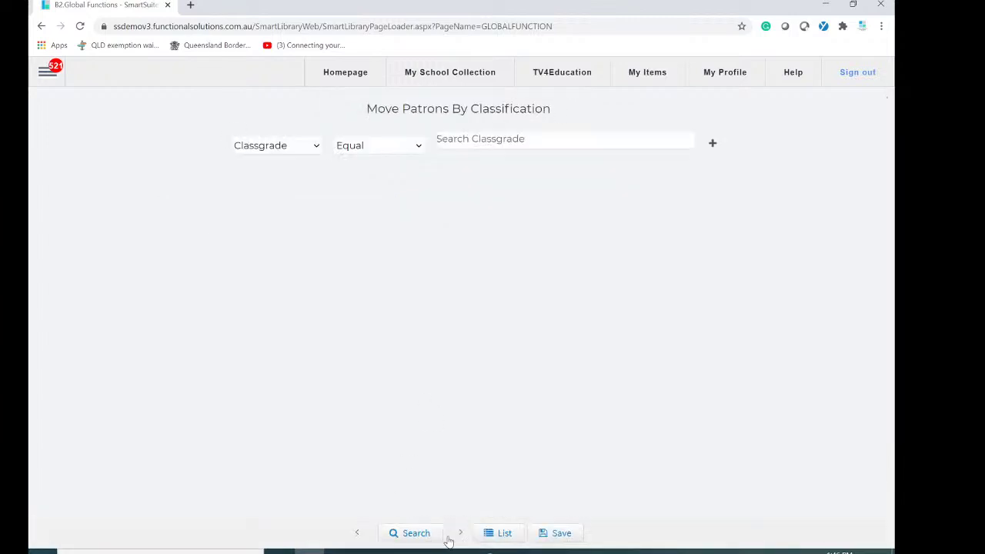
# Try classgrade 12 as the Search Classgrade filter, then remove it.
pyautogui.click(514, 141)
pyautogui.click(516, 142)
pyautogui.moveTo(552, 201); pyautogui.dragTo(554, 223)
pyautogui.click(454, 212)
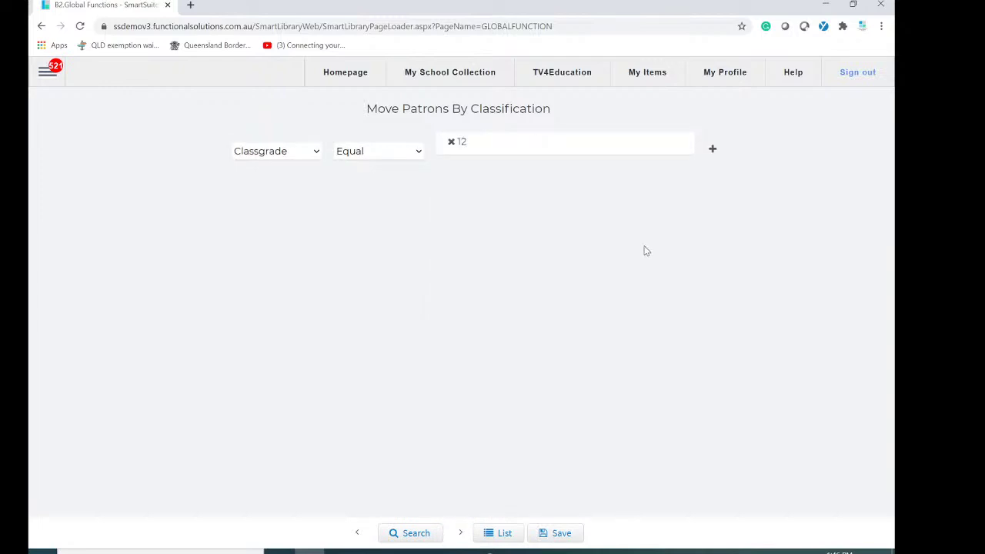
pyautogui.click(451, 143)
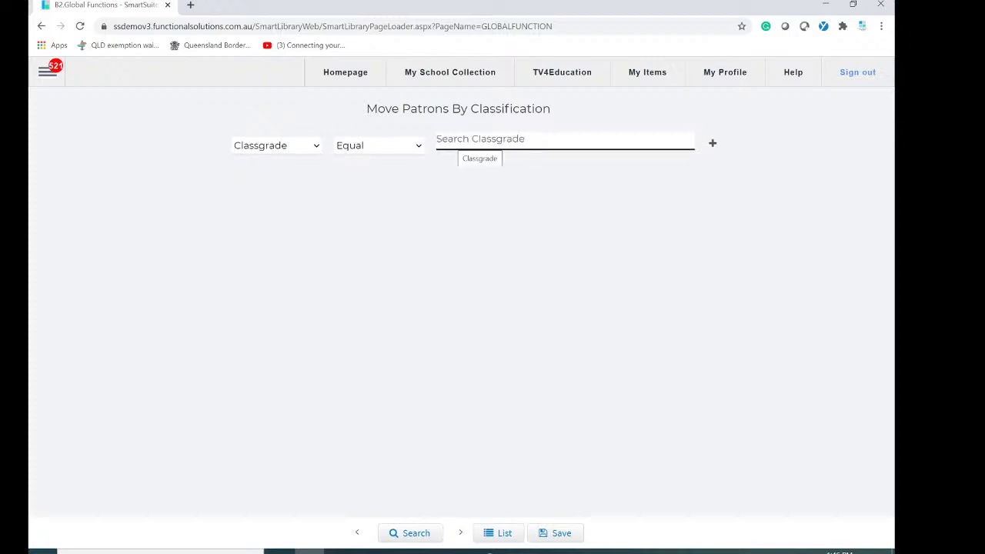
# Tick classgrades 07, 08, 10, 11, 11a, 12, 12b and 12g in the Search Classgrade list.
pyautogui.click(564, 146)
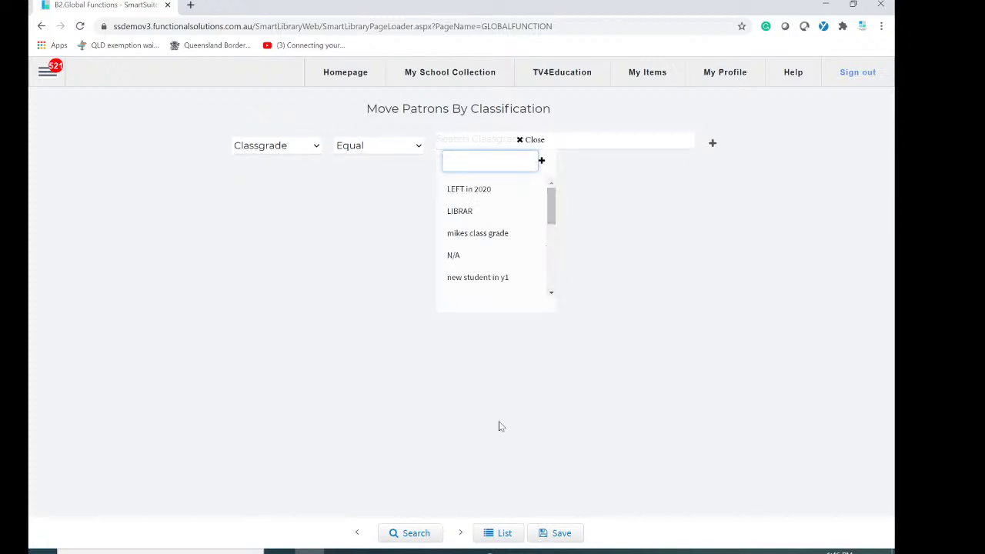
pyautogui.click(530, 416)
pyautogui.click(490, 151)
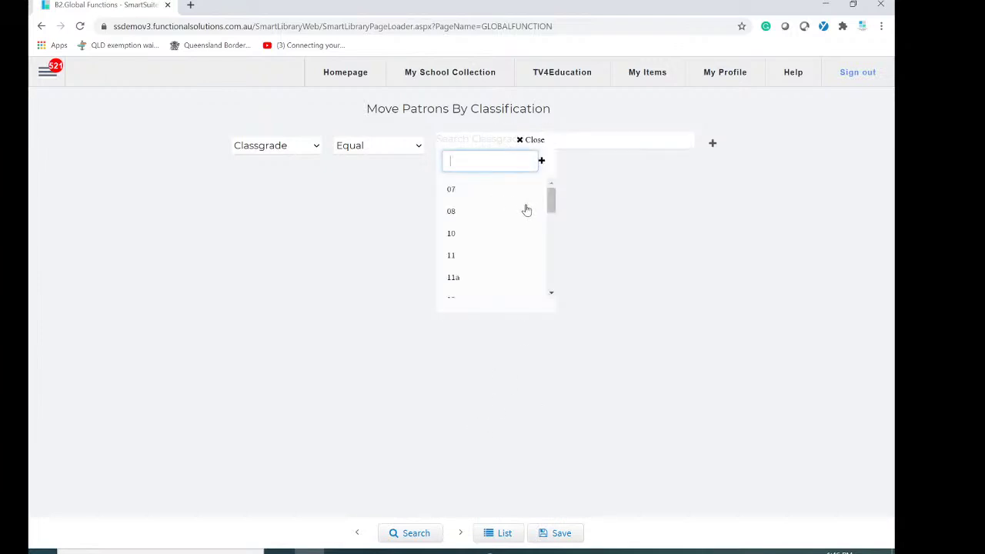
pyautogui.click(451, 191)
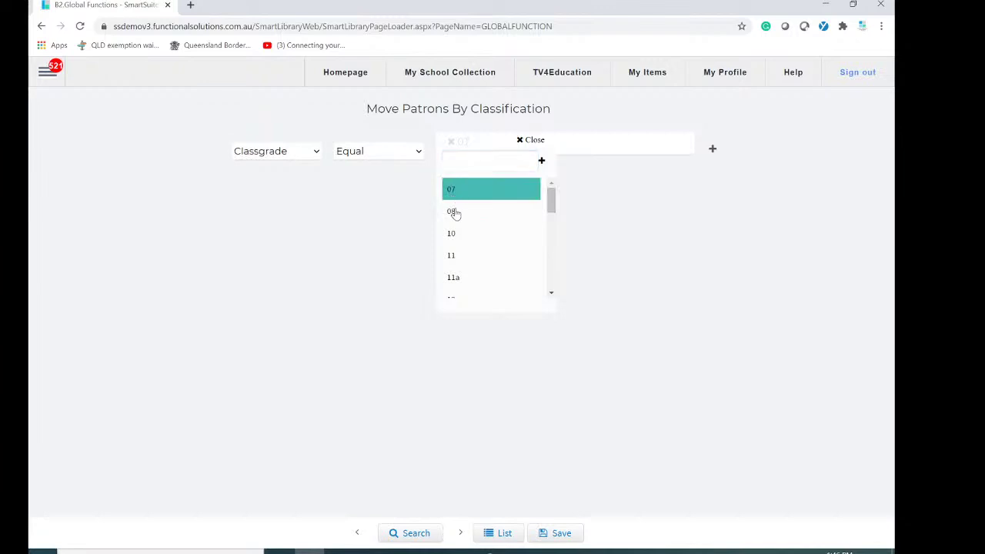
pyautogui.click(452, 211)
pyautogui.click(457, 239)
pyautogui.click(454, 256)
pyautogui.click(455, 277)
pyautogui.scroll(-1, 481, 292)
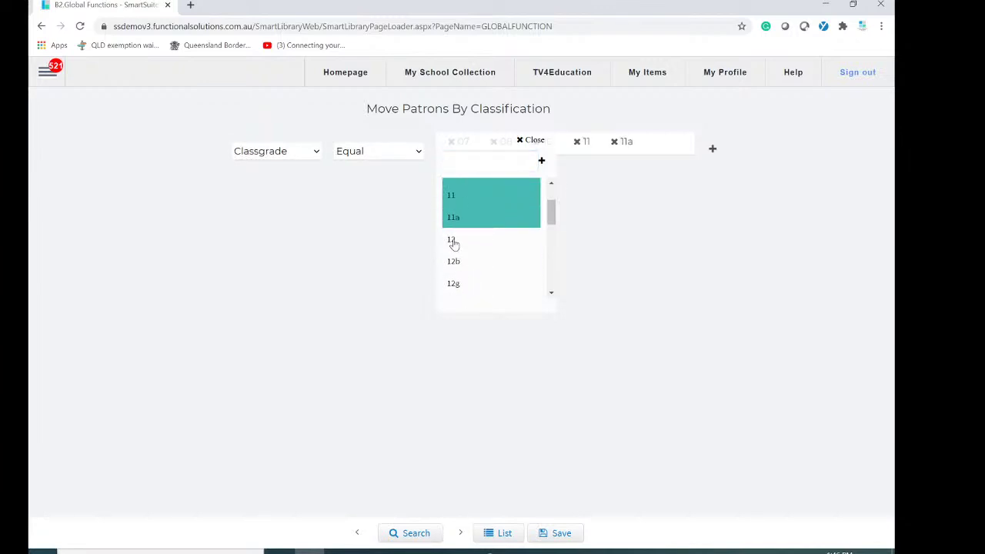
pyautogui.click(454, 241)
pyautogui.click(457, 262)
pyautogui.click(478, 286)
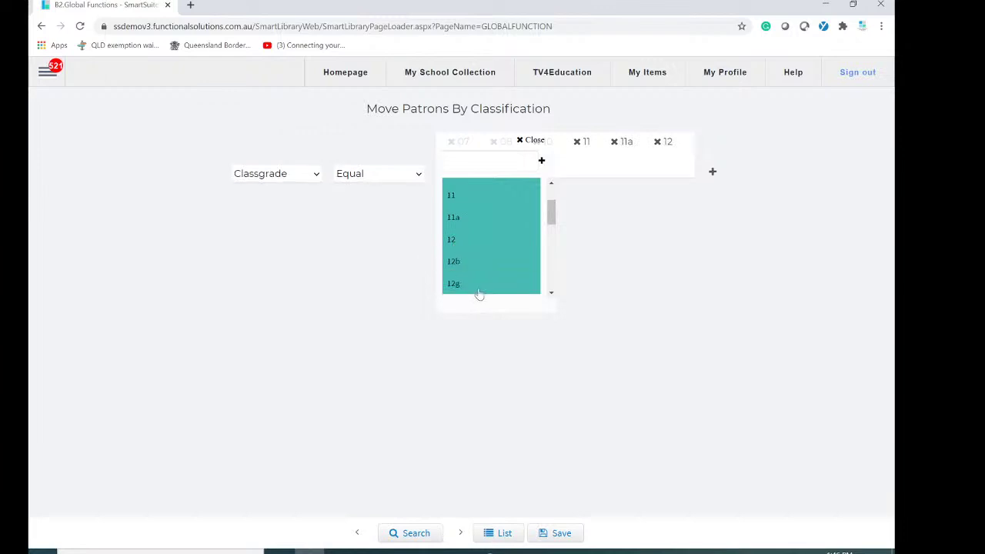
# Also tick classgrades 13 and 2 through 9 in the filter list.
pyautogui.scroll(-2, 477, 291)
pyautogui.click(452, 187)
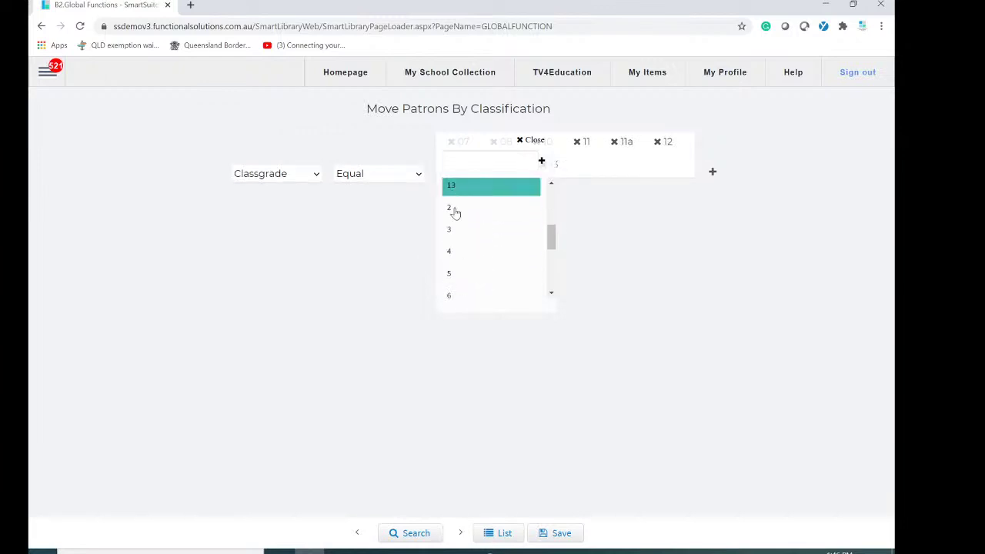
pyautogui.click(454, 210)
pyautogui.click(456, 229)
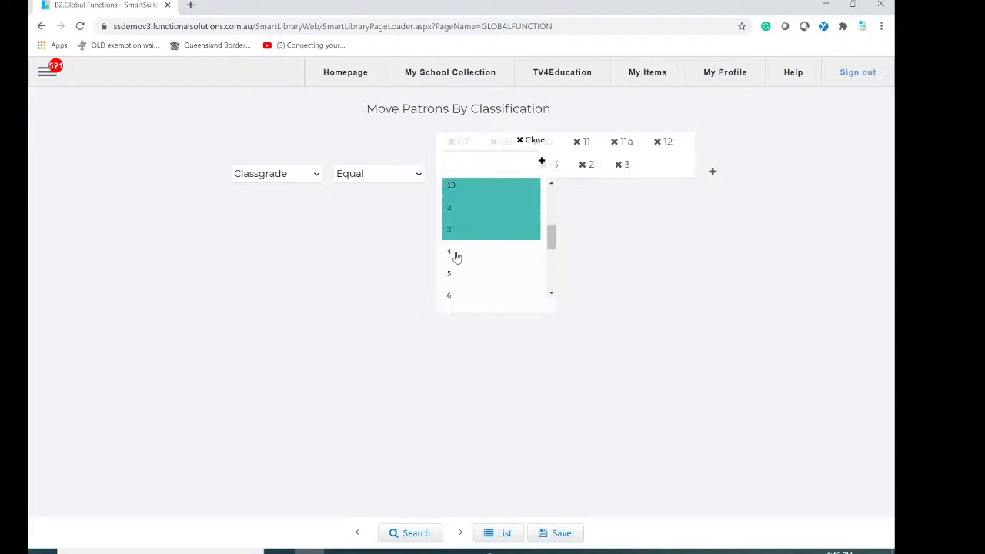
pyautogui.click(454, 254)
pyautogui.click(451, 277)
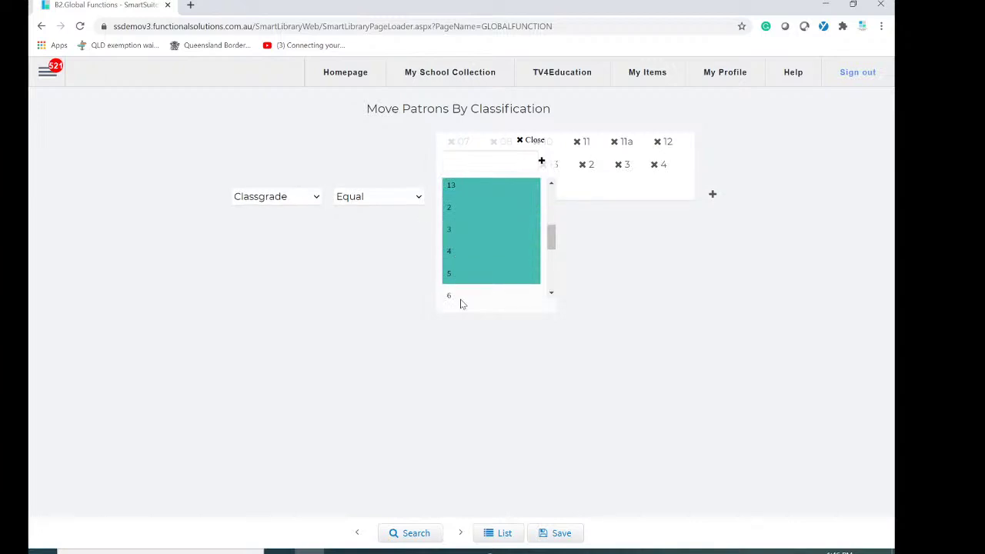
pyautogui.click(460, 303)
pyautogui.scroll(-1, 459, 301)
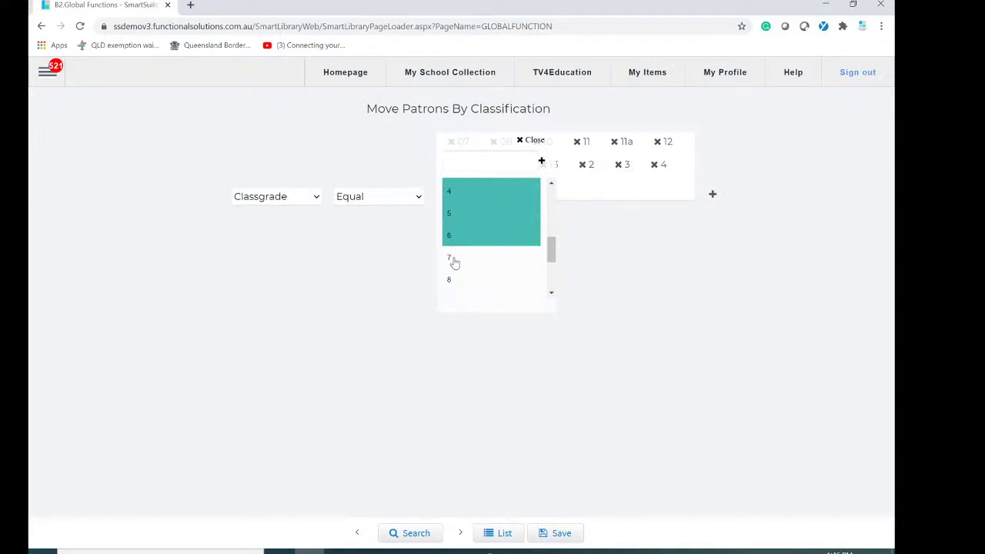
pyautogui.click(452, 261)
pyautogui.click(450, 279)
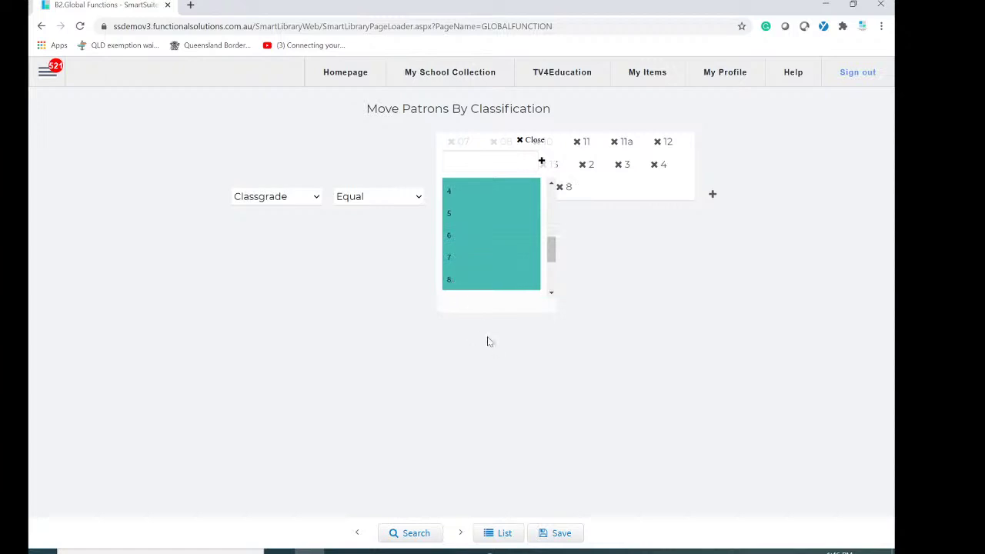
pyautogui.click(551, 293)
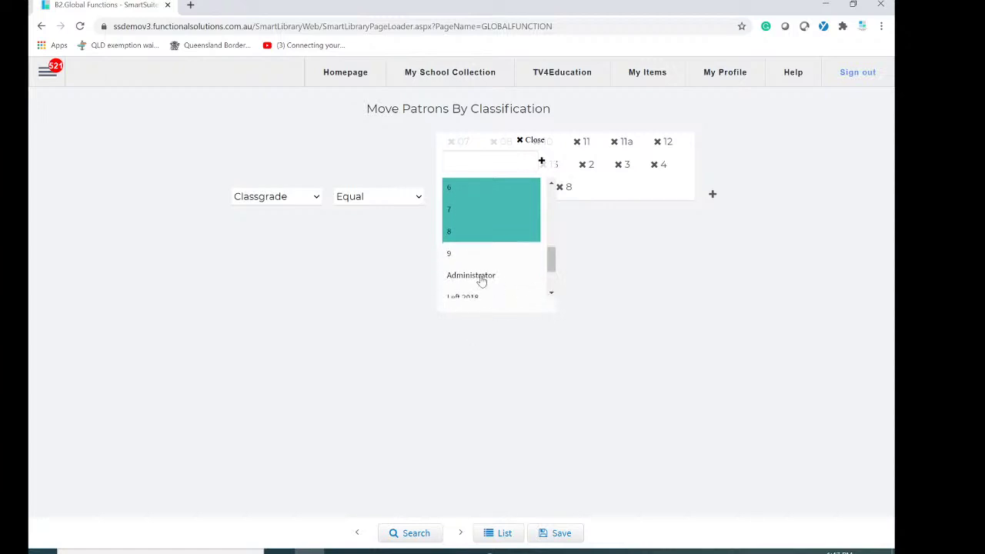
pyautogui.click(452, 256)
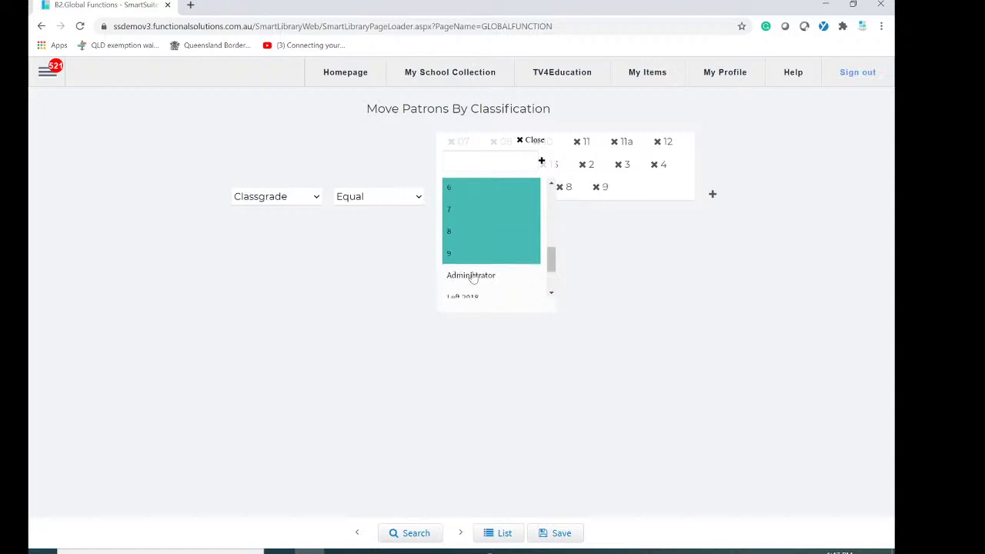
pyautogui.click(552, 294)
pyautogui.click(551, 294)
pyautogui.click(552, 294)
pyautogui.click(552, 294)
pyautogui.moveTo(551, 282); pyautogui.dragTo(551, 225)
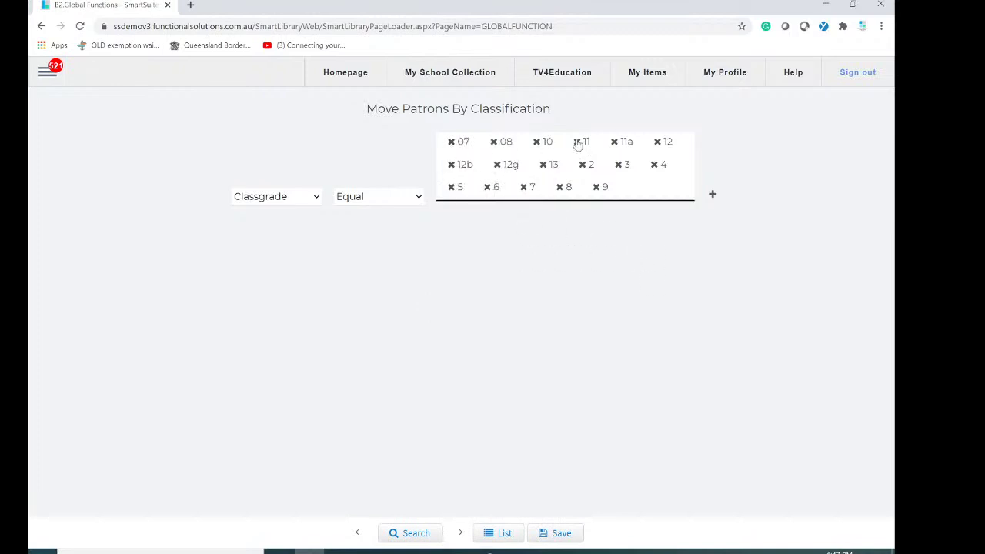
# Search the classgrade filter, load all 42 matching patrons, and start changing their classgrade.
pyautogui.click(415, 534)
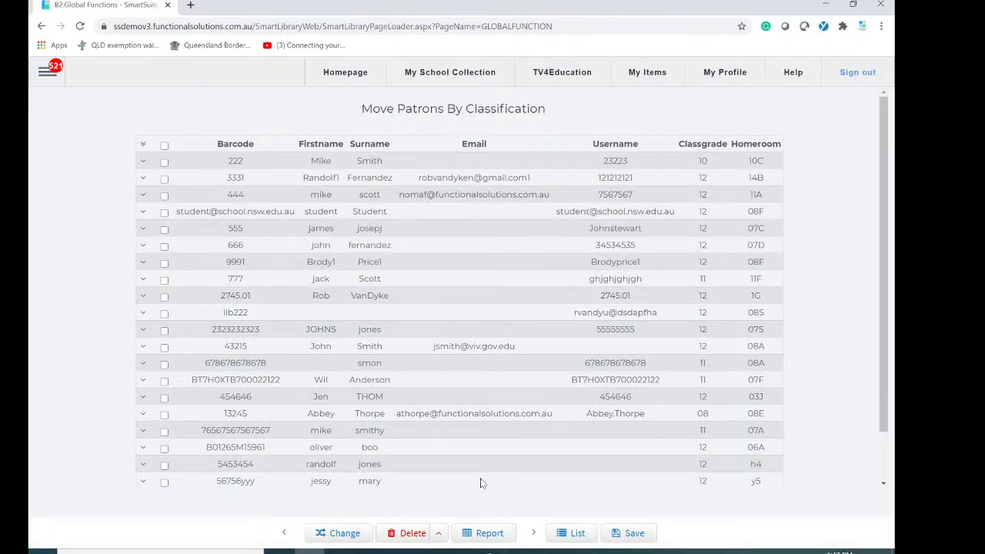
pyautogui.scroll(-2, 612, 358)
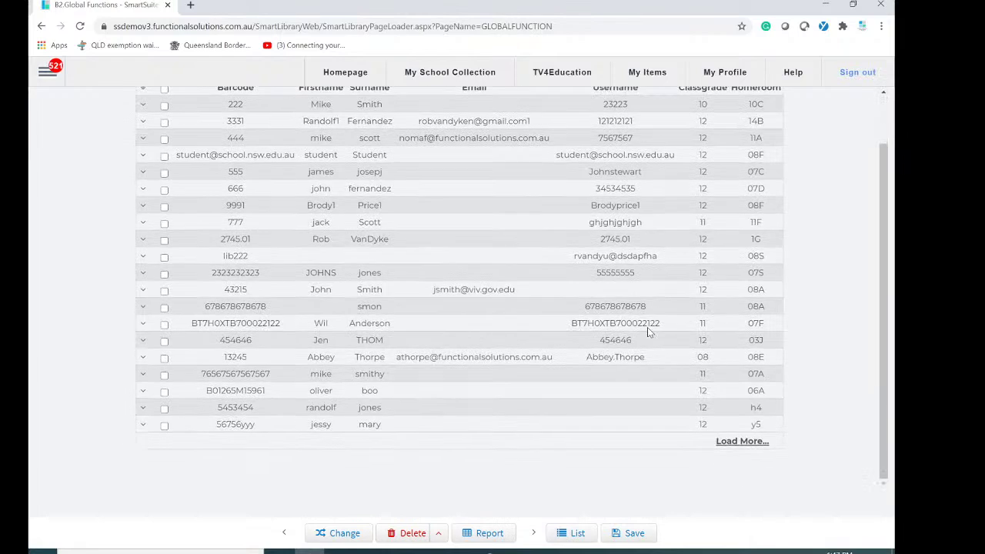
pyautogui.click(741, 441)
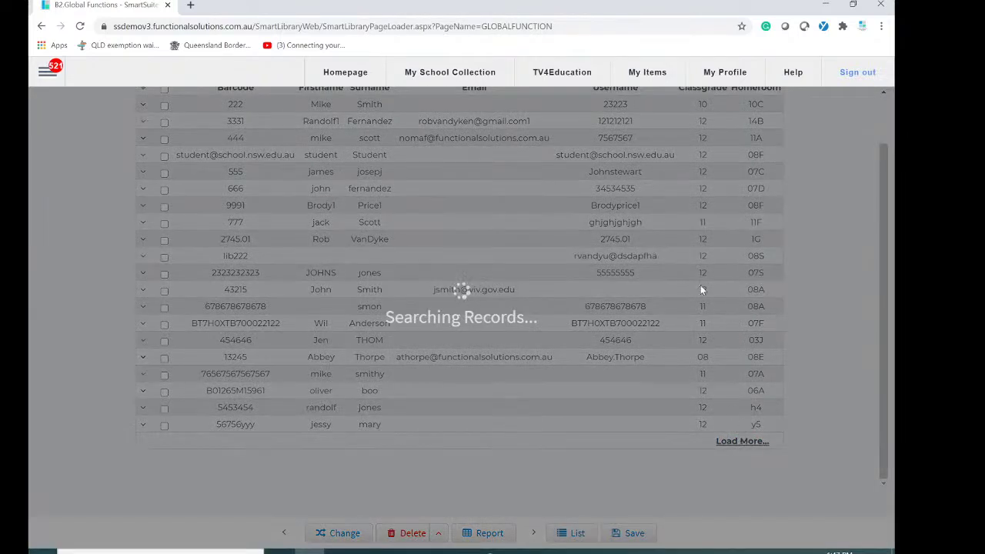
pyautogui.scroll(-3, 709, 244)
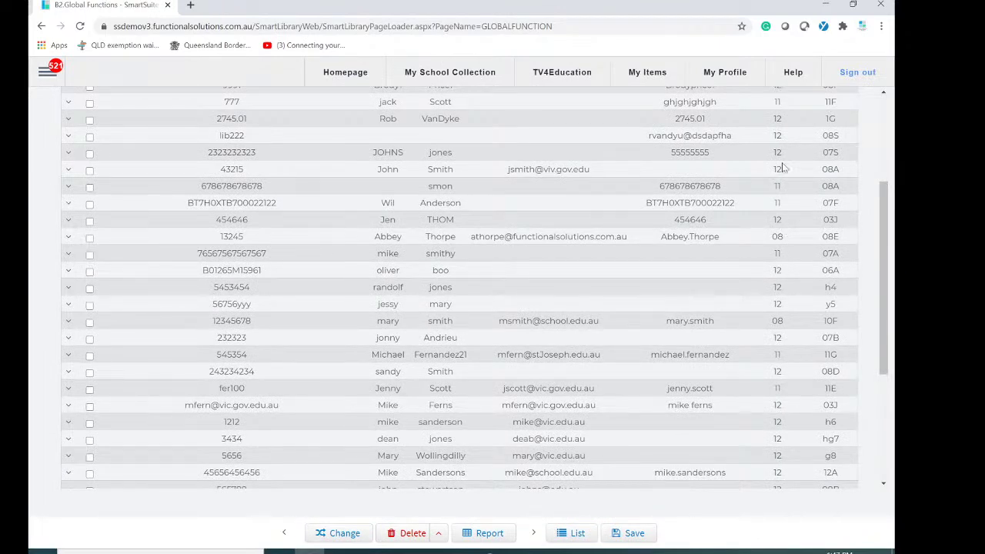
pyautogui.scroll(-5, 598, 444)
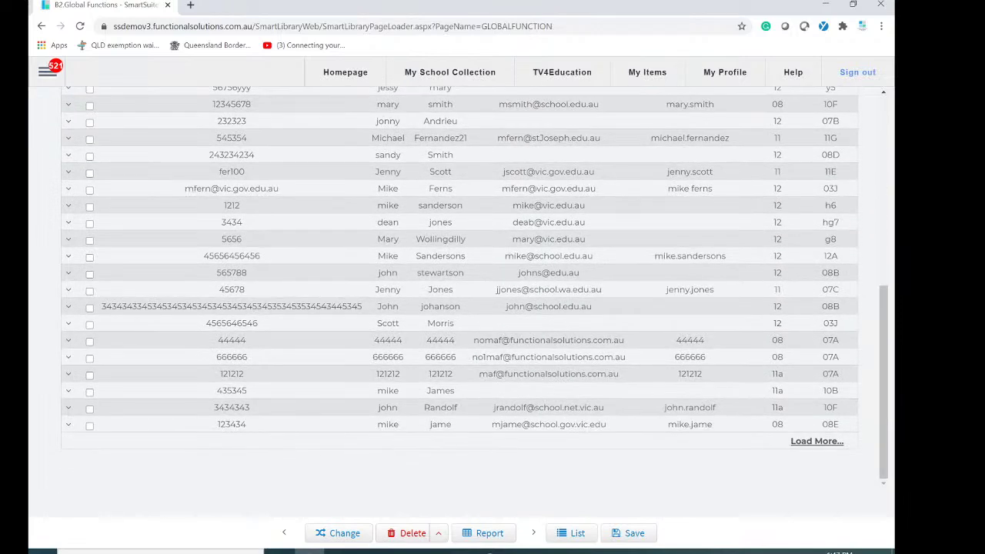
pyautogui.click(823, 442)
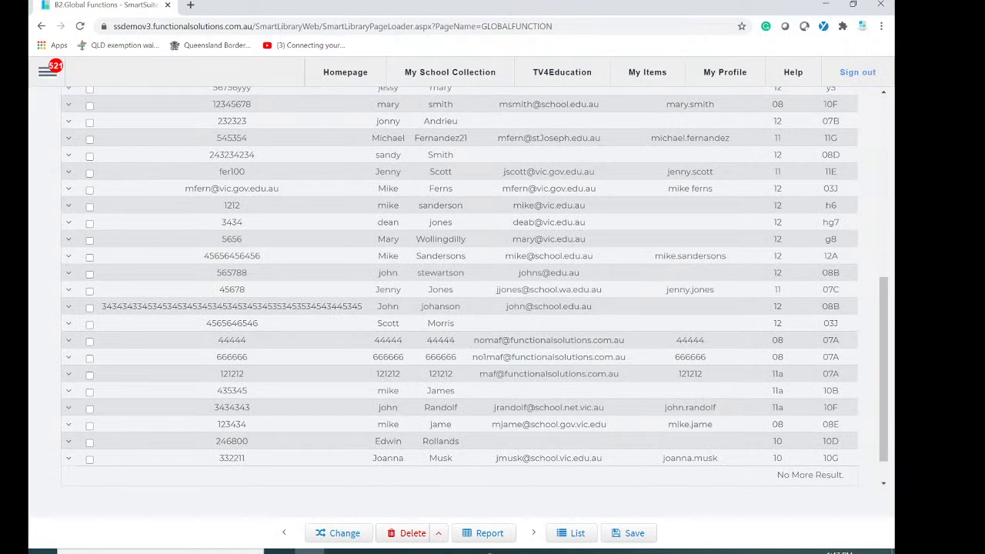
pyautogui.scroll(-1, 745, 436)
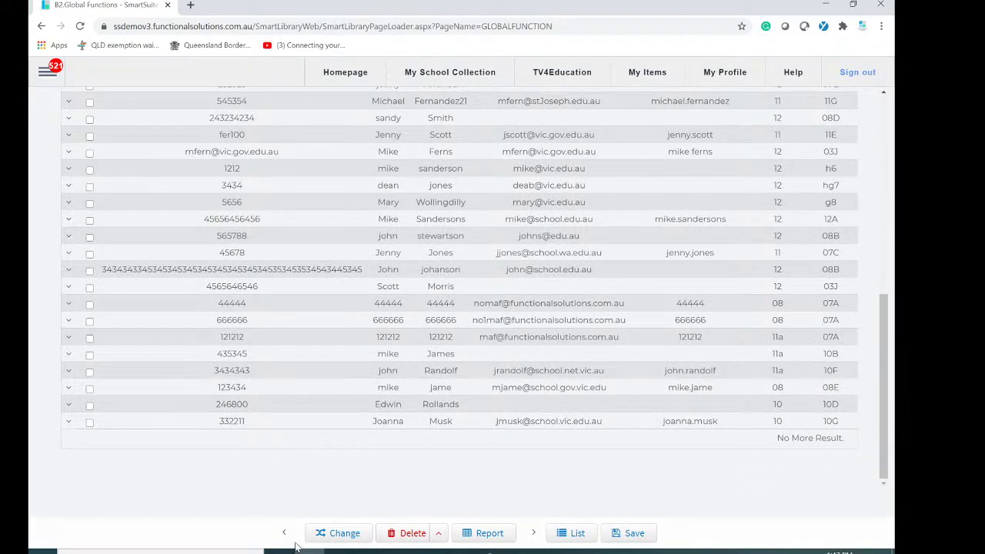
pyautogui.click(341, 534)
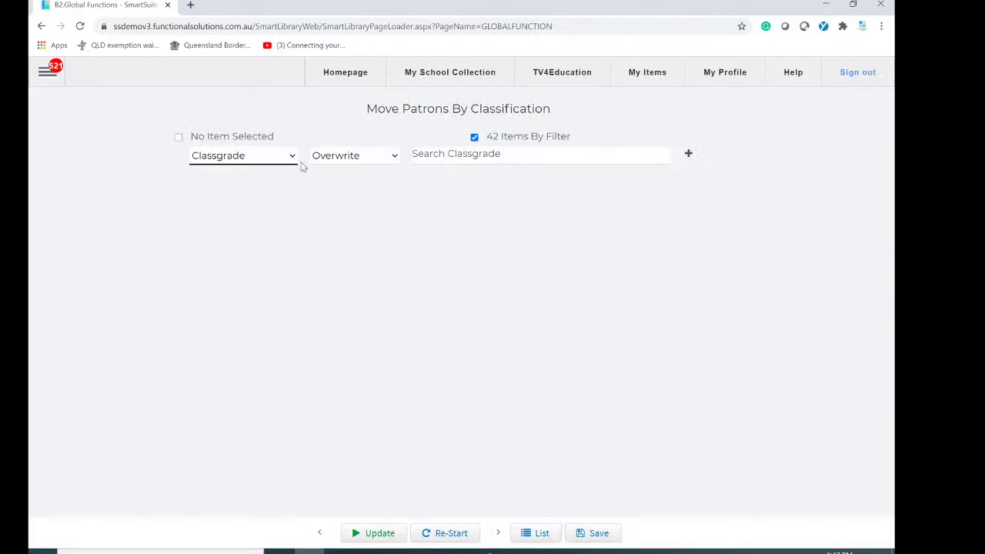
# Pick 'students left in 2020' as the new Classgrade value to overwrite.
pyautogui.click(485, 161)
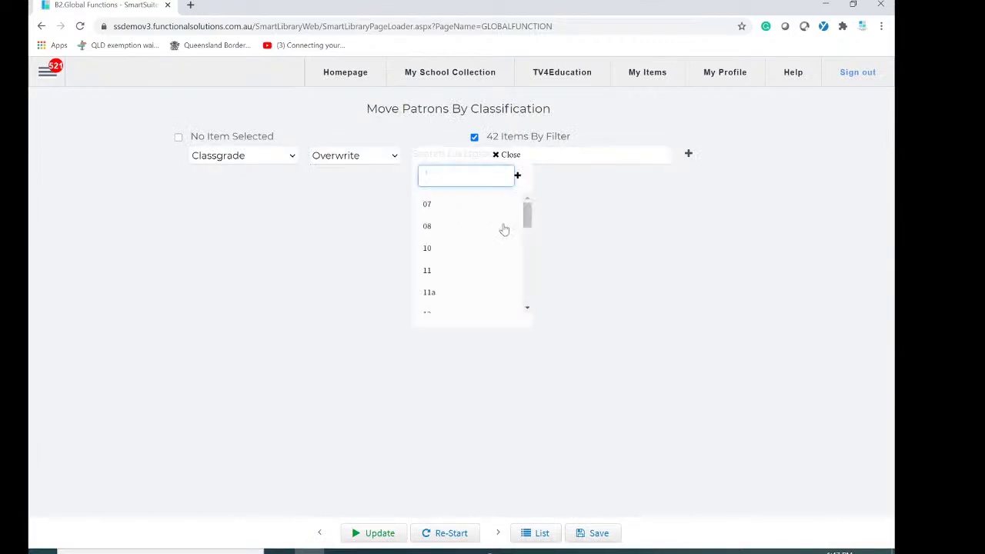
pyautogui.moveTo(528, 216); pyautogui.dragTo(536, 324)
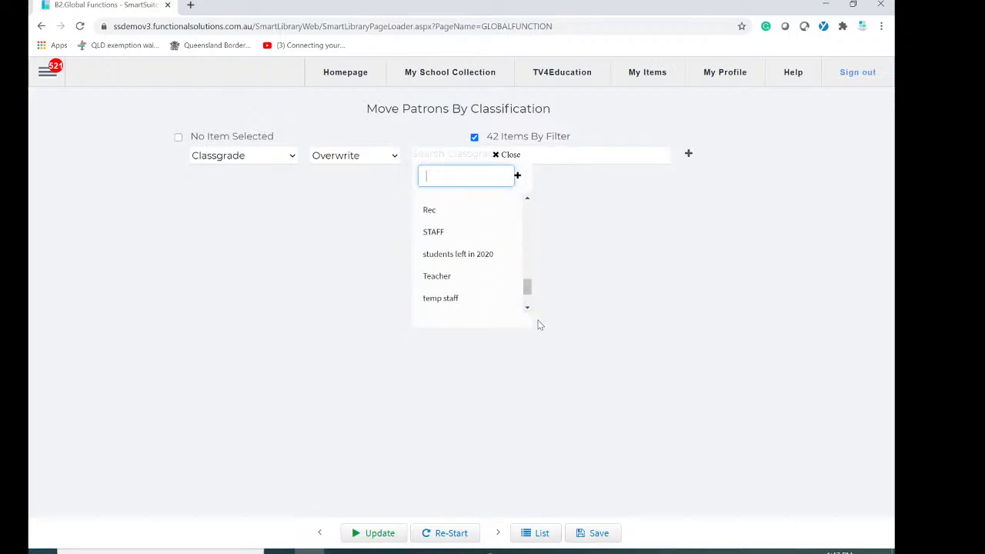
pyautogui.click(475, 260)
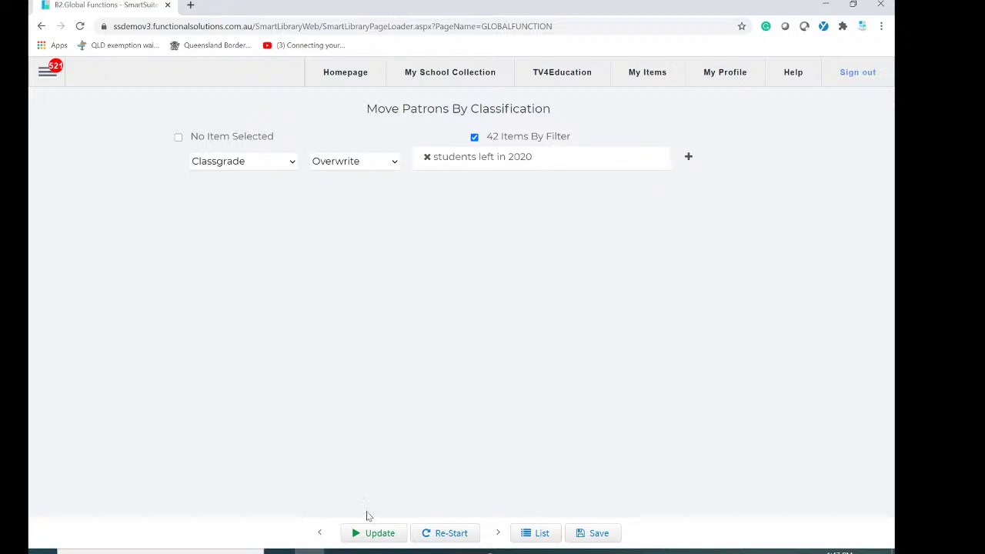
pyautogui.click(374, 534)
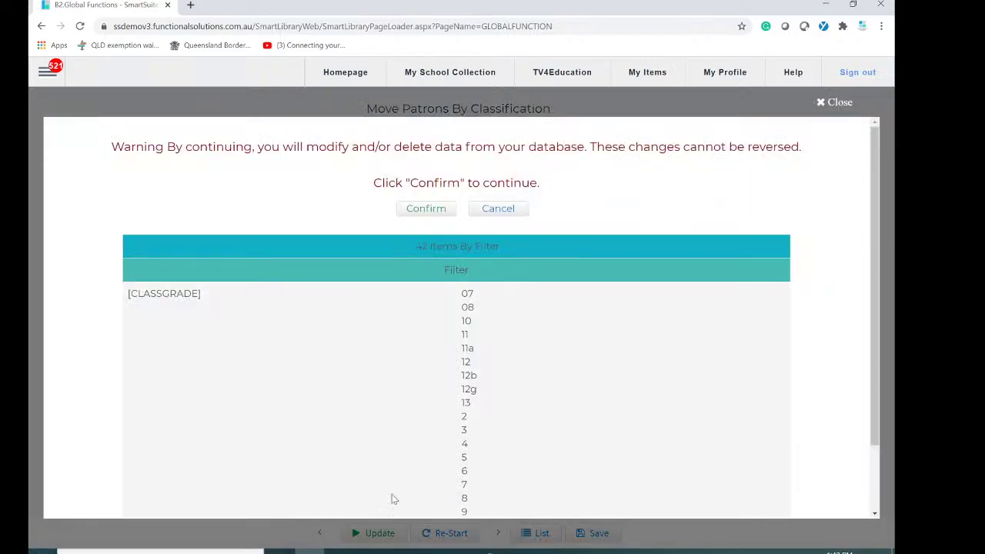
pyautogui.scroll(-1, 443, 308)
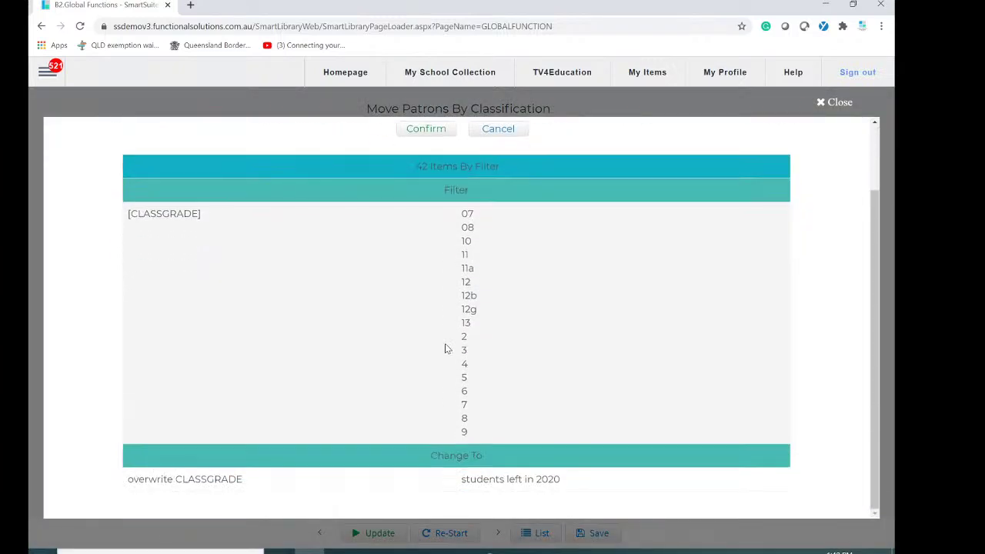
pyautogui.scroll(1, 451, 302)
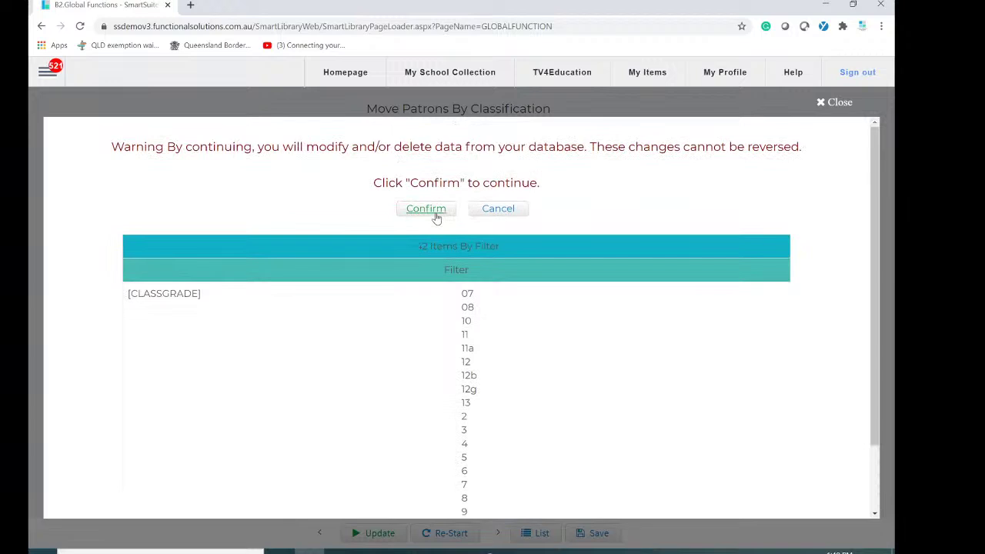
pyautogui.moveTo(387, 249); pyautogui.dragTo(462, 245)
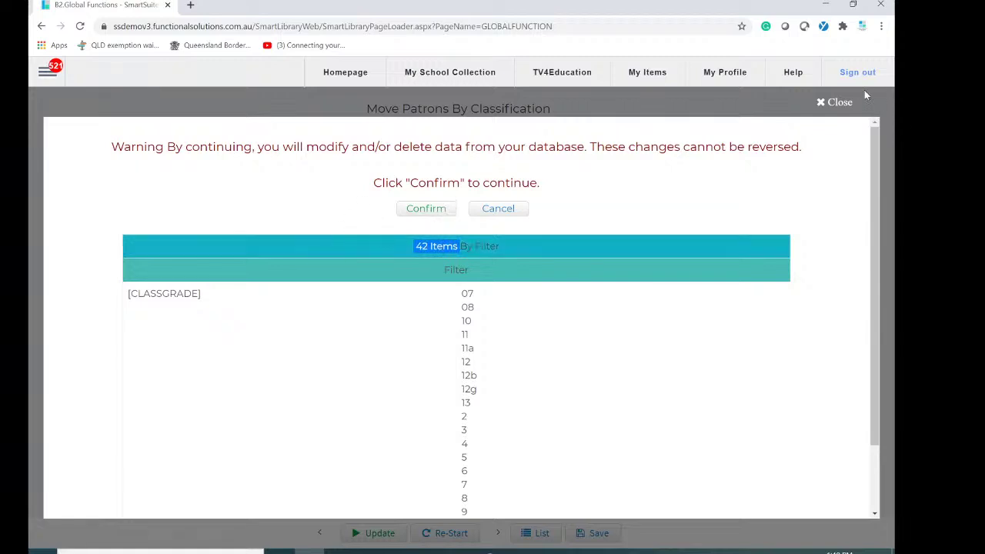
pyautogui.click(821, 103)
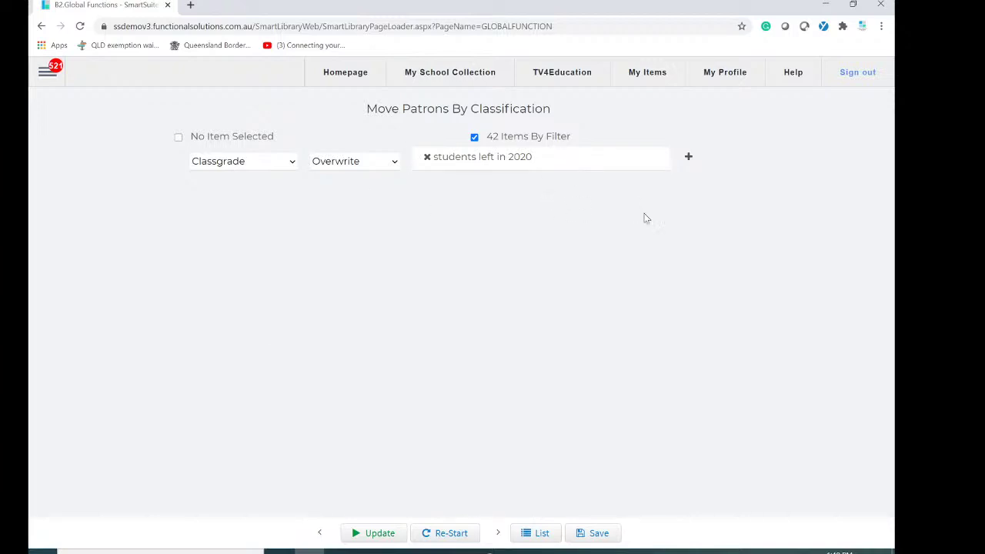
# Open Patron > Smart Patron Import, toggle Has Header, and upload Library Rollover 2021.csv.
pyautogui.click(44, 72)
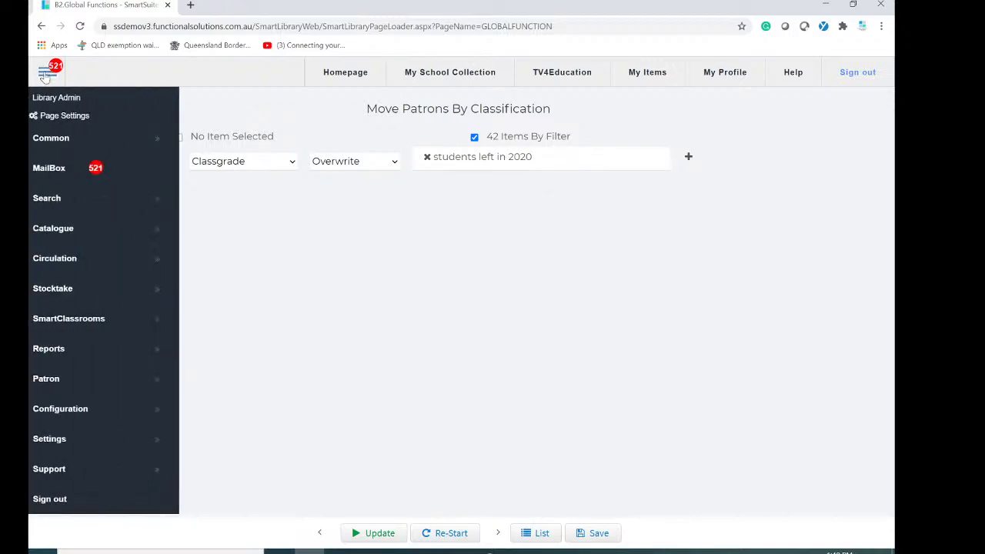
pyautogui.click(92, 378)
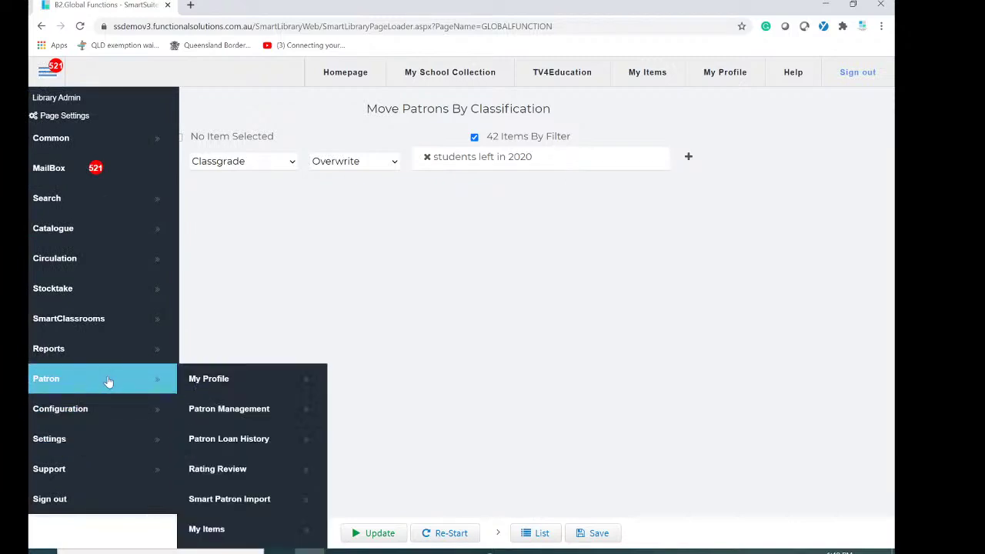
pyautogui.click(248, 502)
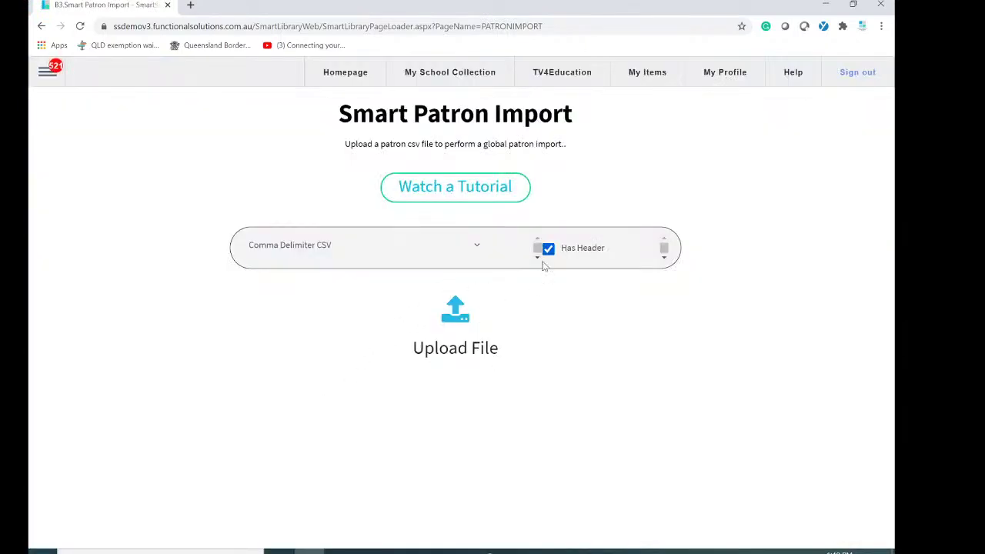
pyautogui.click(548, 250)
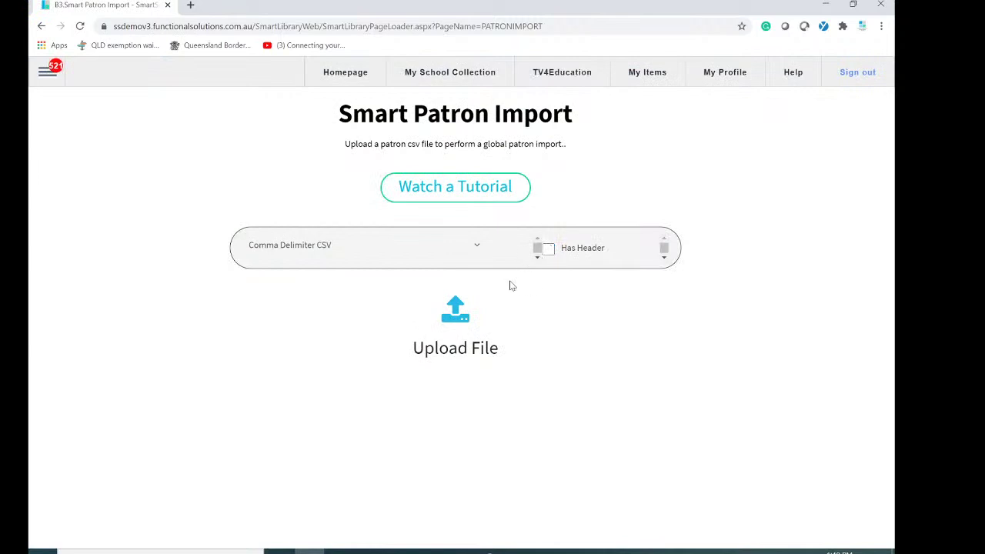
pyautogui.click(459, 319)
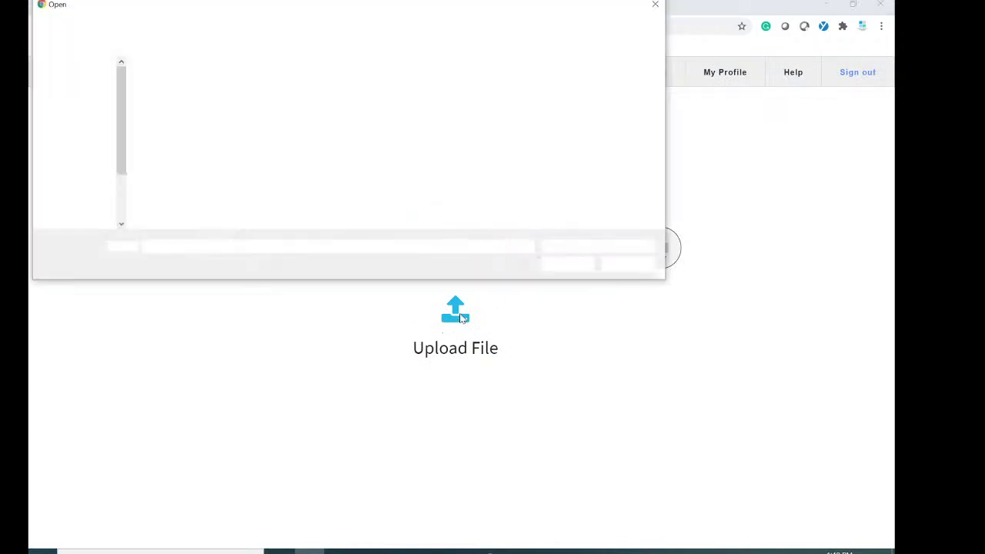
pyautogui.doubleClick(204, 83)
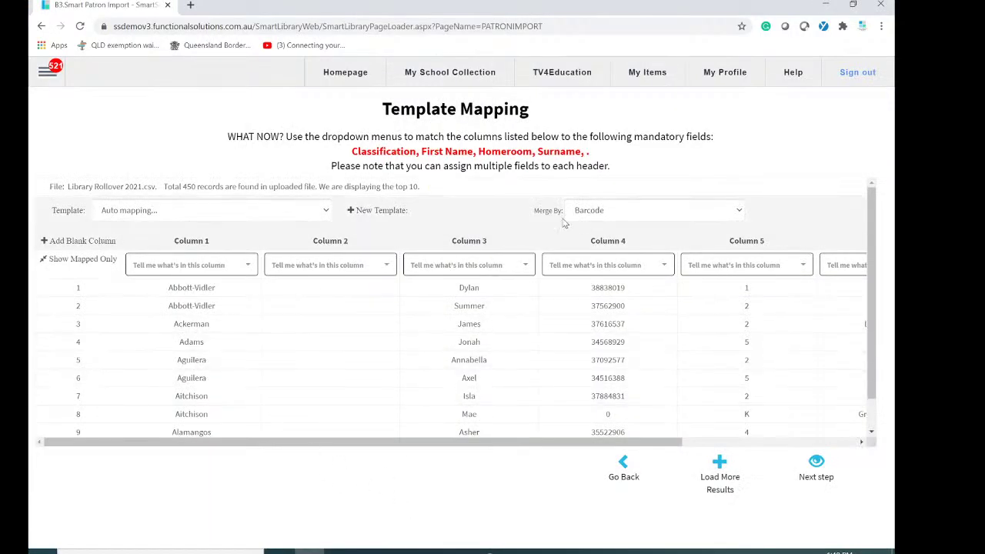
# Set the import's Merge By field to Full Name.
pyautogui.click(636, 213)
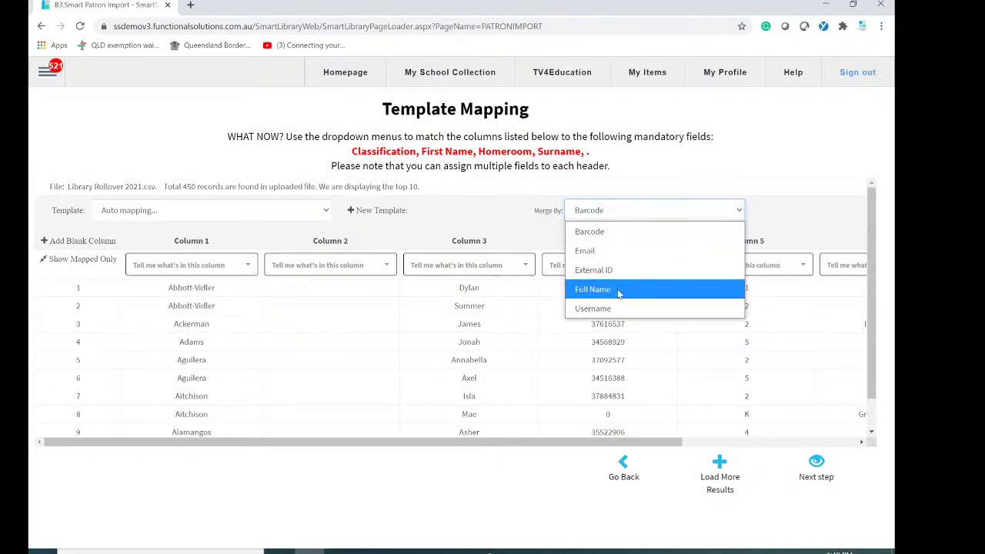
pyautogui.click(619, 290)
pyautogui.click(637, 214)
pyautogui.click(615, 293)
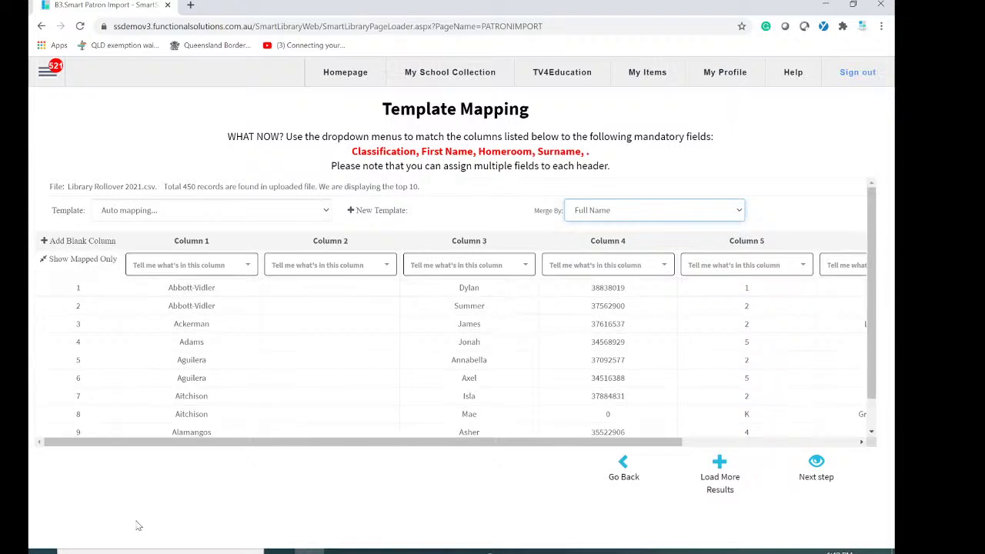
# Map Column 1 to Surname and leave Column 2 unmapped.
pyautogui.click(245, 270)
pyautogui.scroll(-3, 197, 368)
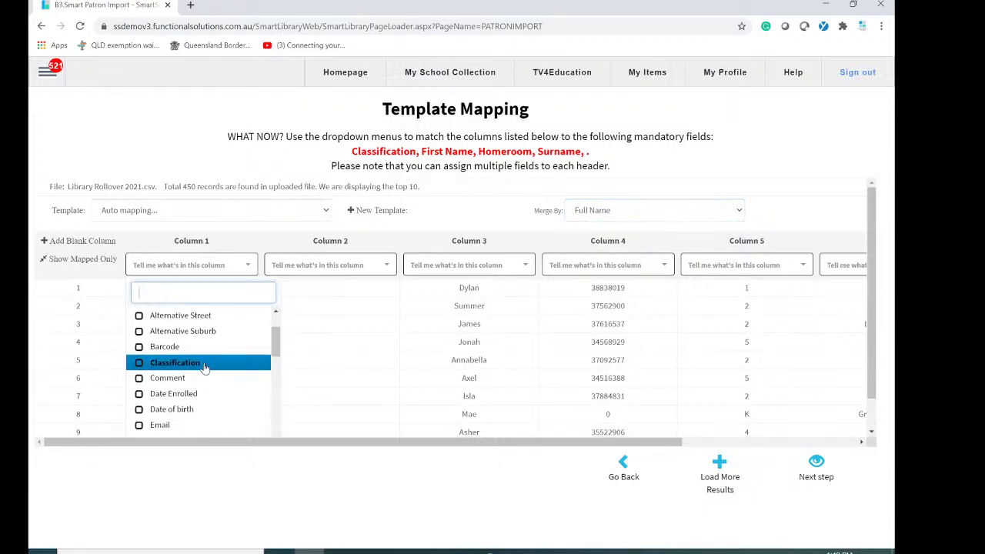
pyautogui.scroll(-2, 151, 394)
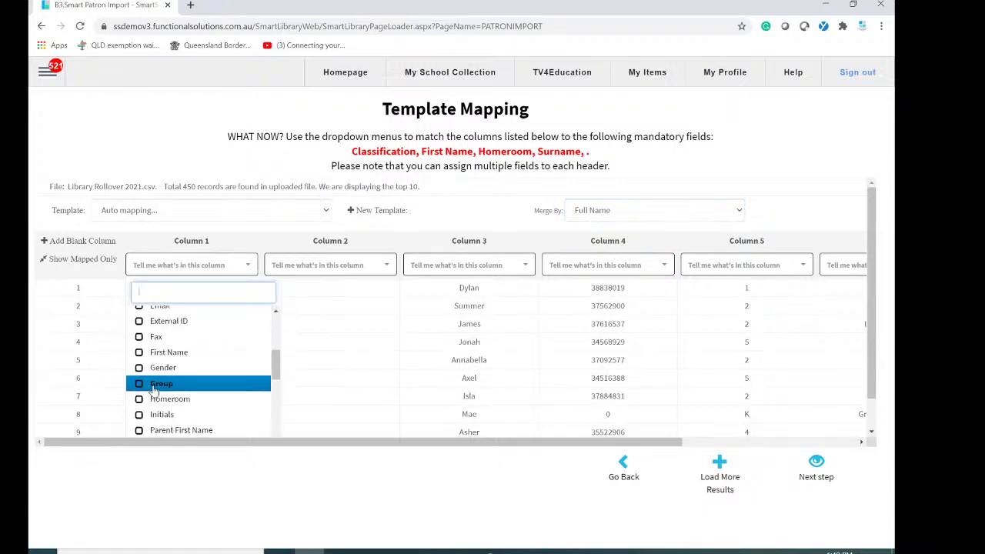
pyautogui.scroll(-3, 144, 406)
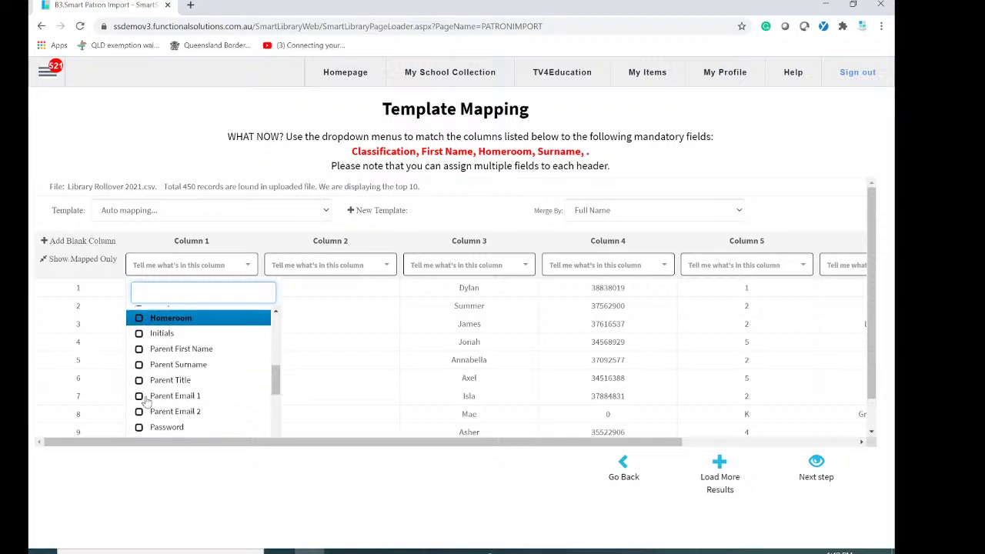
pyautogui.scroll(-3, 144, 401)
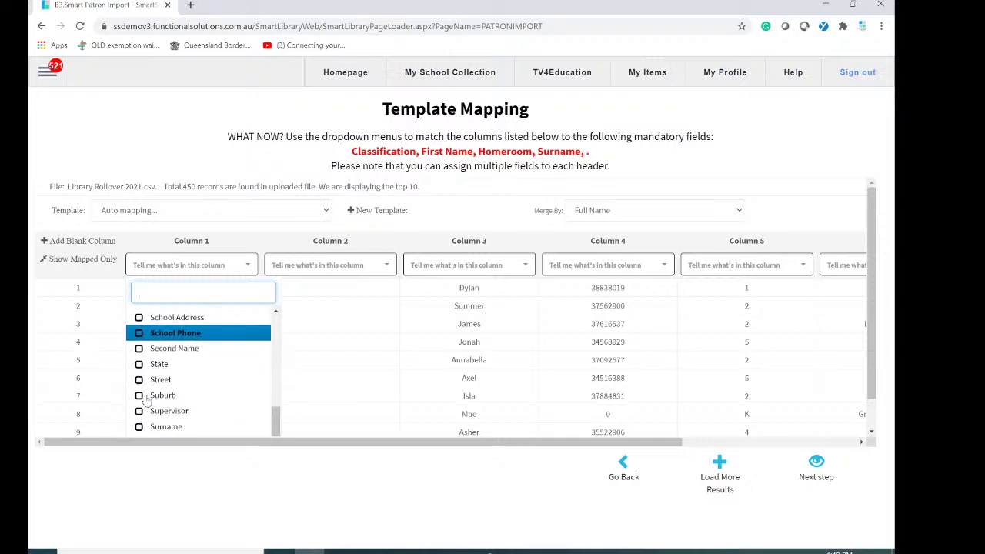
pyautogui.click(147, 428)
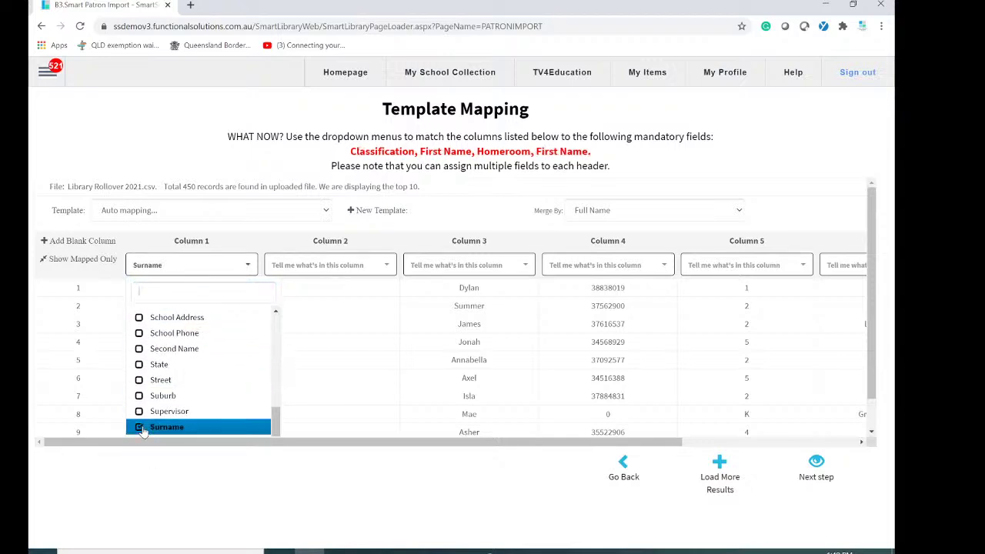
pyautogui.click(291, 472)
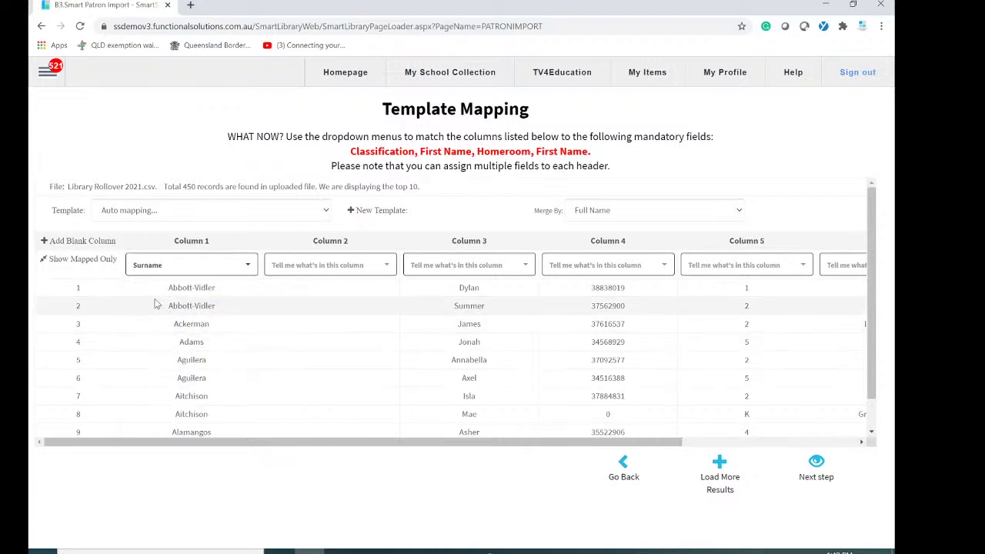
pyautogui.click(369, 269)
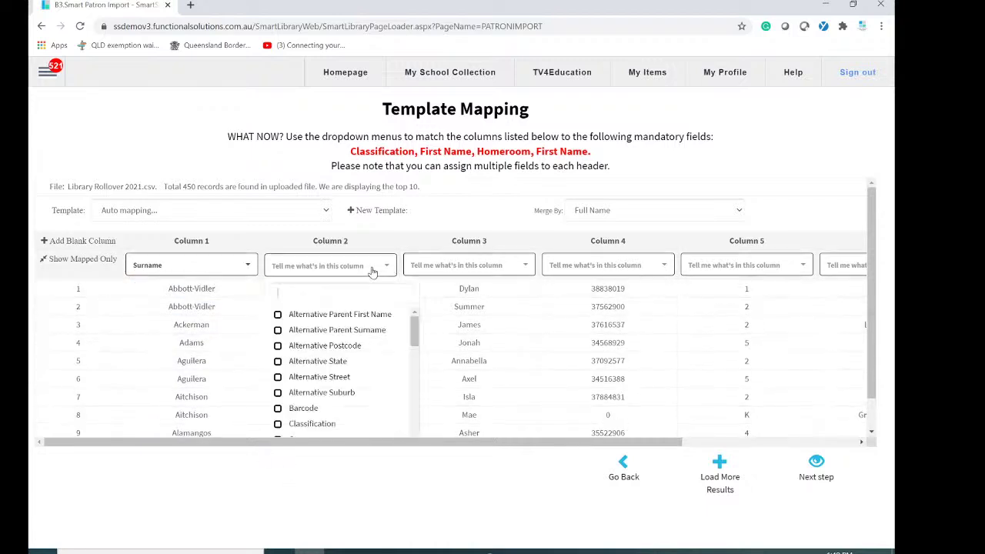
pyautogui.click(375, 267)
pyautogui.scroll(-1, 393, 377)
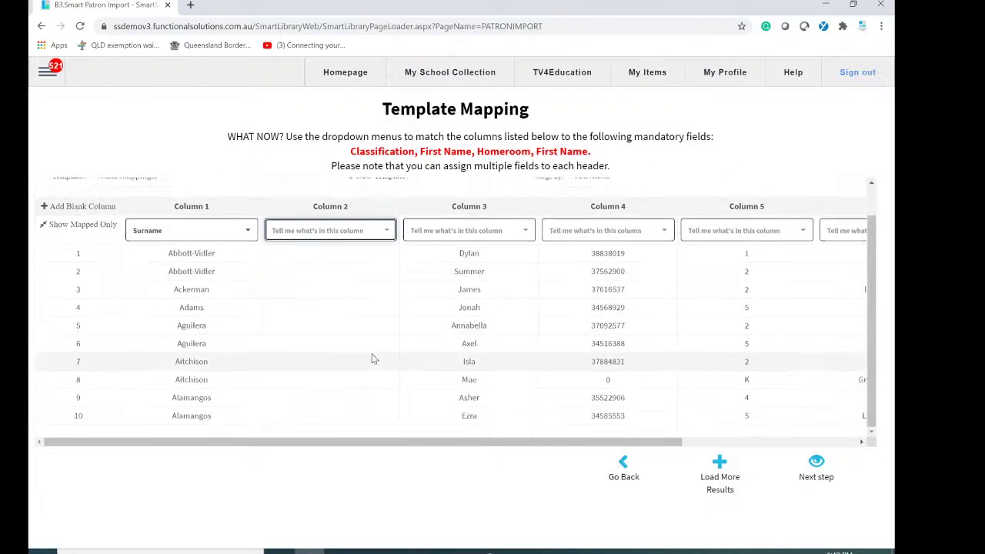
pyautogui.scroll(1, 374, 356)
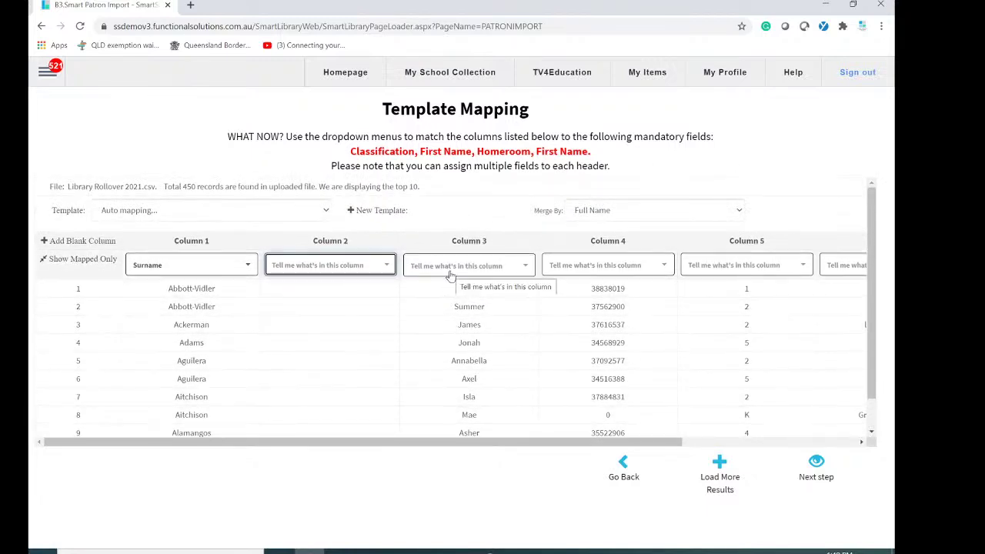
# Map Column 3 to First Name and Column 4 to External ID.
pyautogui.click(526, 266)
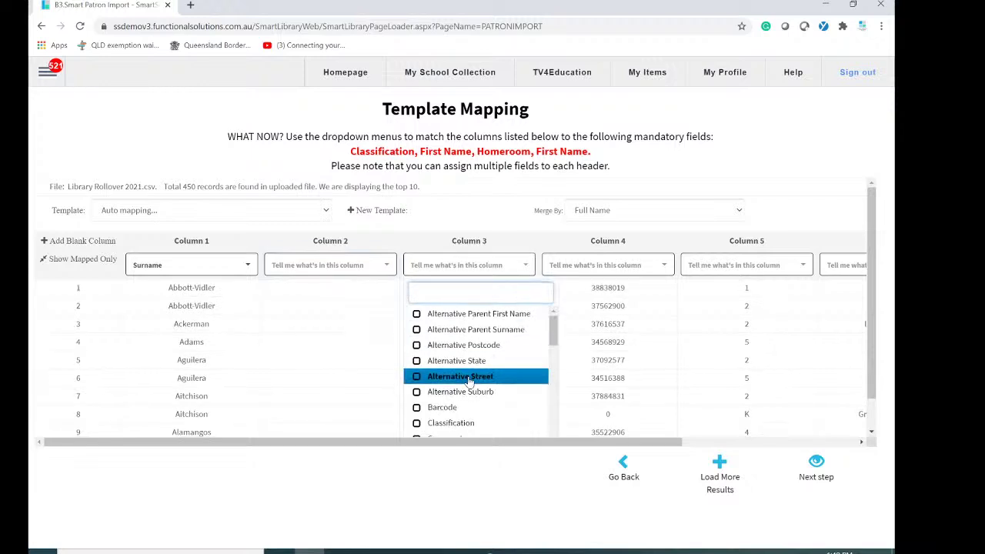
pyautogui.scroll(-1, 470, 380)
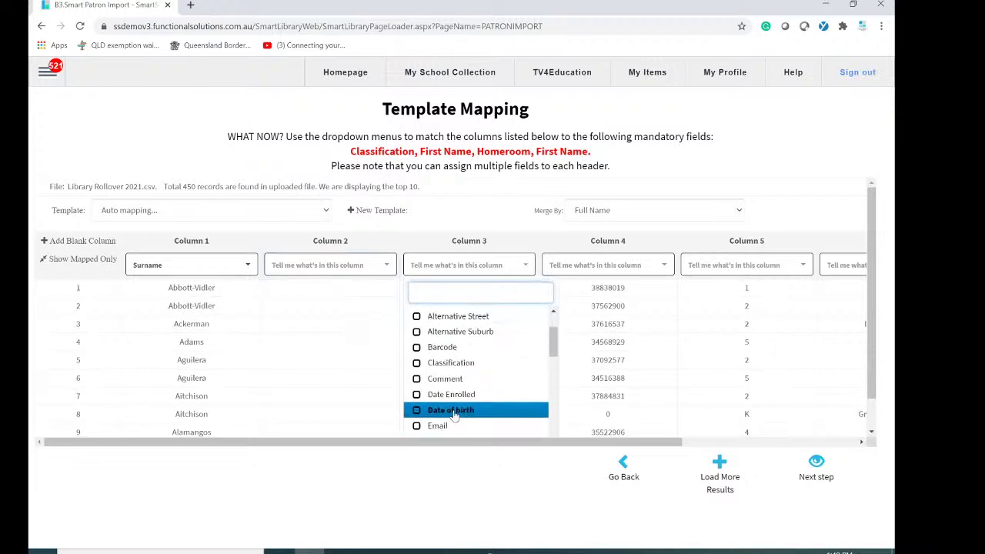
pyautogui.scroll(-1, 454, 410)
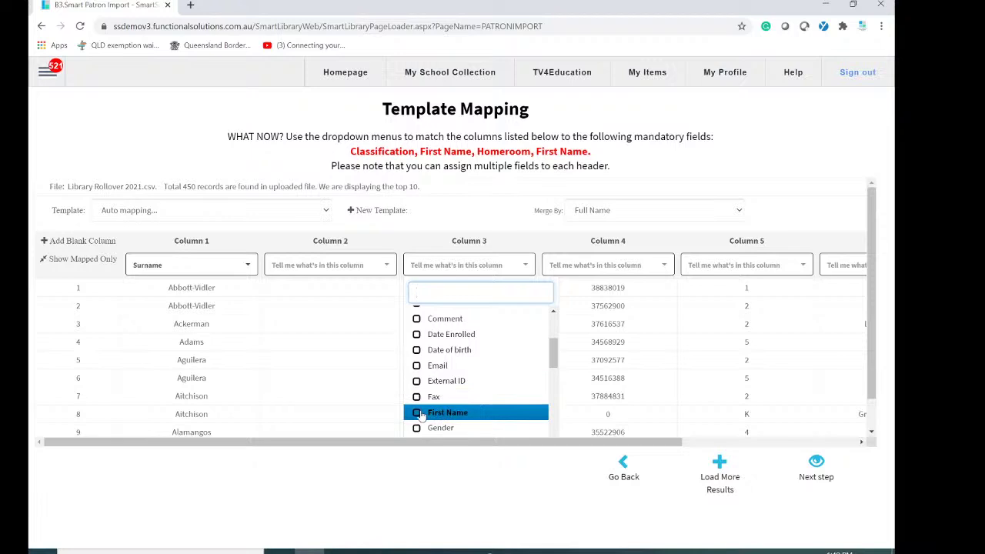
pyautogui.click(448, 412)
pyautogui.click(488, 488)
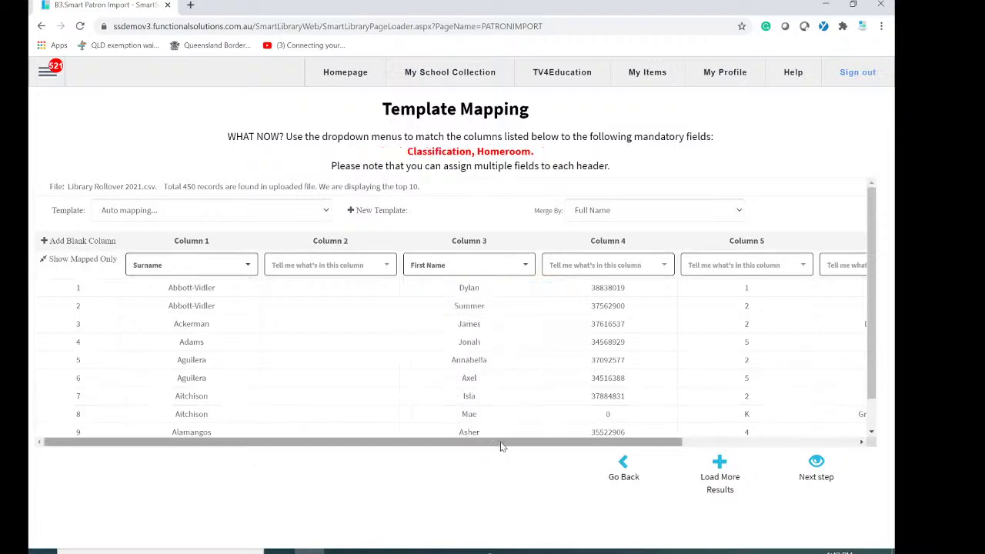
pyautogui.moveTo(505, 447); pyautogui.dragTo(658, 450)
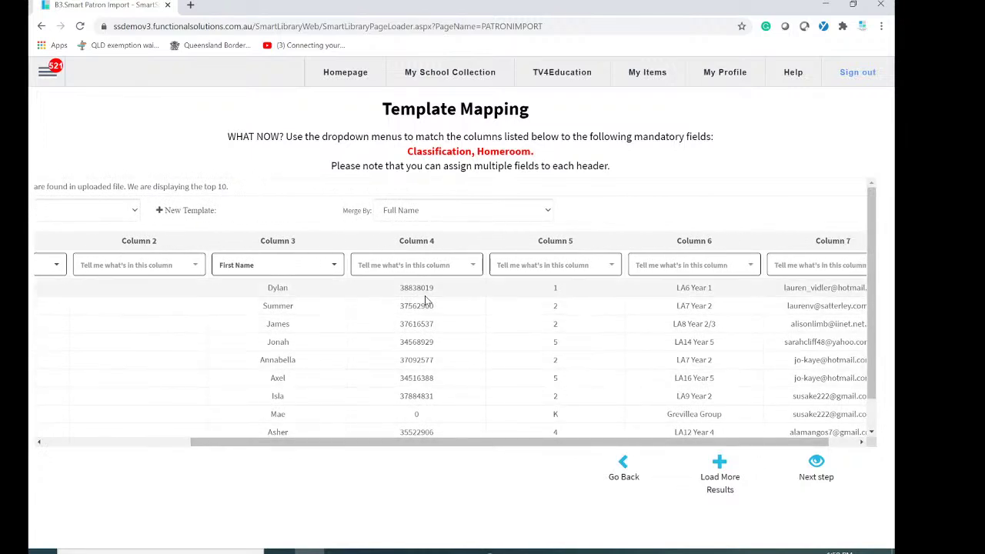
pyautogui.click(469, 267)
pyautogui.scroll(-3, 431, 331)
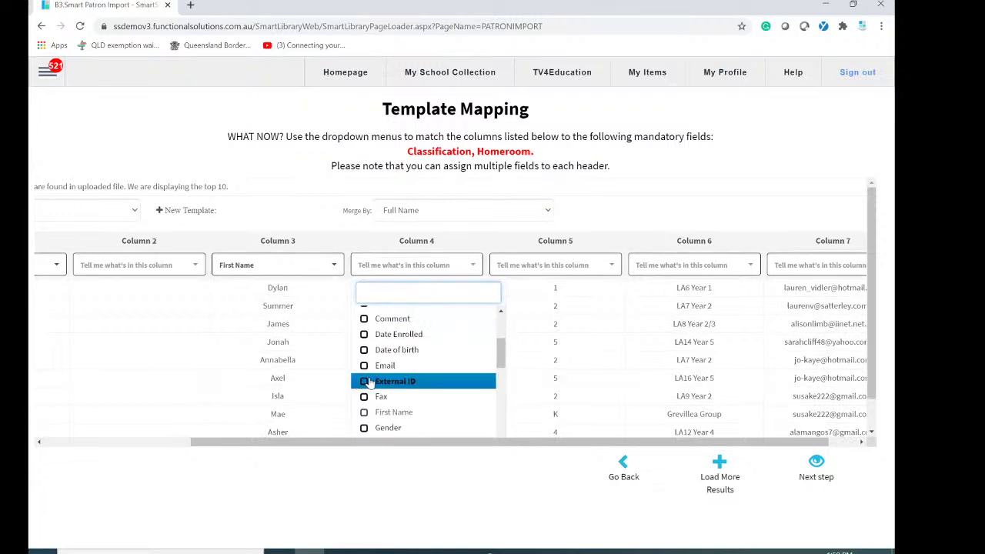
pyautogui.click(369, 383)
pyautogui.click(378, 248)
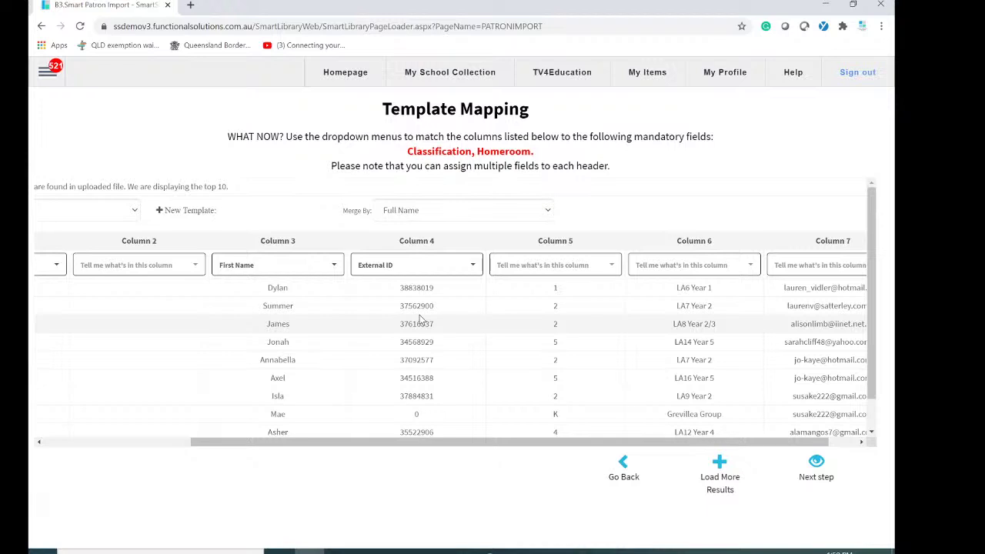
# Add Barcode to Column 4 and map Column 5 to Classification.
pyautogui.click(472, 268)
pyautogui.scroll(-3, 408, 385)
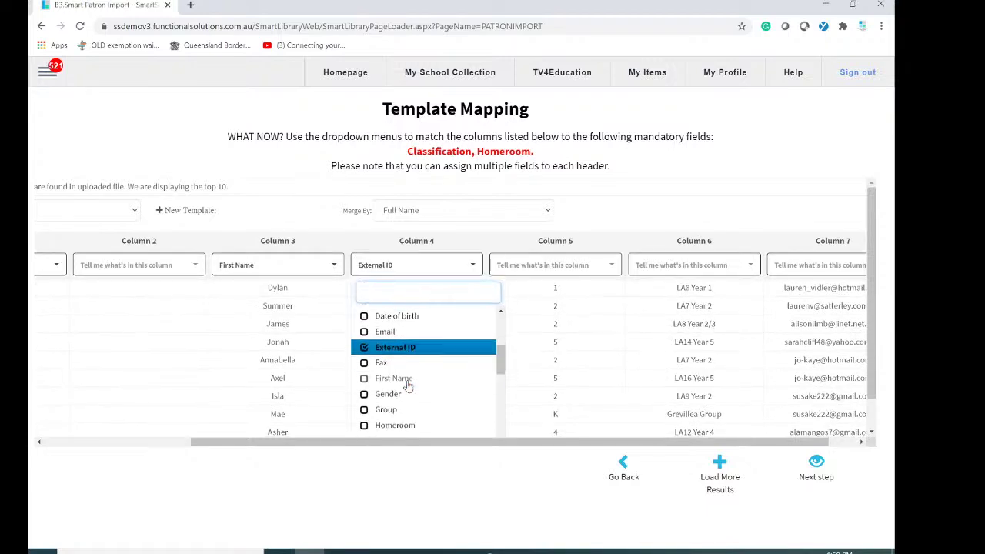
pyautogui.scroll(5, 409, 385)
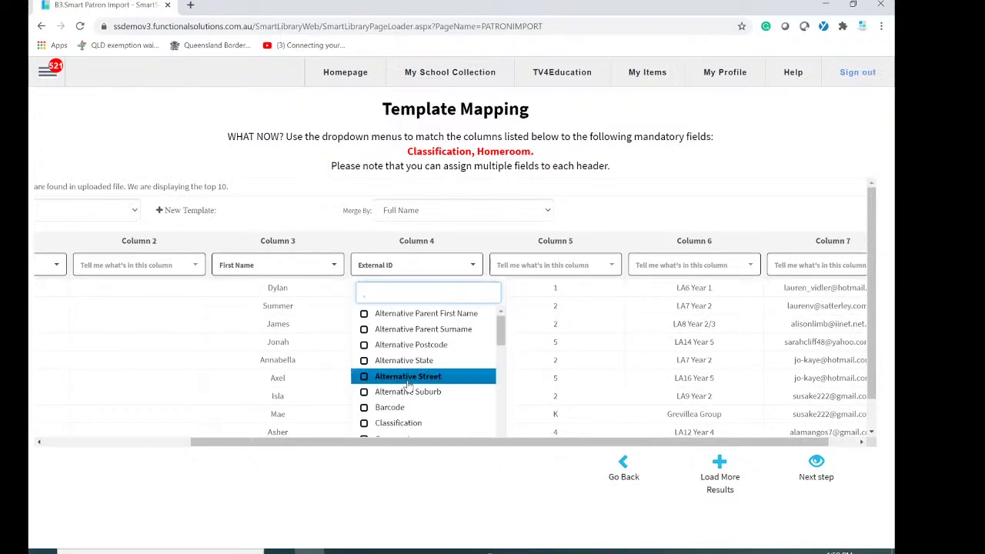
pyautogui.click(396, 407)
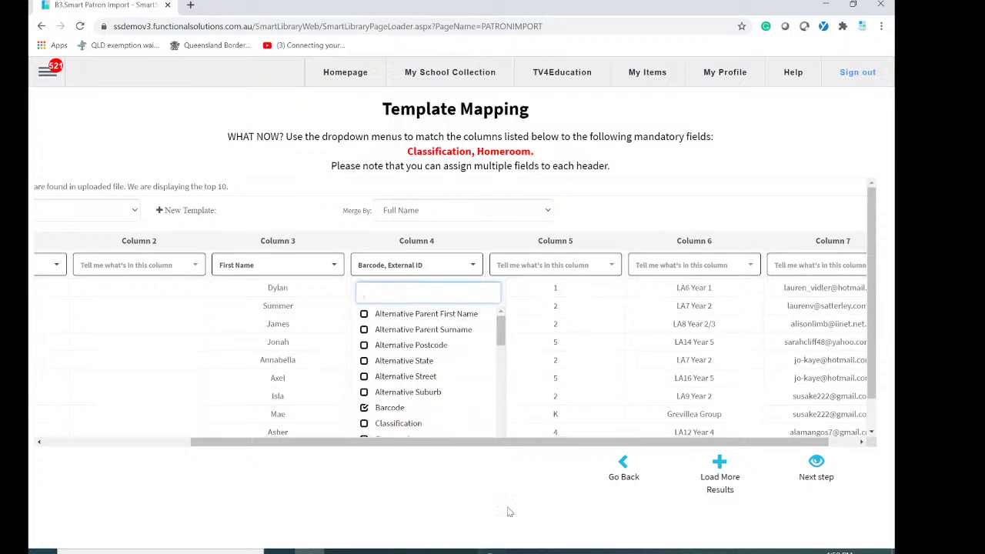
pyautogui.click(515, 494)
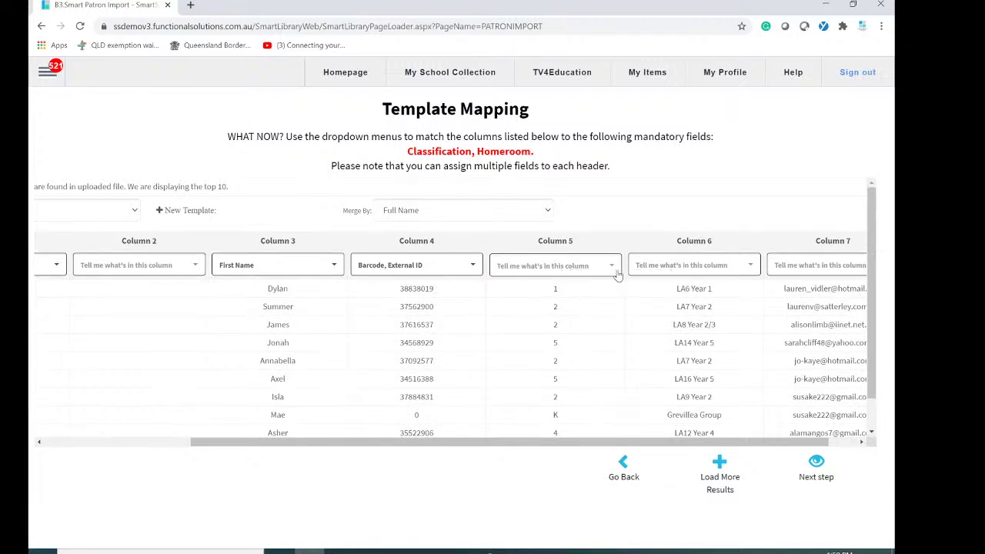
pyautogui.scroll(-2, 589, 371)
pyautogui.click(518, 371)
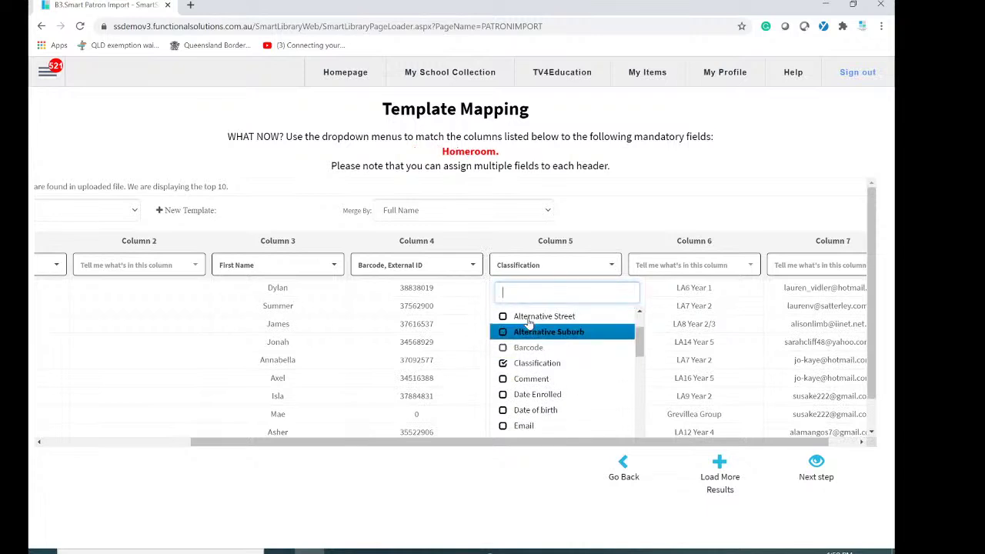
pyautogui.click(507, 485)
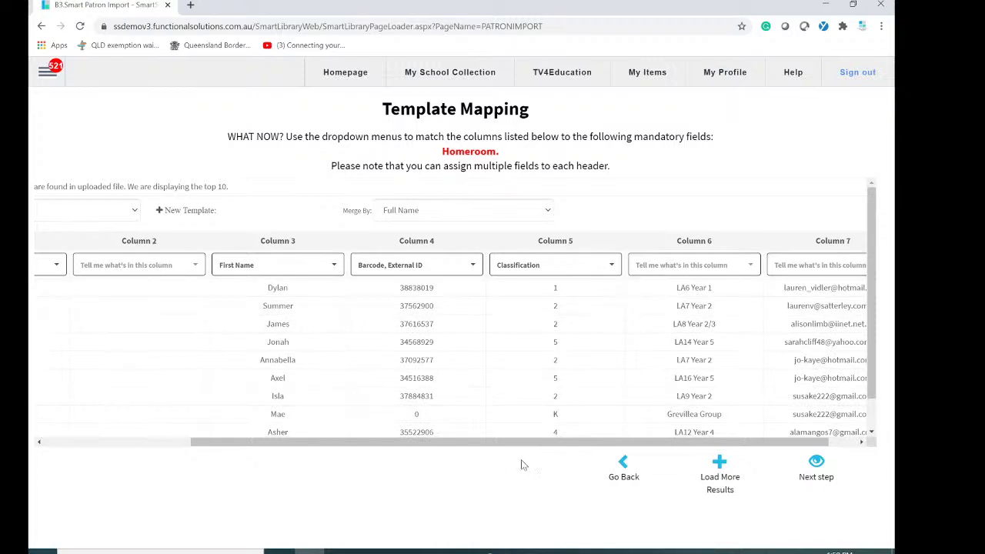
pyautogui.moveTo(539, 444); pyautogui.dragTo(663, 448)
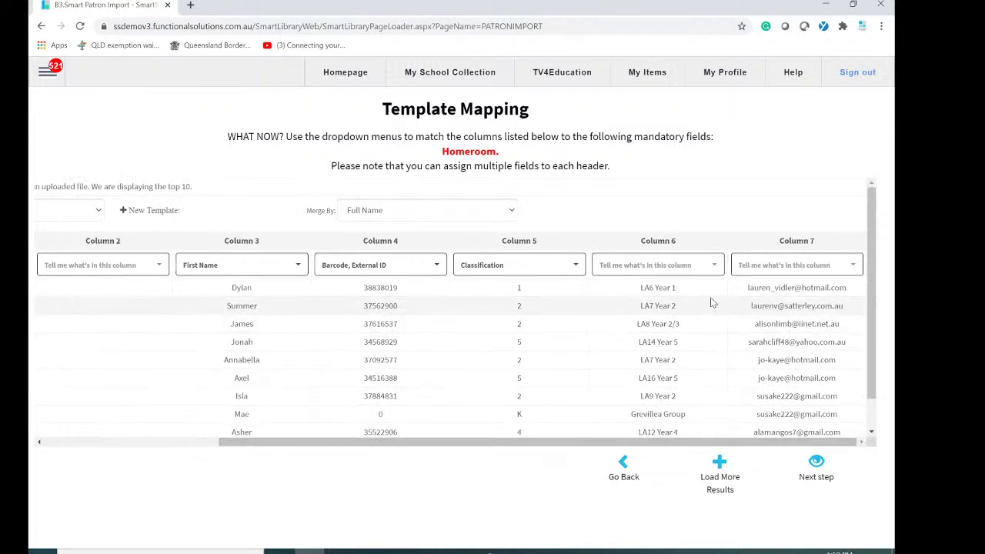
# Map Column 6 to Homeroom and Column 7 to Parent Email 1.
pyautogui.click(714, 265)
pyautogui.scroll(-4, 632, 406)
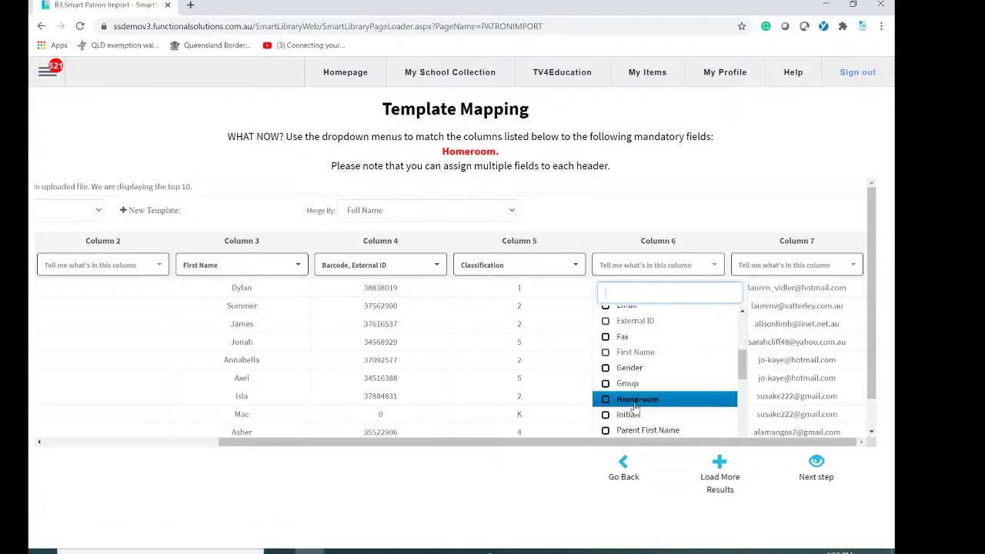
pyautogui.click(631, 400)
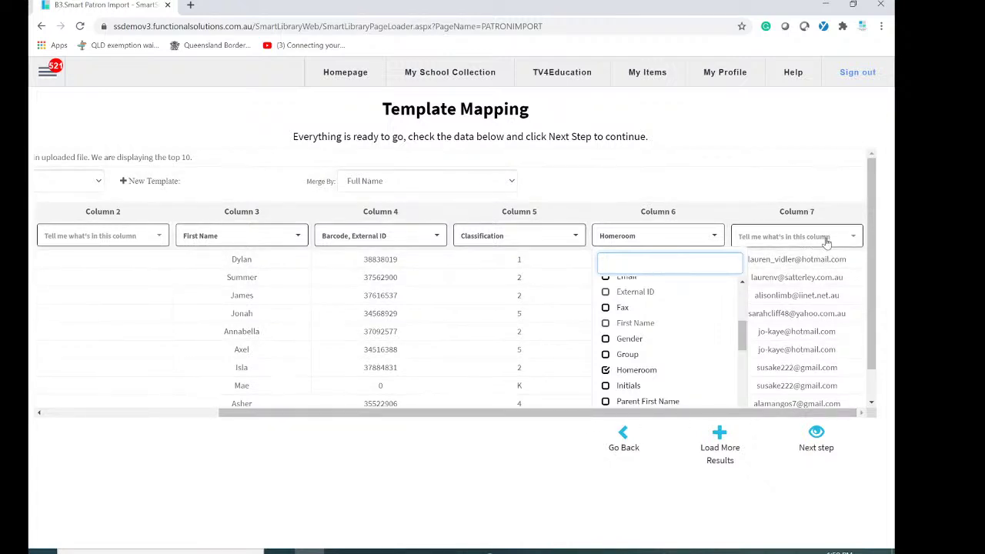
pyautogui.click(527, 472)
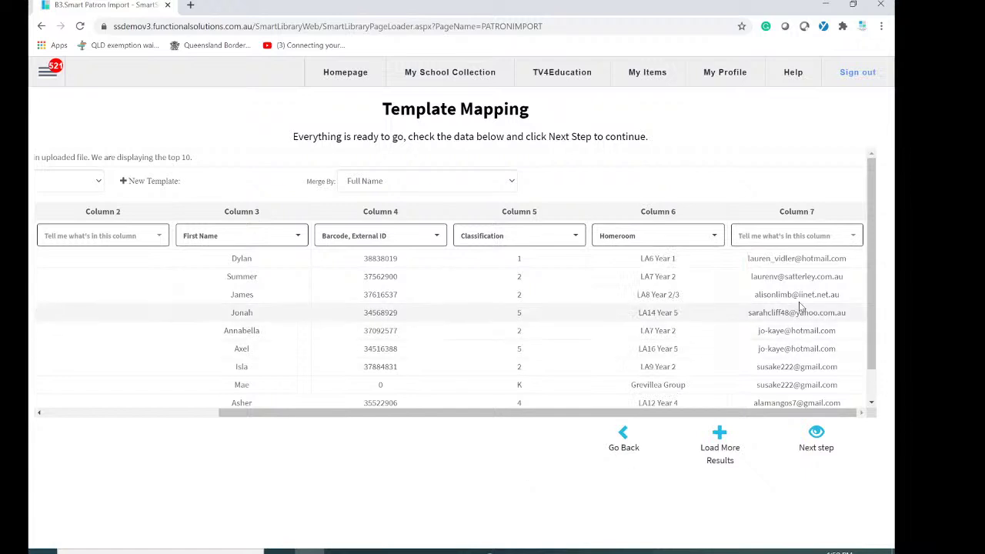
pyautogui.click(853, 241)
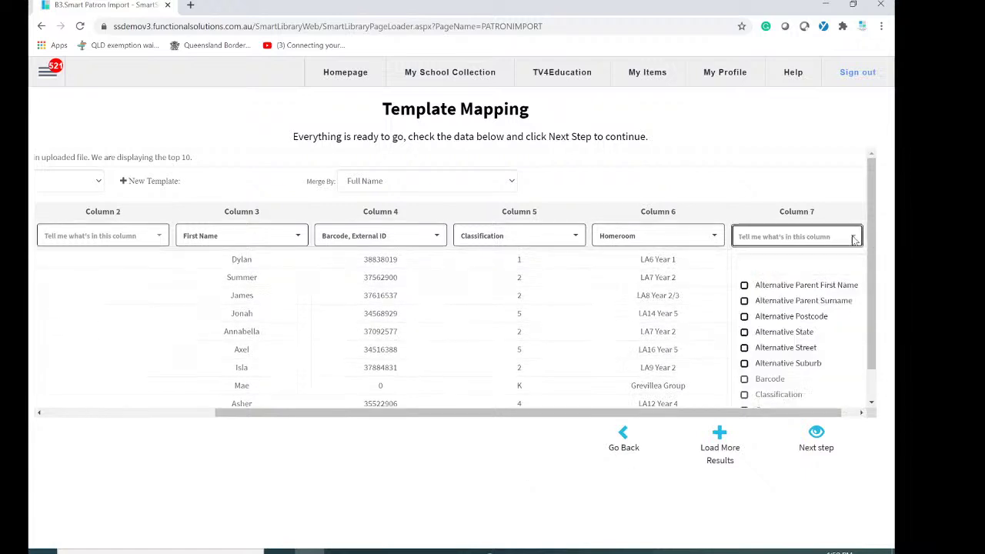
pyautogui.scroll(-1, 793, 346)
pyautogui.scroll(-3, 785, 343)
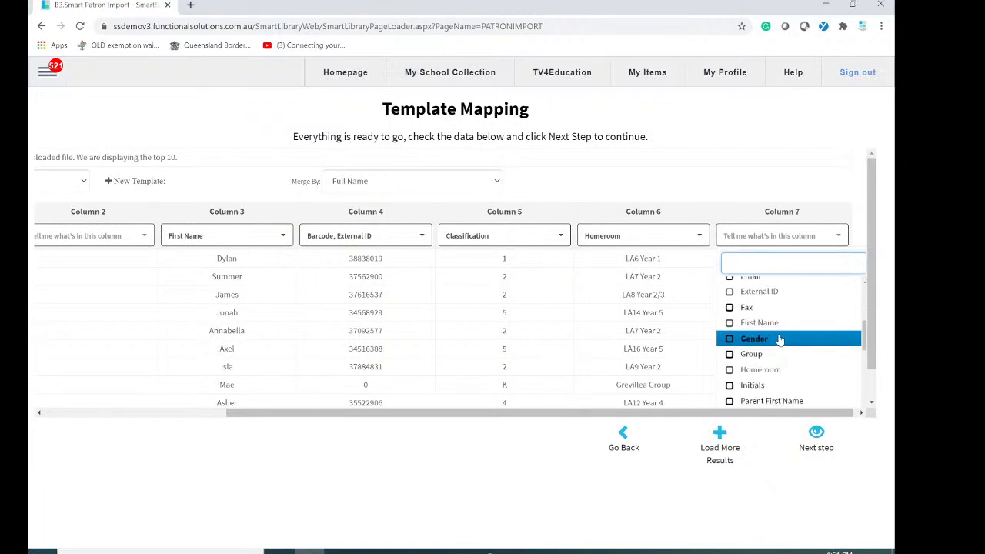
pyautogui.scroll(-2, 781, 347)
pyautogui.scroll(-1, 781, 350)
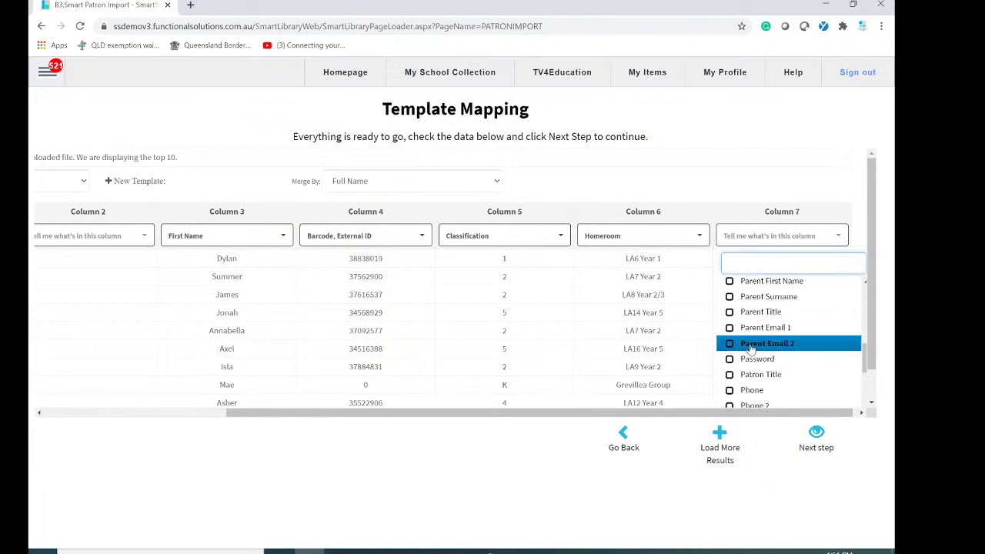
pyautogui.click(729, 331)
pyautogui.moveTo(454, 413); pyautogui.dragTo(687, 432)
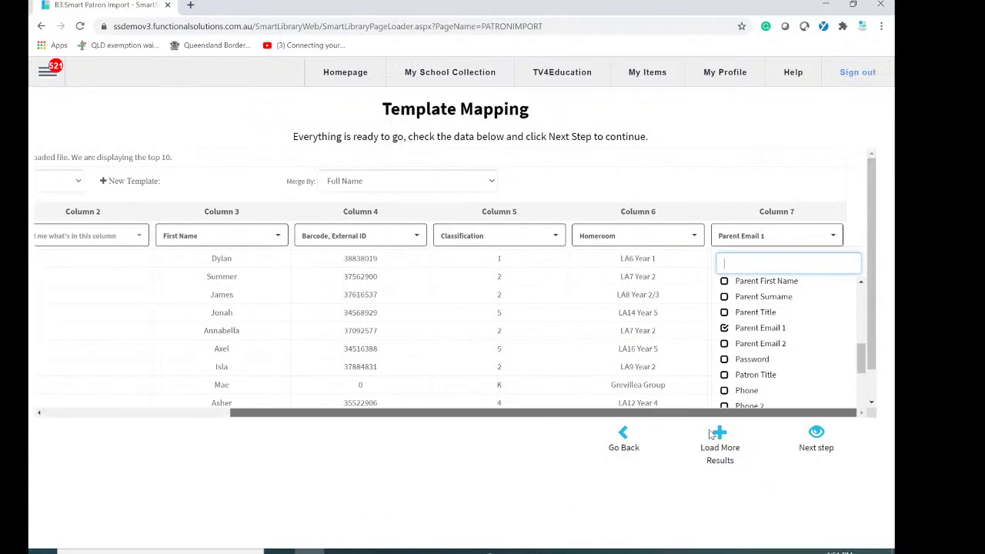
# Proceed past the unmapped Column 2 warning, review the previewed patrons, and perform the changes.
pyautogui.click(816, 435)
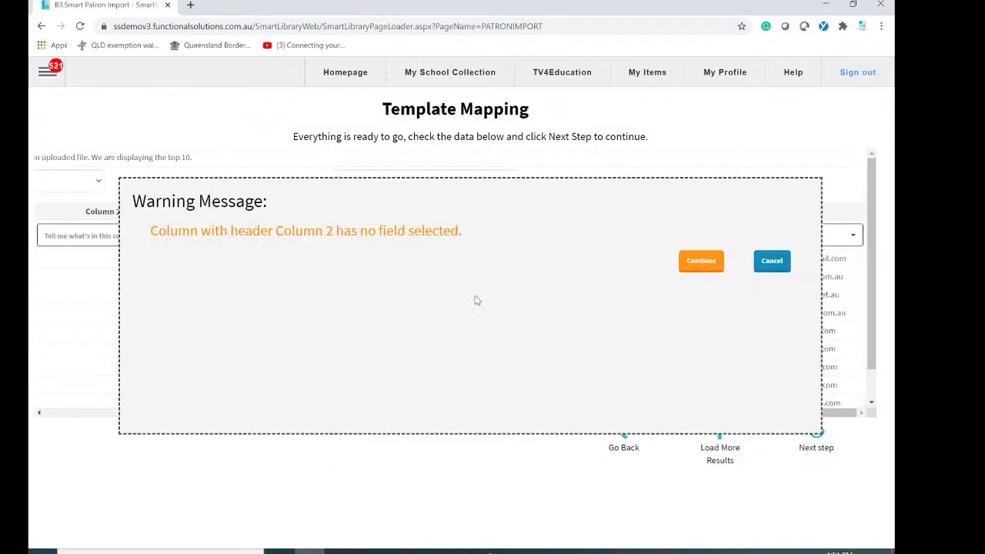
pyautogui.click(701, 262)
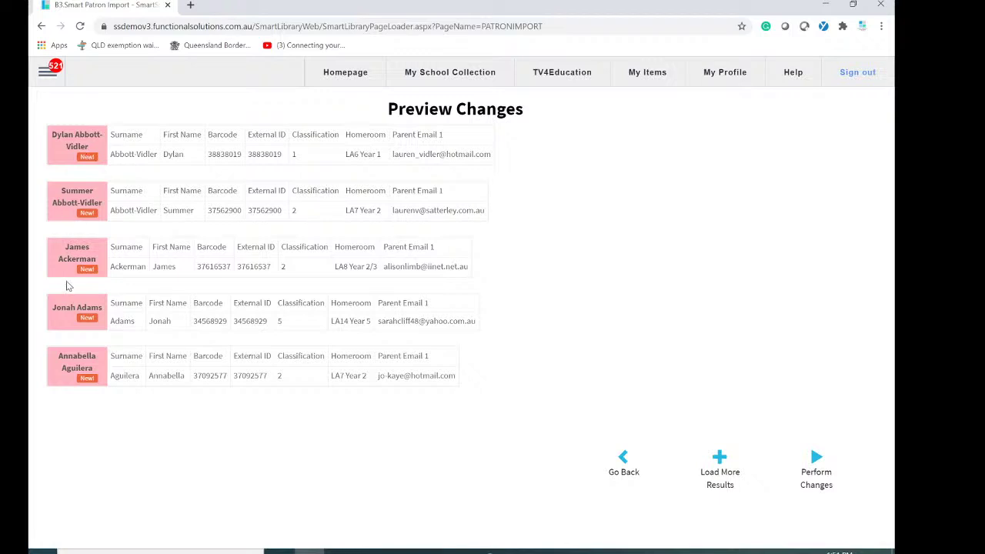
pyautogui.click(719, 464)
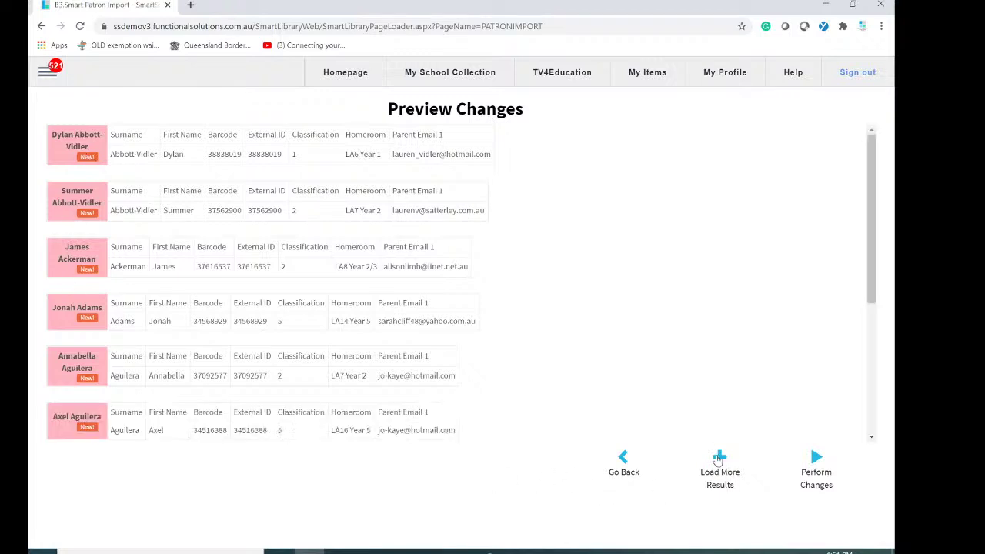
pyautogui.scroll(-3, 565, 369)
pyautogui.click(717, 471)
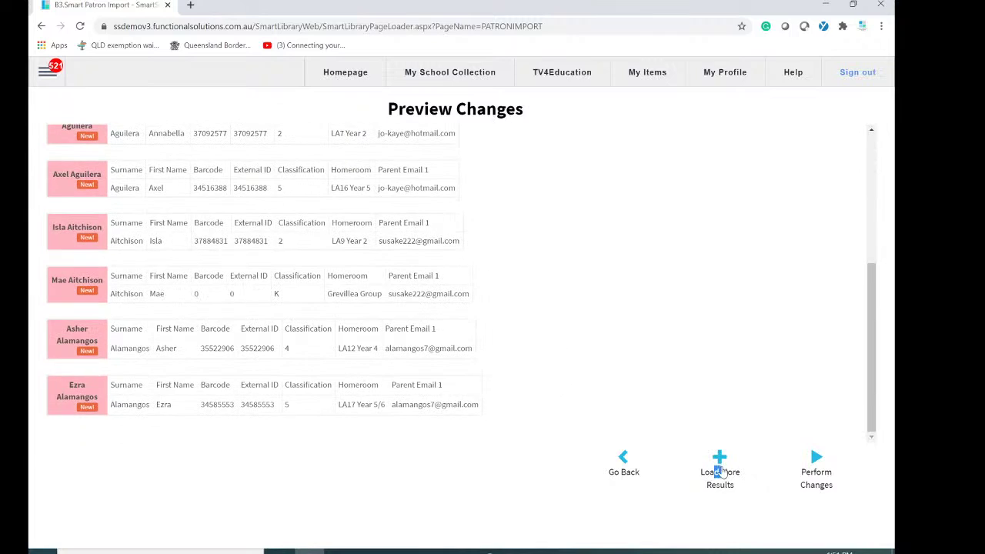
pyautogui.scroll(-4, 474, 328)
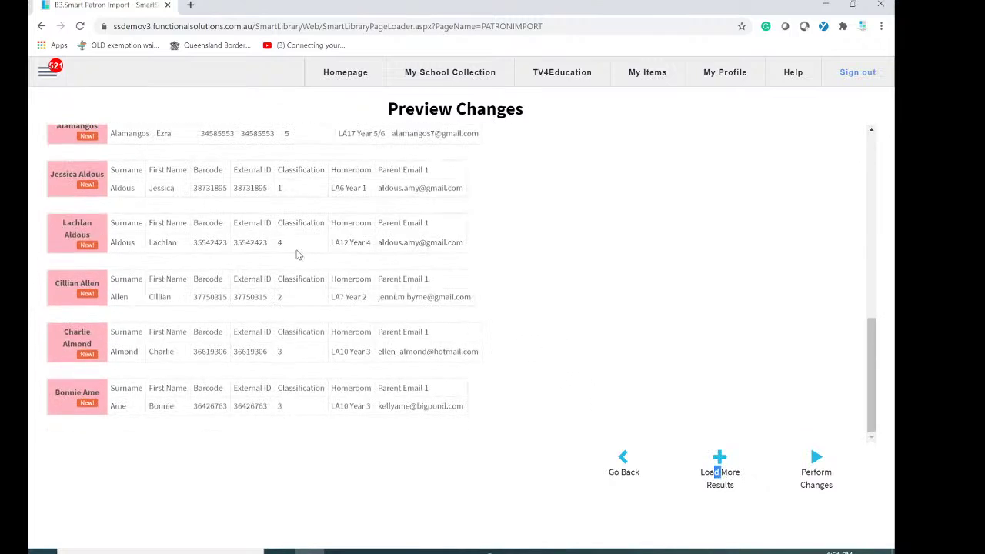
pyautogui.click(817, 460)
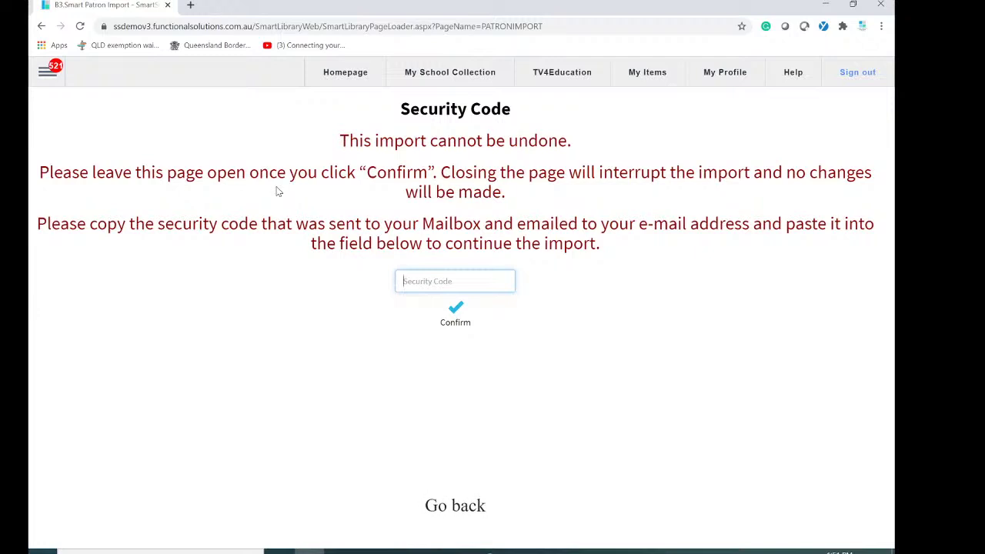
# Copy the library site's domain from the browser address bar.
pyautogui.click(47, 73)
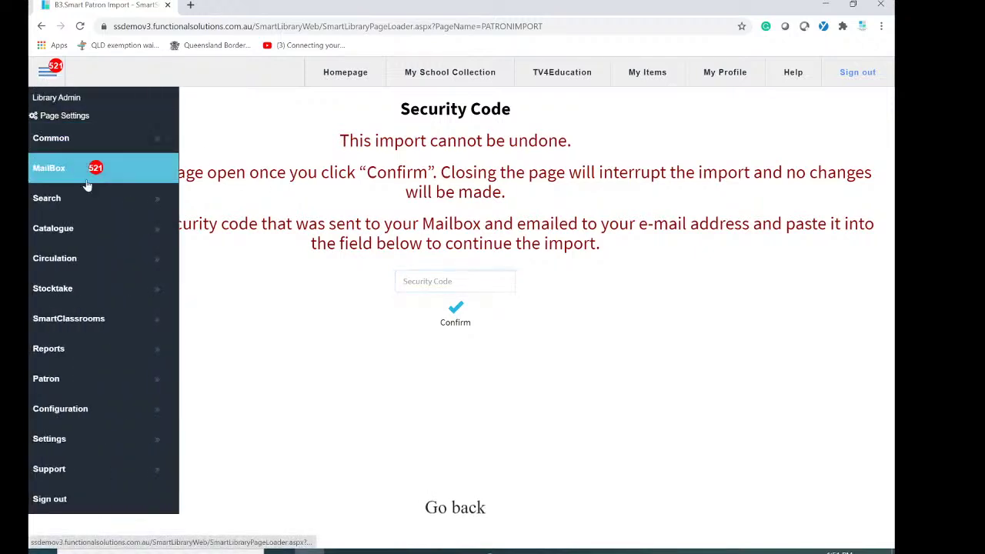
pyautogui.click(342, 288)
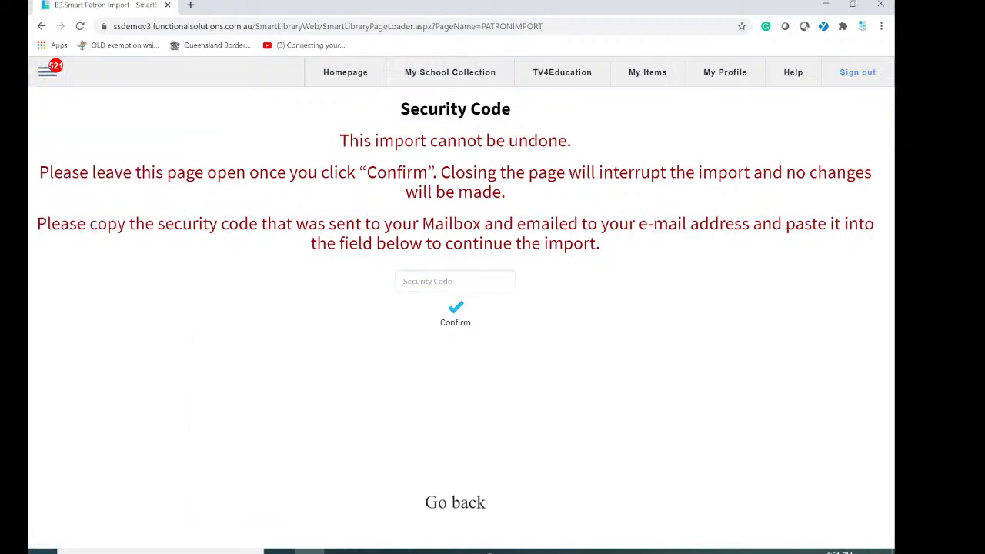
pyautogui.moveTo(253, 26); pyautogui.dragTo(100, 29)
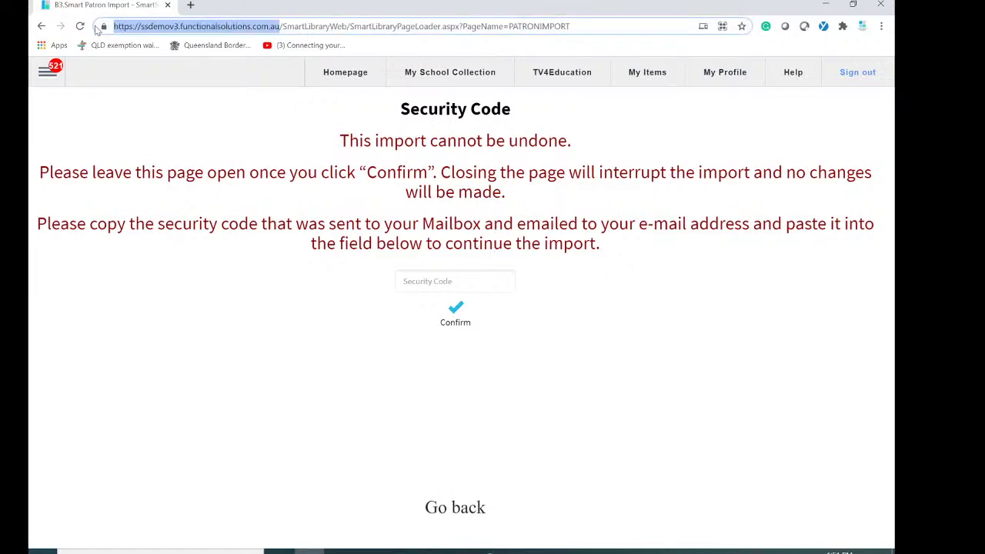
pyautogui.rightClick(204, 27)
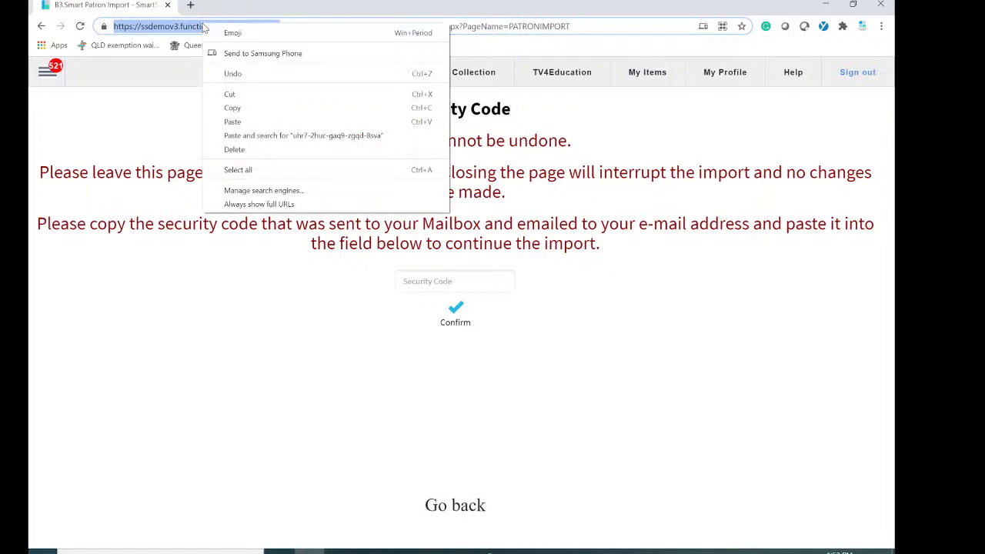
pyautogui.click(254, 110)
# Load the copied site address in a new browser tab.
pyautogui.click(190, 5)
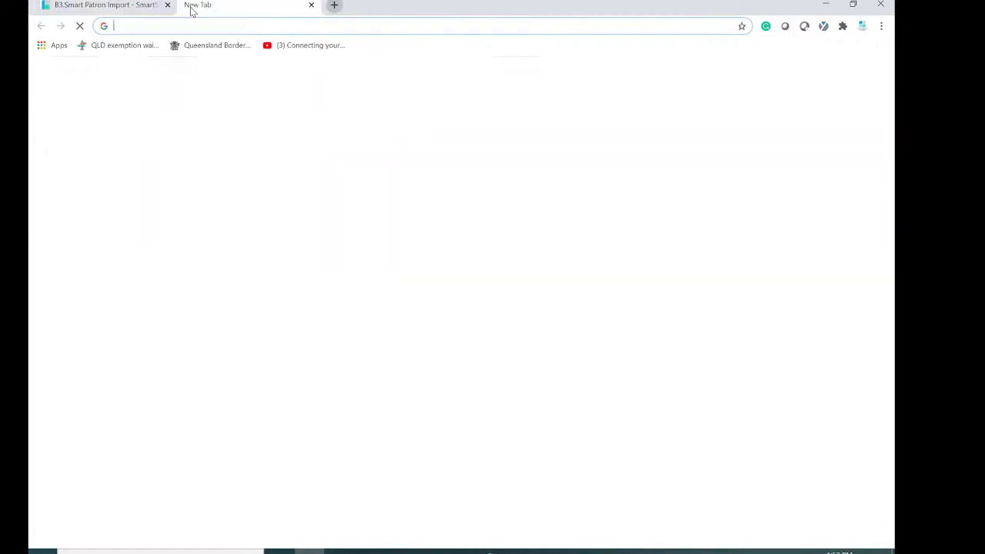
pyautogui.rightClick(233, 25)
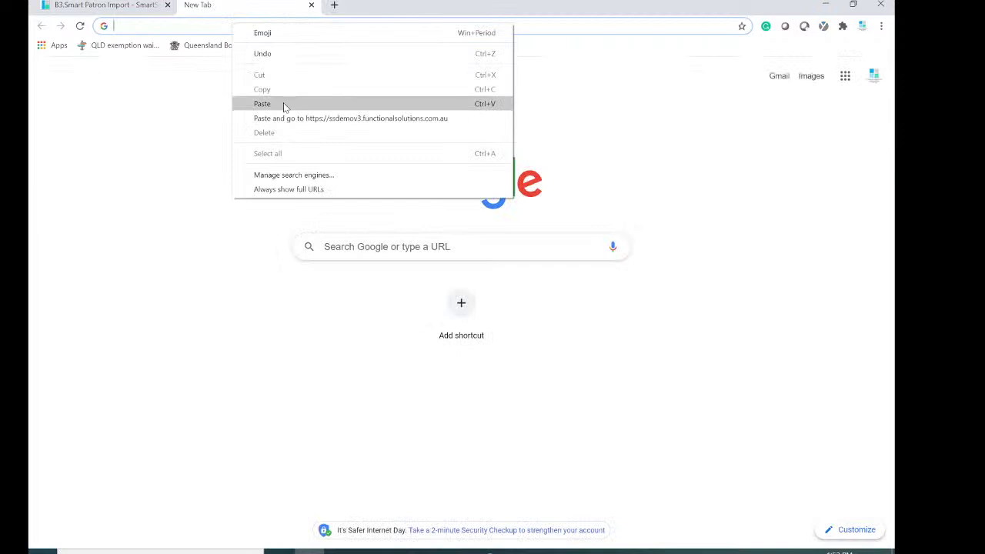
pyautogui.click(283, 105)
pyautogui.press('Return')
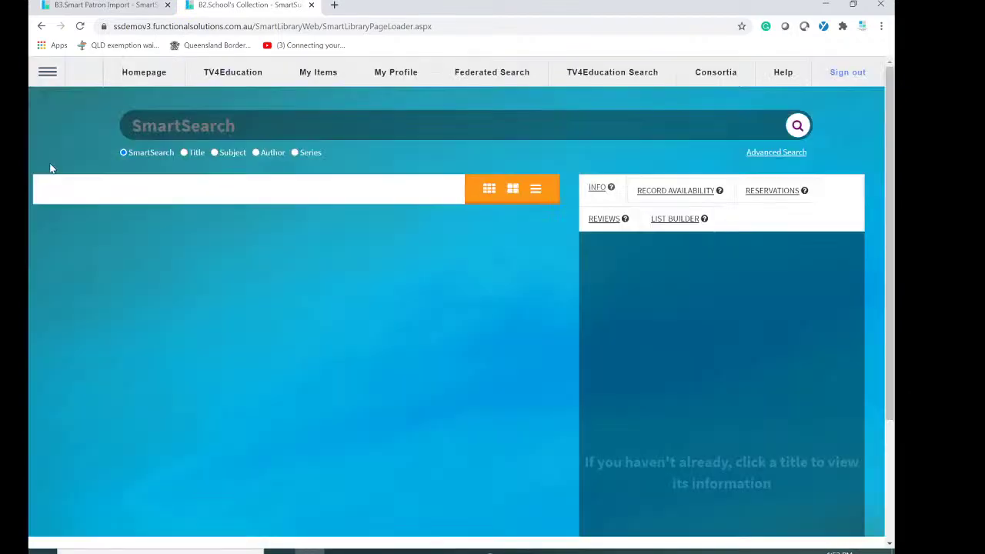
# Open the Patron Import Security Code message under MailBox > System and copy the code.
pyautogui.click(46, 75)
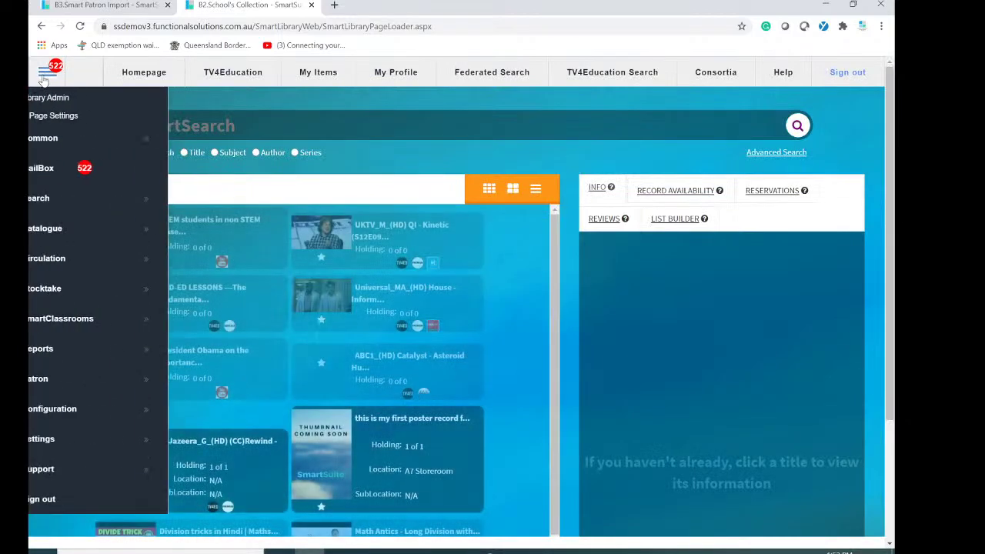
pyautogui.click(50, 171)
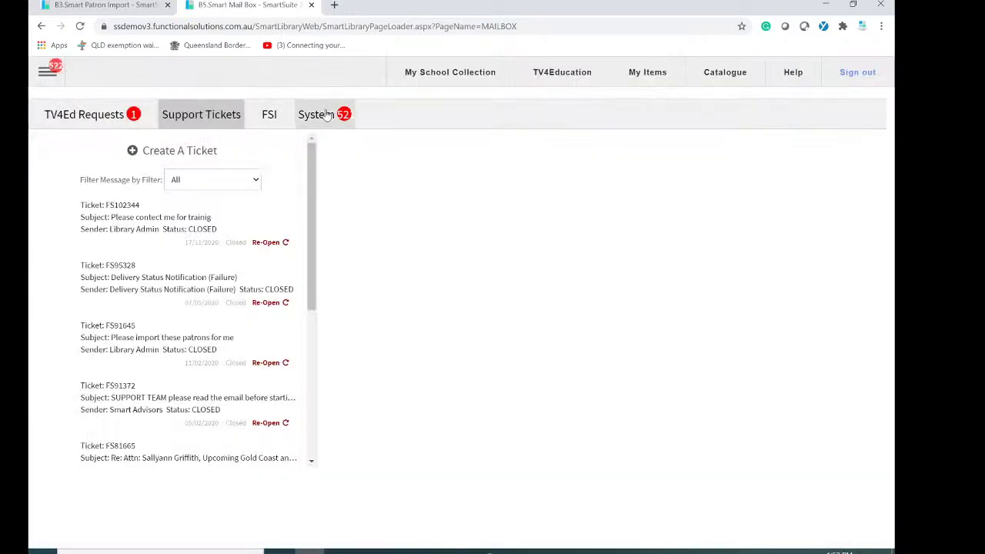
pyautogui.click(323, 114)
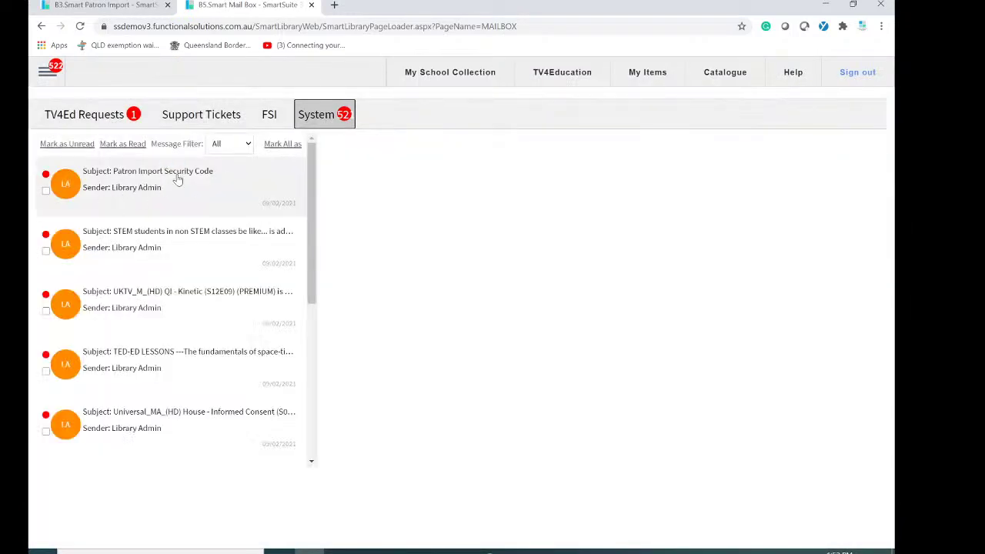
pyautogui.click(177, 175)
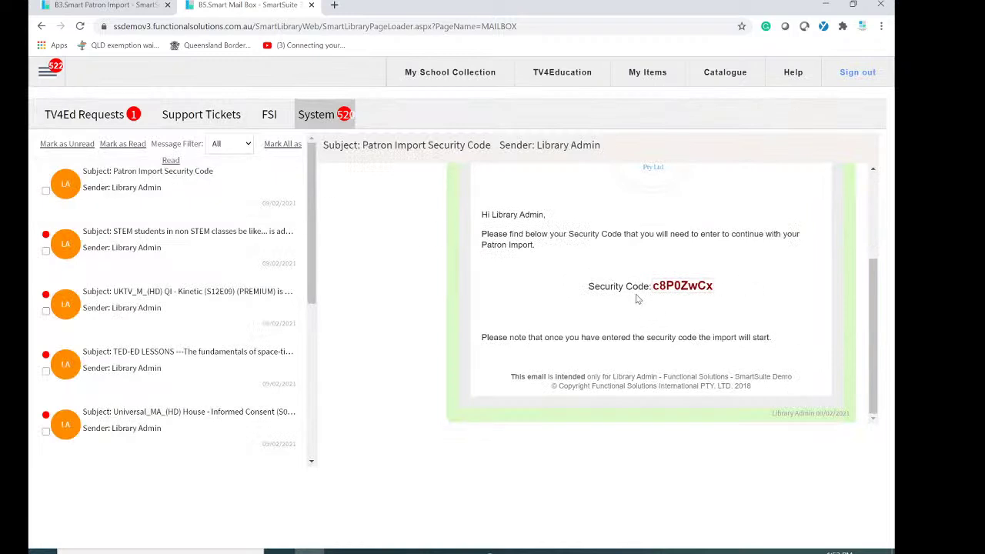
pyautogui.moveTo(652, 286); pyautogui.dragTo(730, 285)
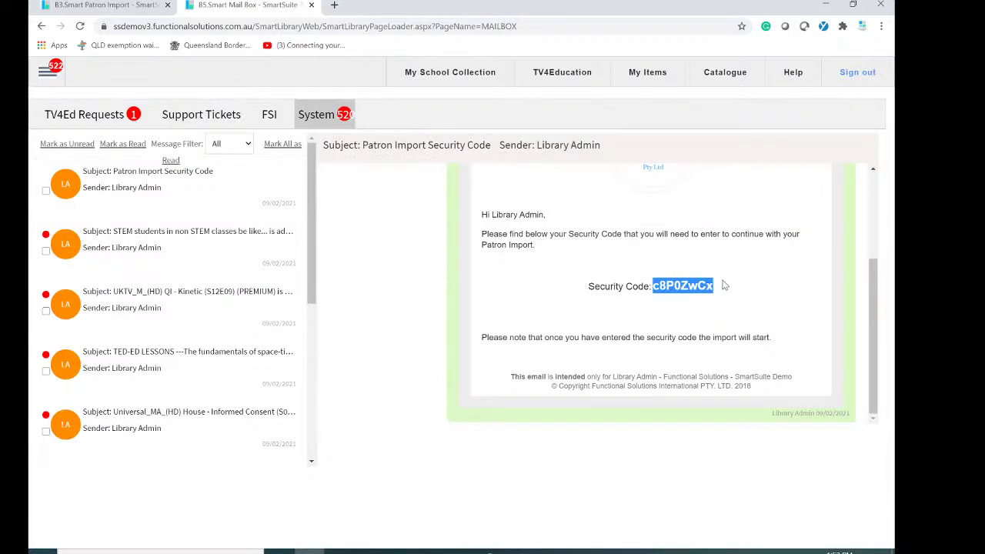
pyautogui.rightClick(680, 288)
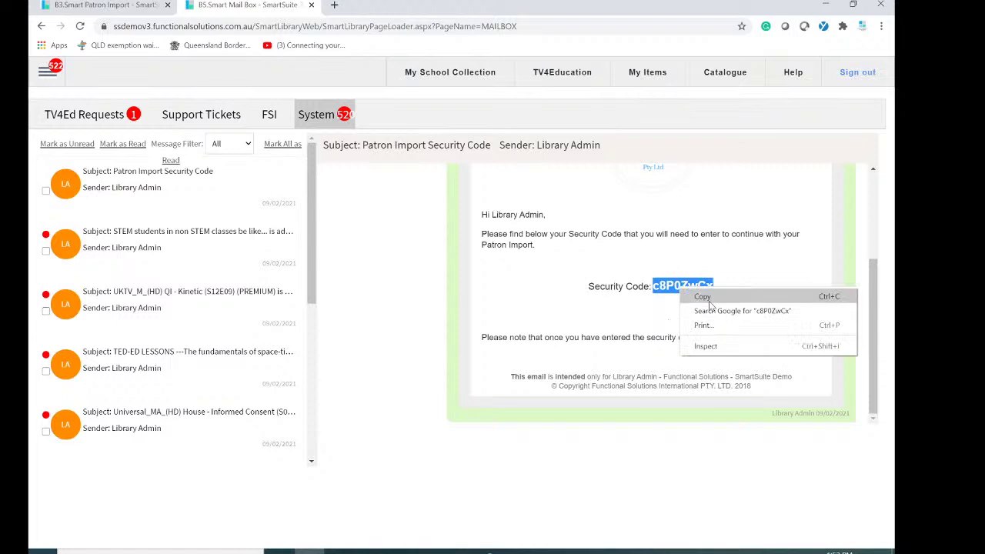
pyautogui.click(703, 297)
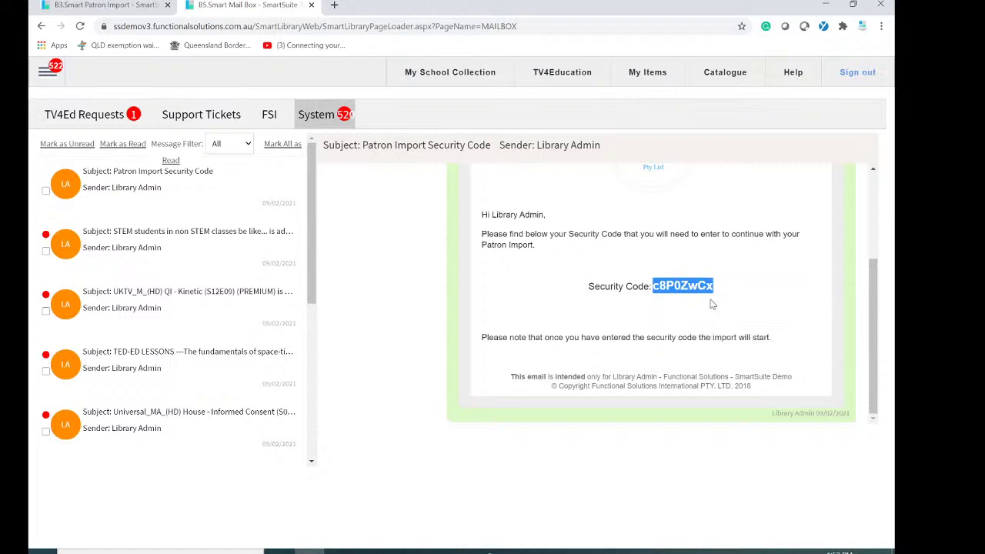
# Paste the security code on the import tab, confirm, and accept that it cannot be undone.
pyautogui.click(108, 6)
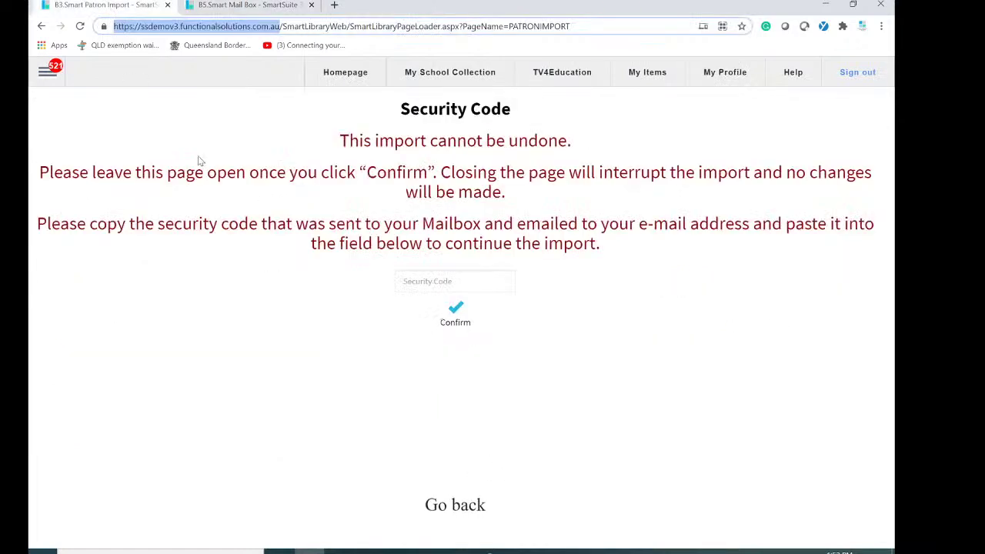
pyautogui.rightClick(468, 281)
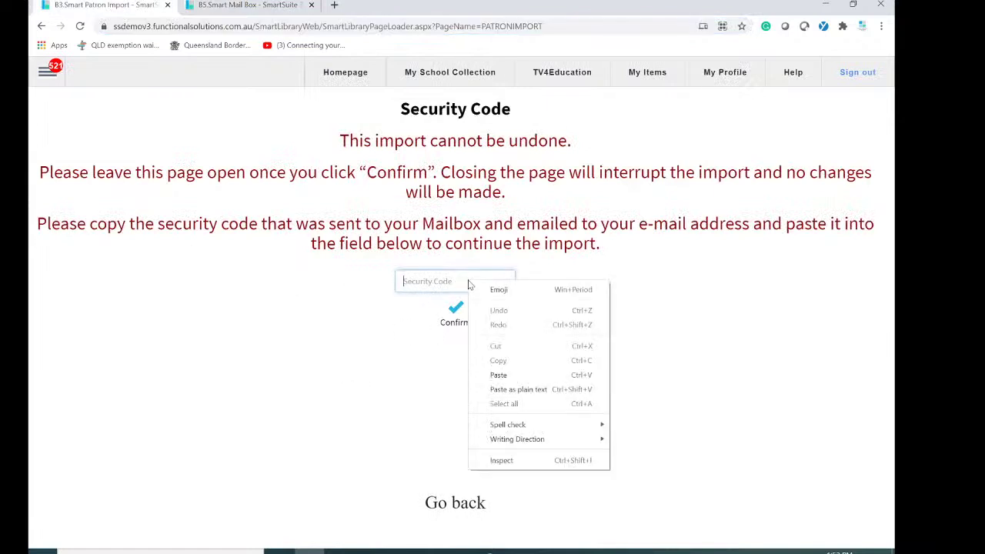
pyautogui.click(499, 375)
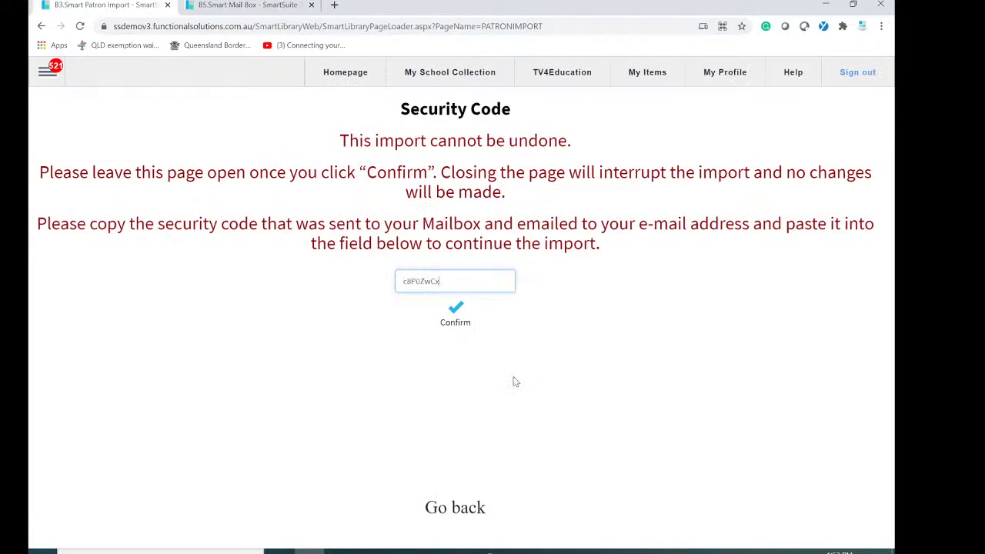
pyautogui.click(460, 313)
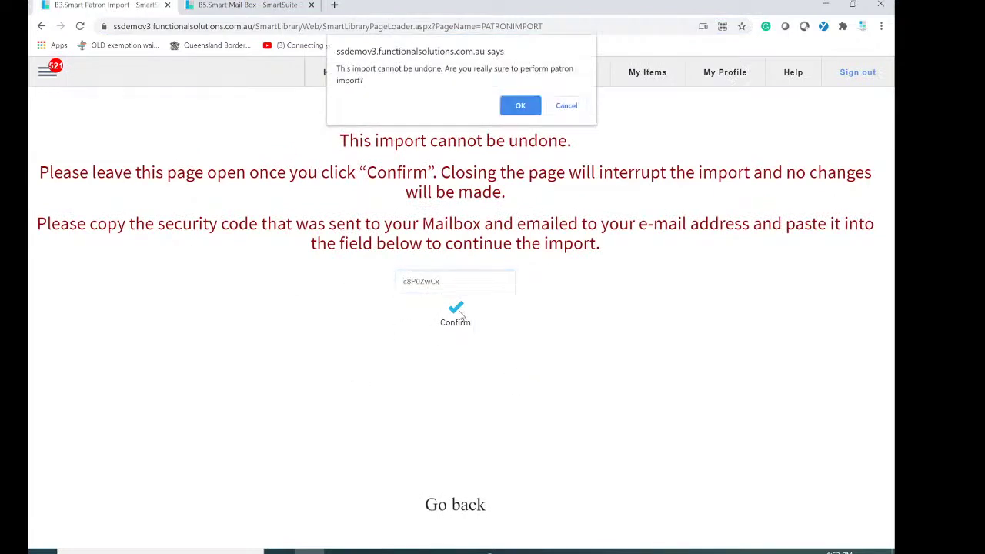
pyautogui.click(520, 107)
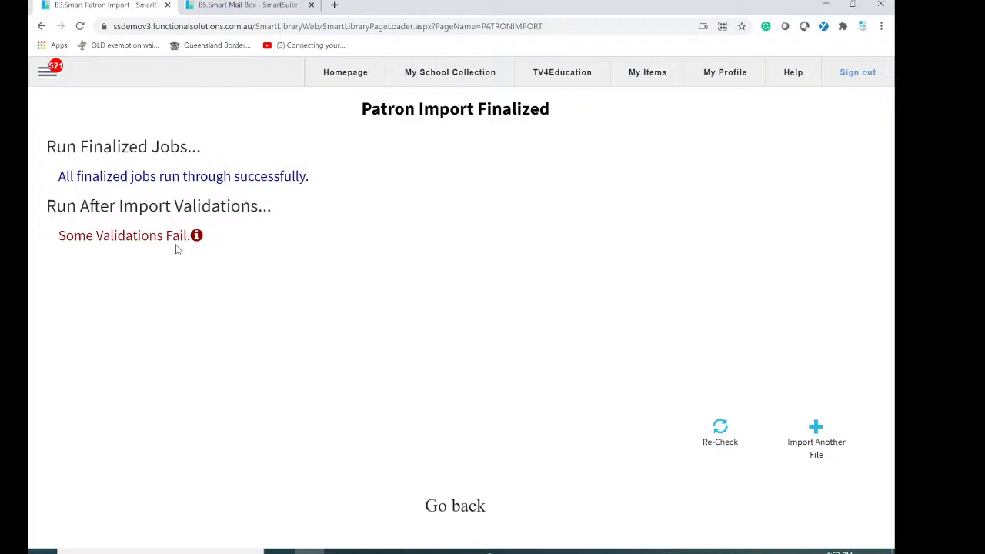
# Check the blank-barcode validation failures, then go to Patron > Patron Management.
pyautogui.click(197, 236)
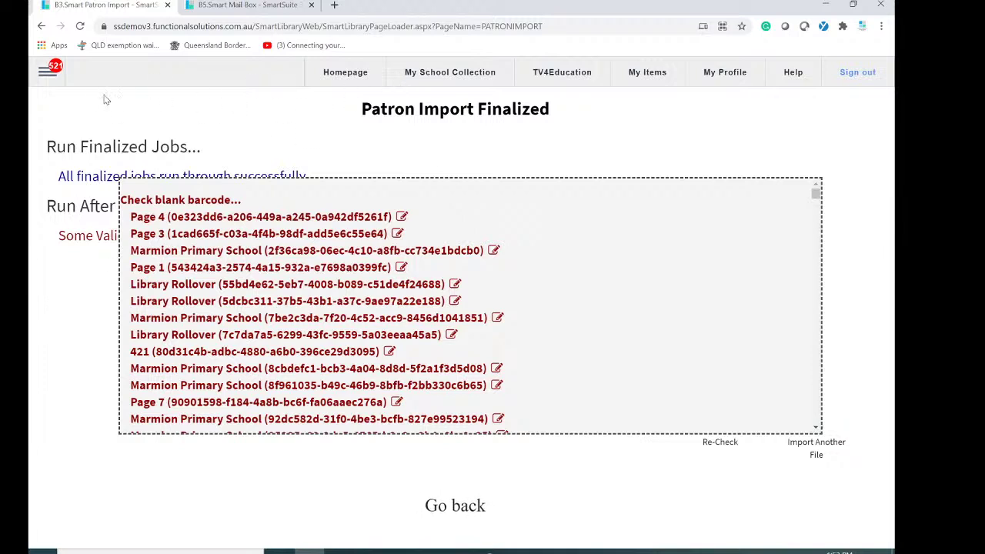
pyautogui.click(50, 77)
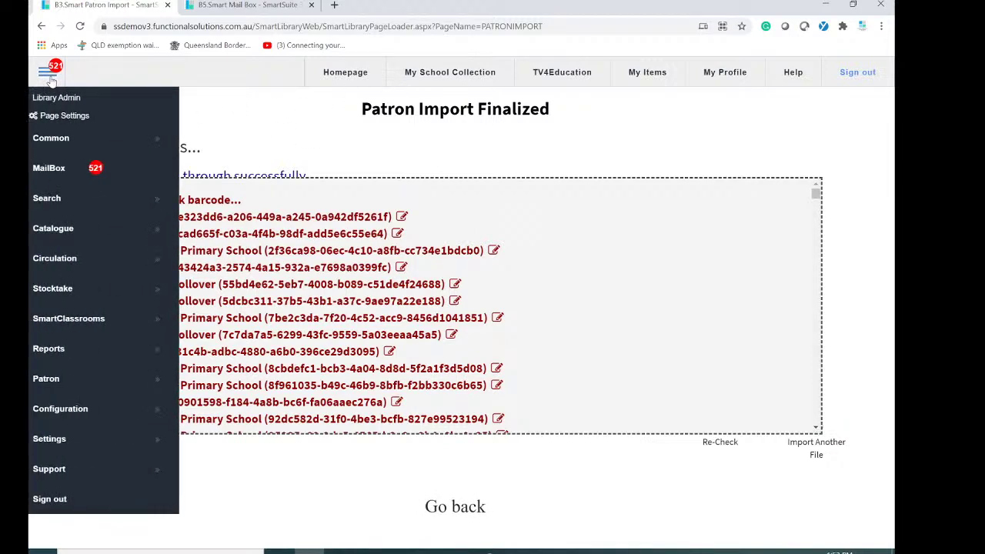
pyautogui.click(96, 385)
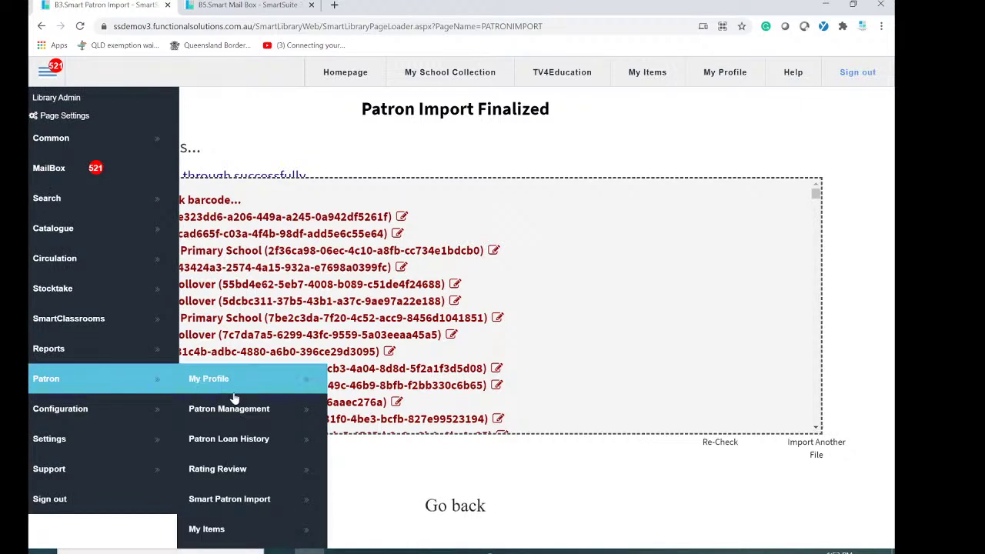
pyautogui.click(54, 265)
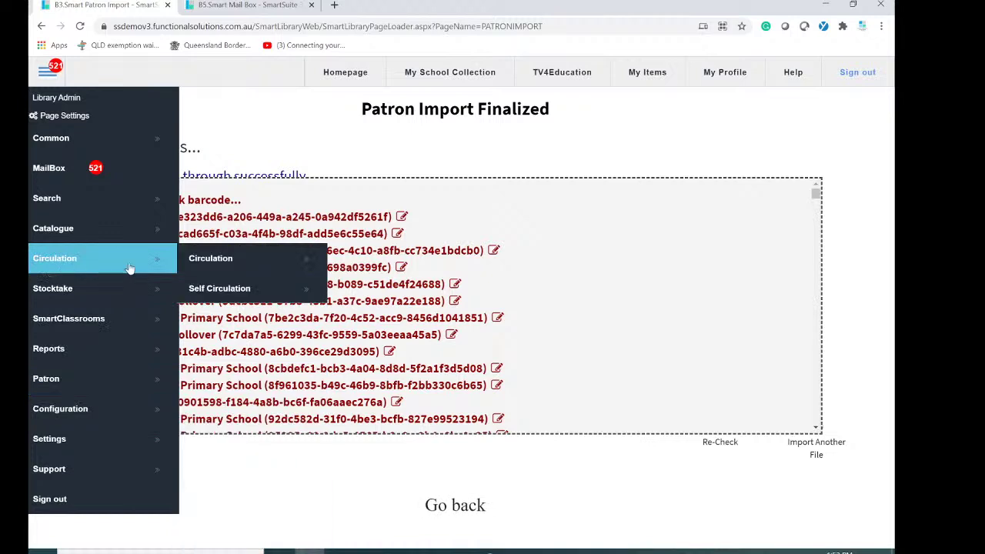
pyautogui.click(67, 385)
pyautogui.click(270, 412)
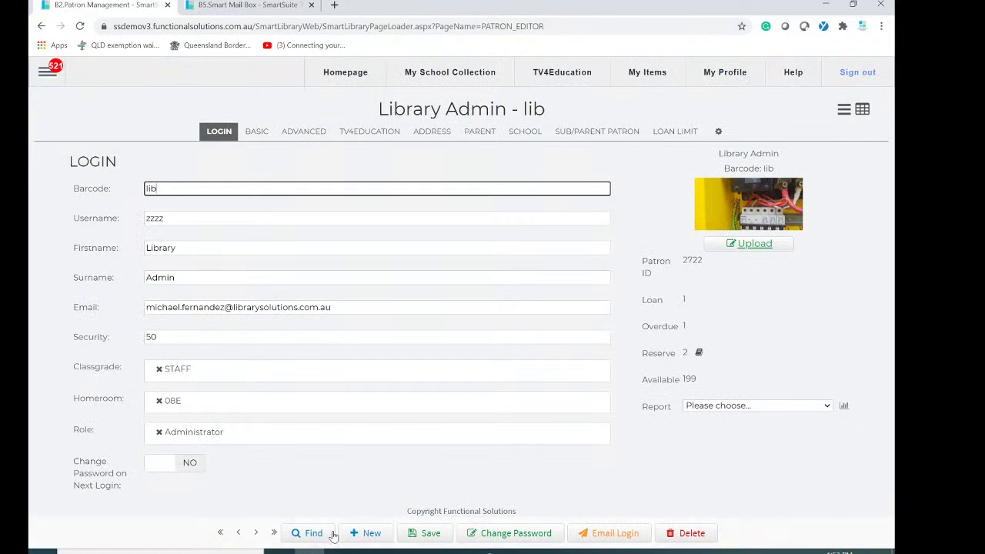
# Search all fields for the student's surname and open the imported classgrade 1 patron record.
pyautogui.click(312, 534)
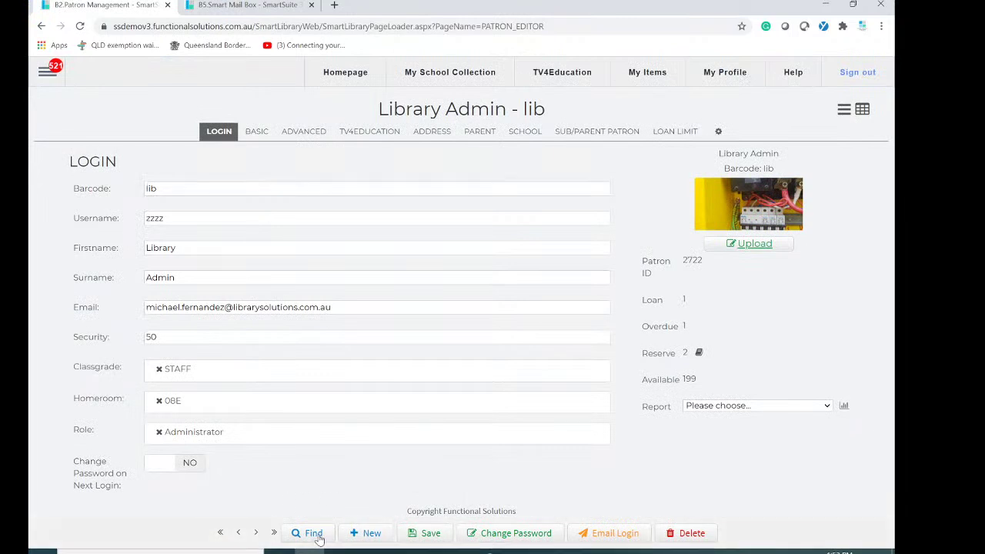
pyautogui.write('s')
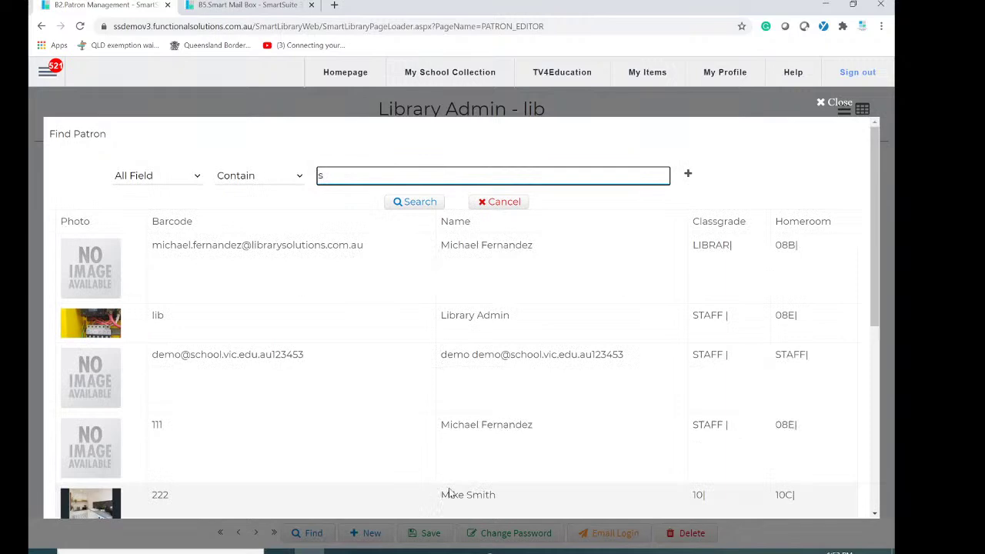
pyautogui.scroll(-5, 462, 461)
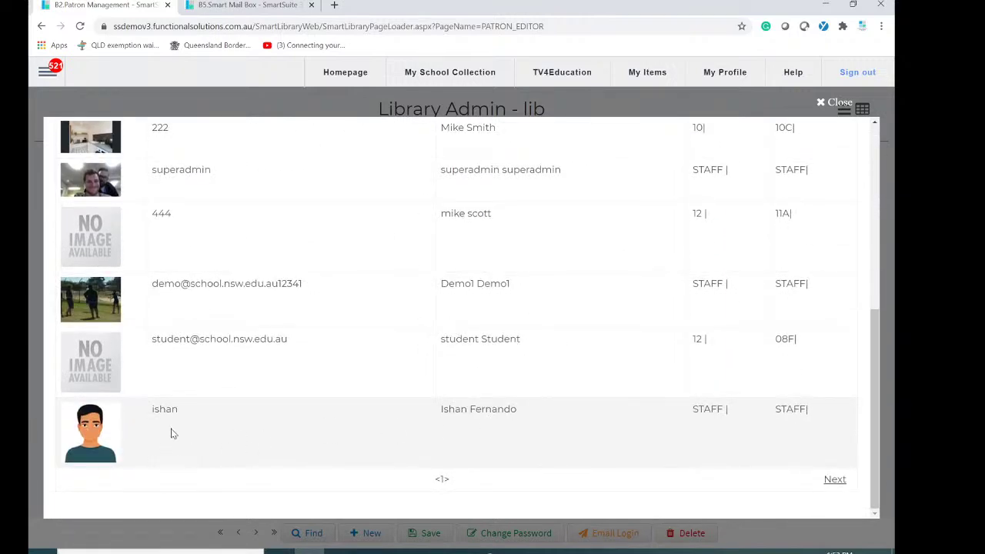
pyautogui.scroll(2, 227, 391)
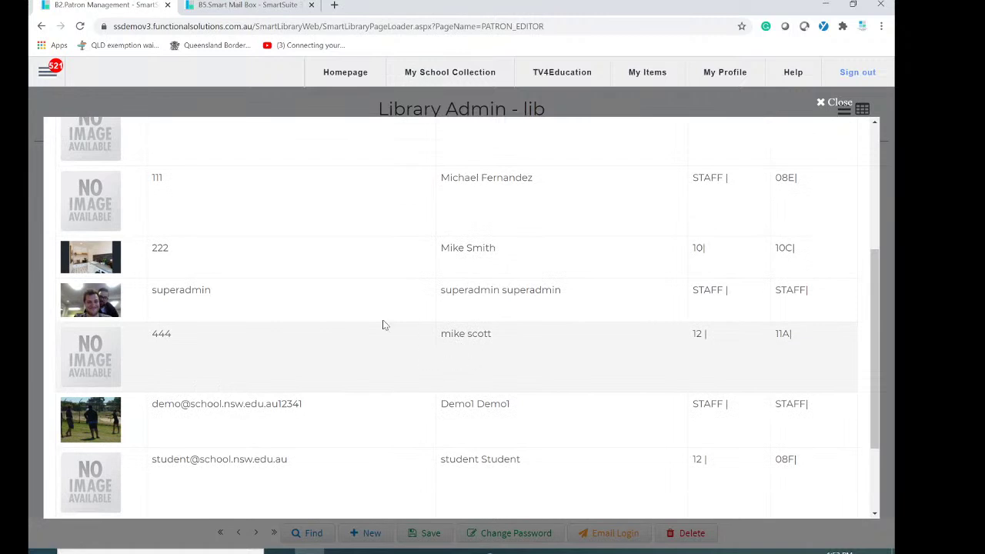
pyautogui.scroll(4, 371, 244)
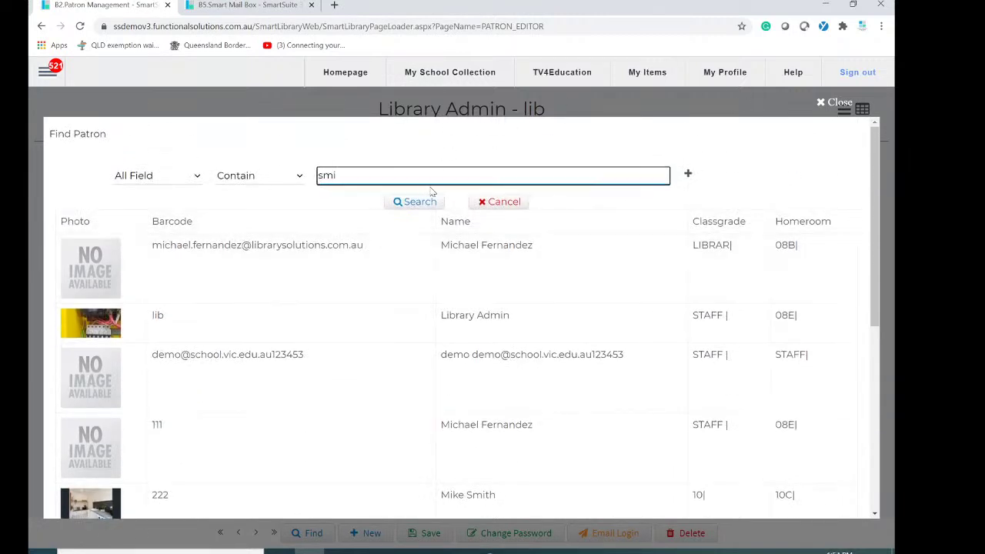
pyautogui.scroll(-5, 408, 320)
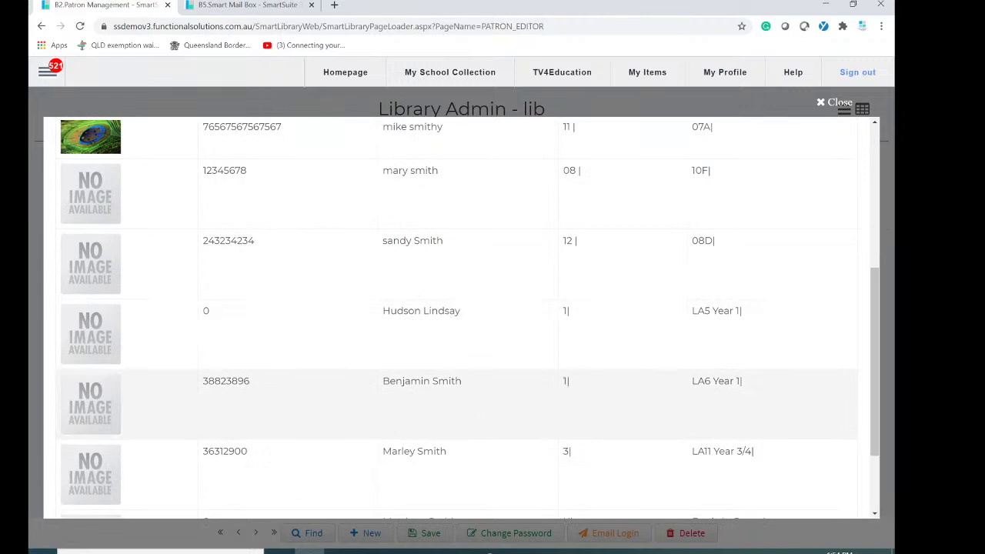
pyautogui.click(141, 377)
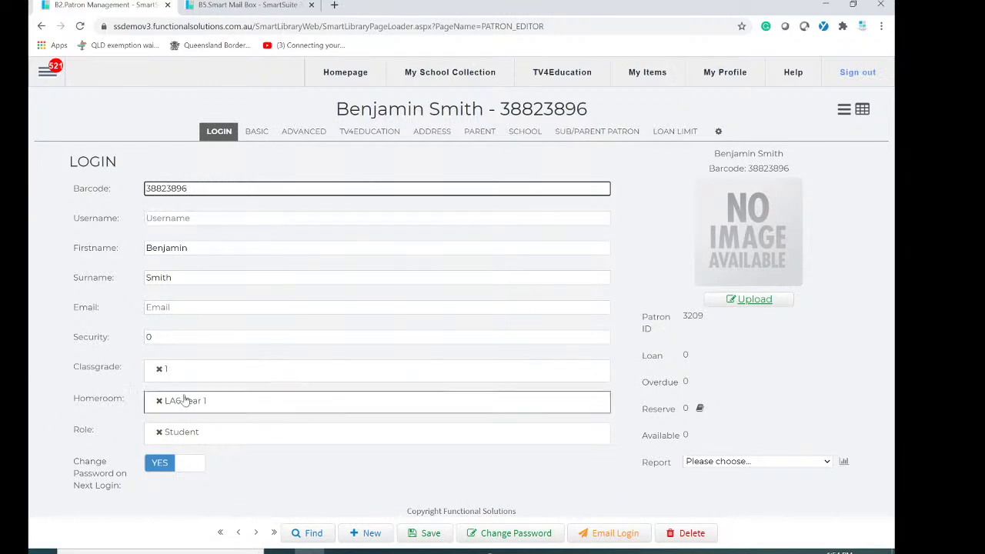
# Open the Authority Editor's Classgrade list and edit classgrade 1.
pyautogui.click(45, 74)
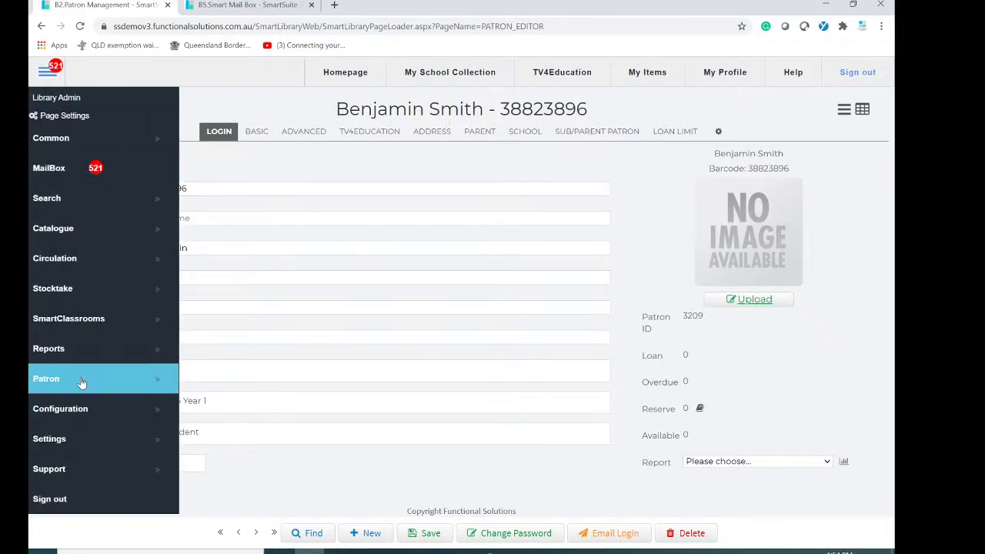
pyautogui.click(127, 416)
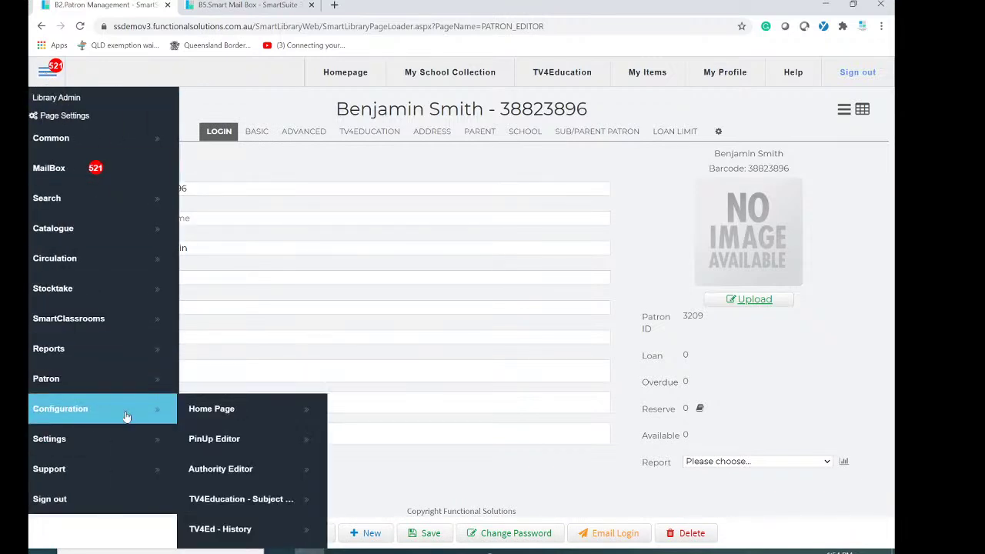
pyautogui.click(235, 469)
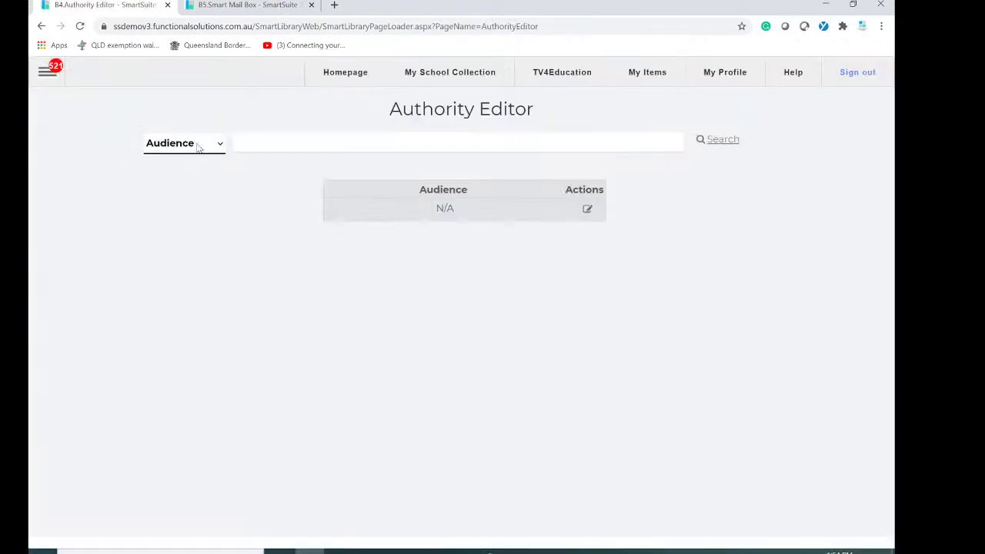
pyautogui.click(198, 147)
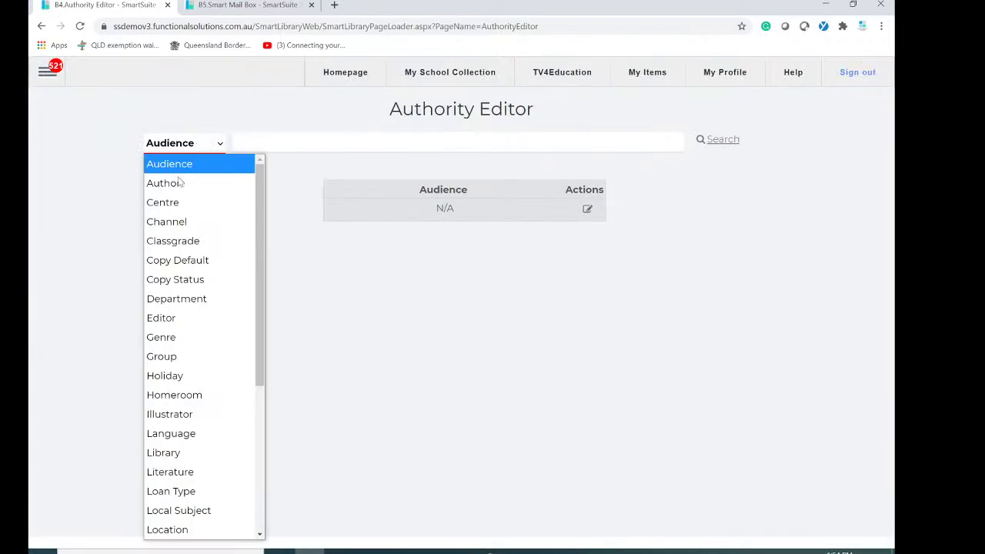
pyautogui.click(191, 240)
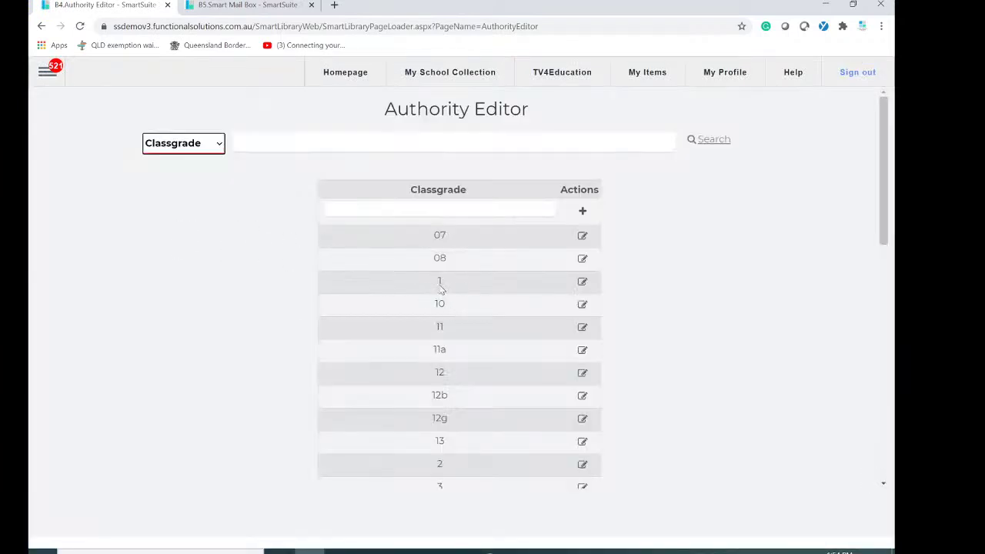
pyautogui.click(582, 282)
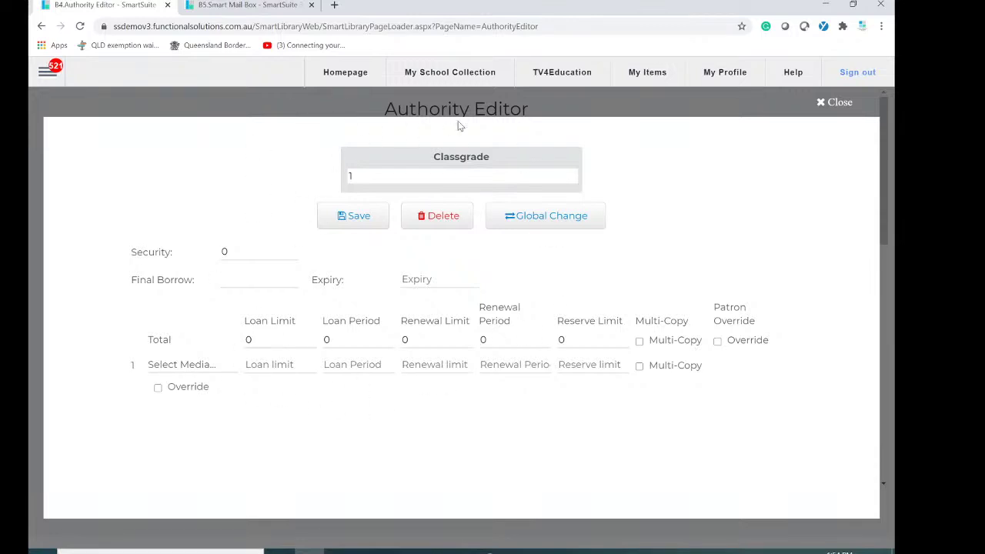
# Set classgrade 1 security to 1, final borrow date 12/12/2021 and expiry 12/12/2080.
pyautogui.click(158, 254)
pyautogui.write('1')
pyautogui.click(231, 281)
pyautogui.write('12/1')
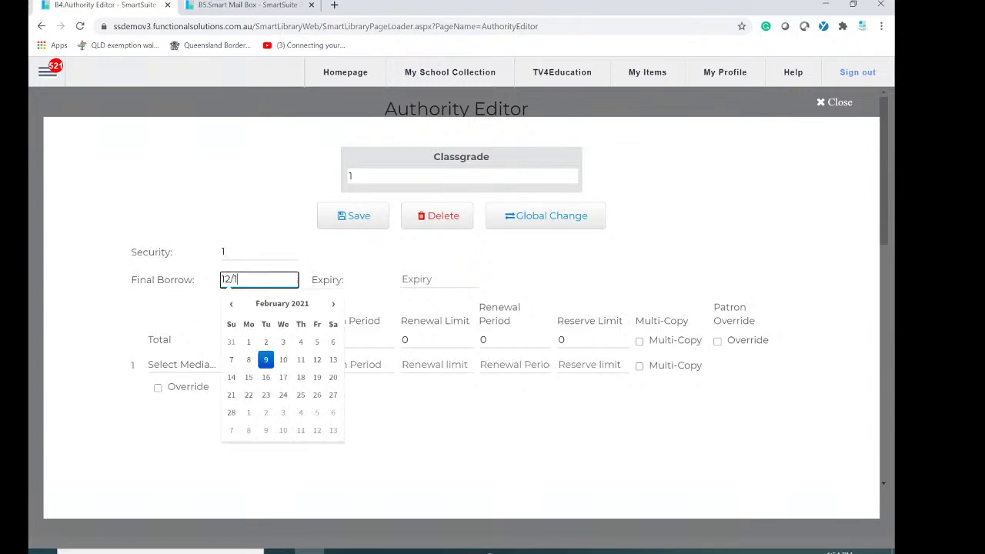
pyautogui.write('2/2021')
pyautogui.click(452, 279)
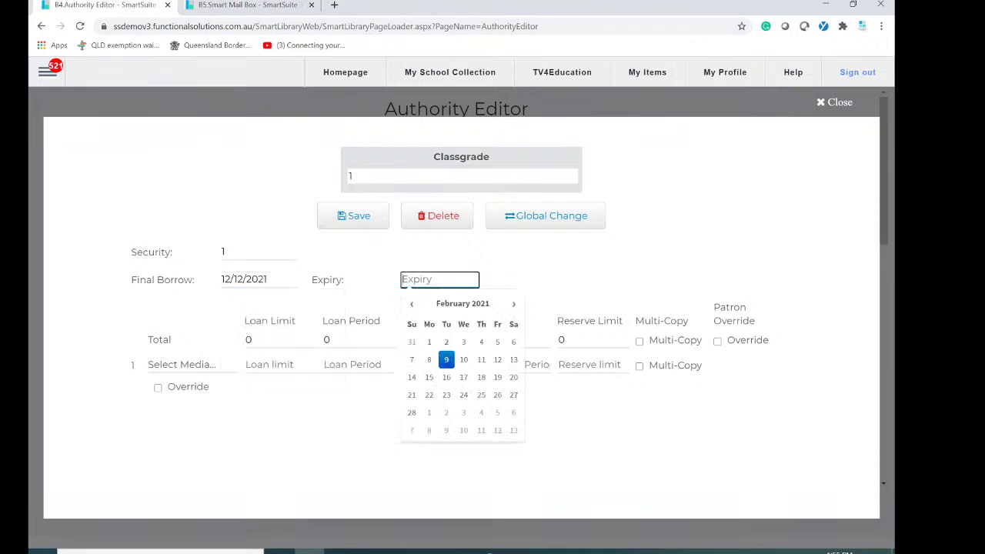
pyautogui.write('12/12/2080')
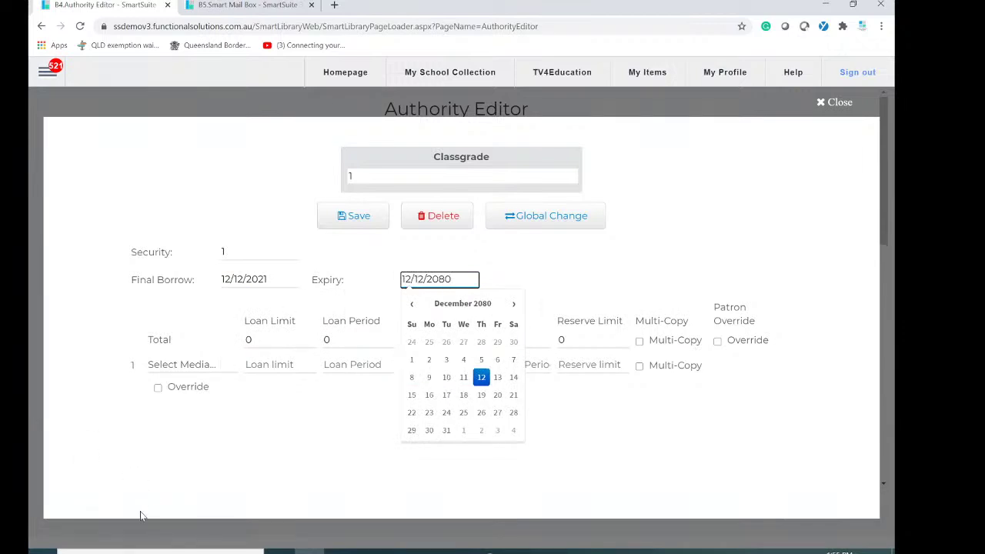
# Give it loan limit 4 and loan and renewal periods of 14, then save and close.
pyautogui.press('Tab')
pyautogui.write('4')
pyautogui.press('Tab')
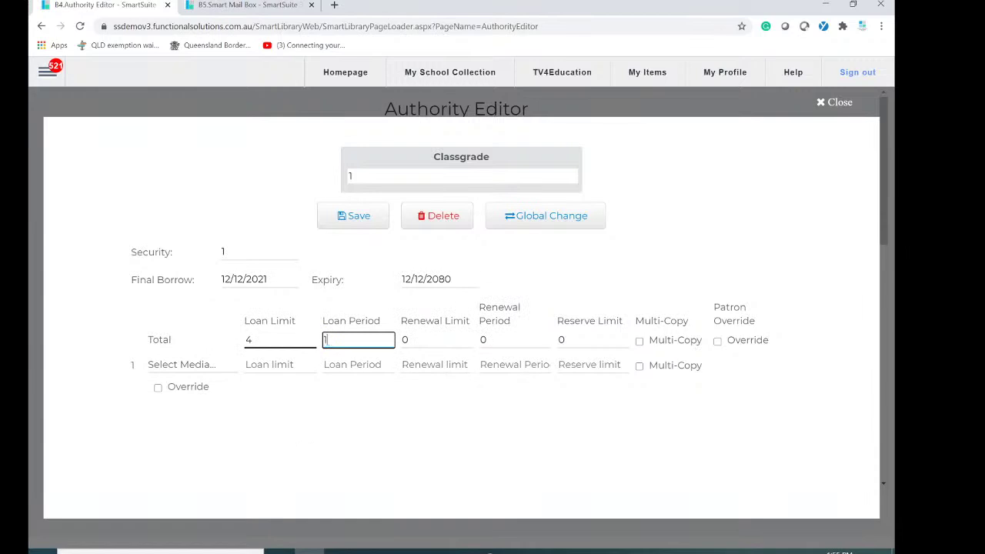
pyautogui.write('14')
pyautogui.press('Tab')
pyautogui.press('Tab')
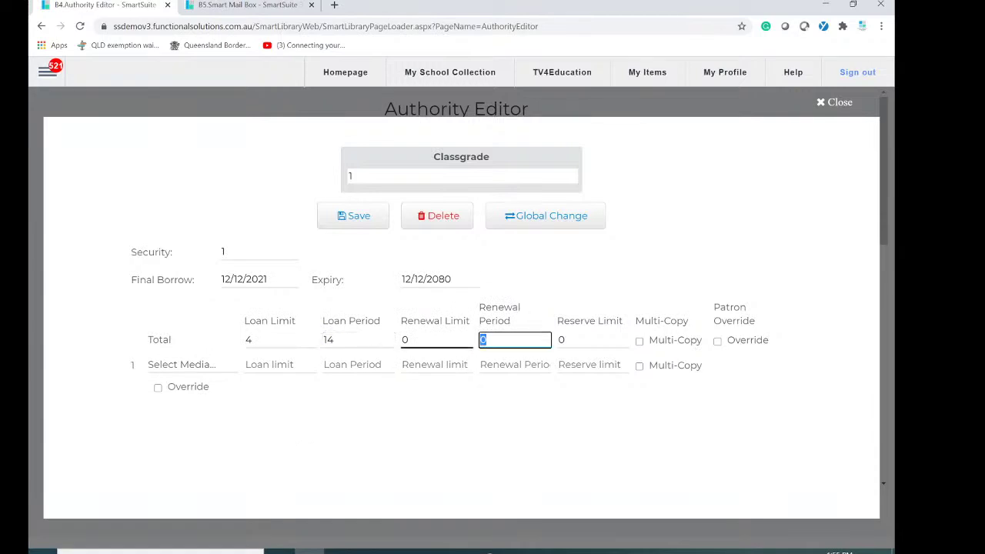
pyautogui.write('14')
pyautogui.click(360, 221)
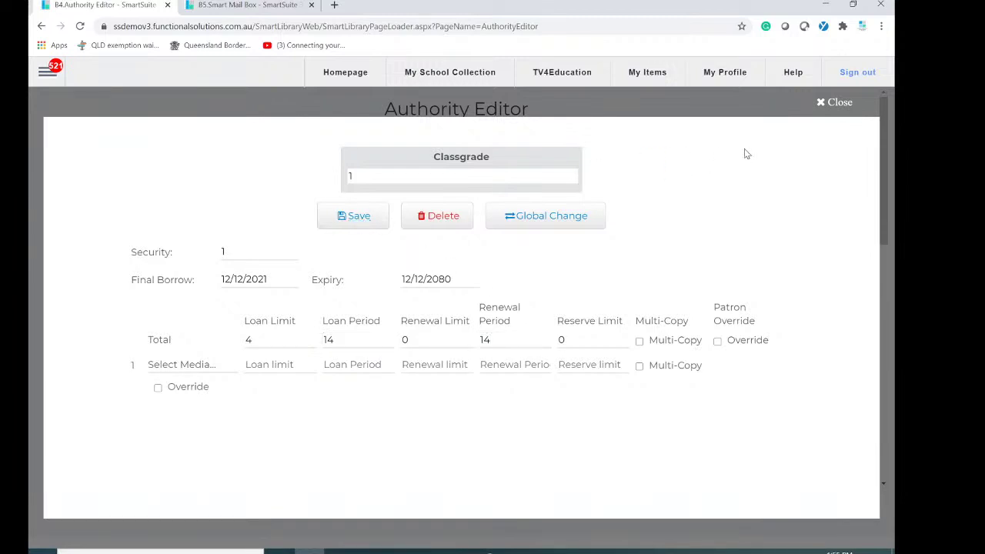
pyautogui.click(839, 102)
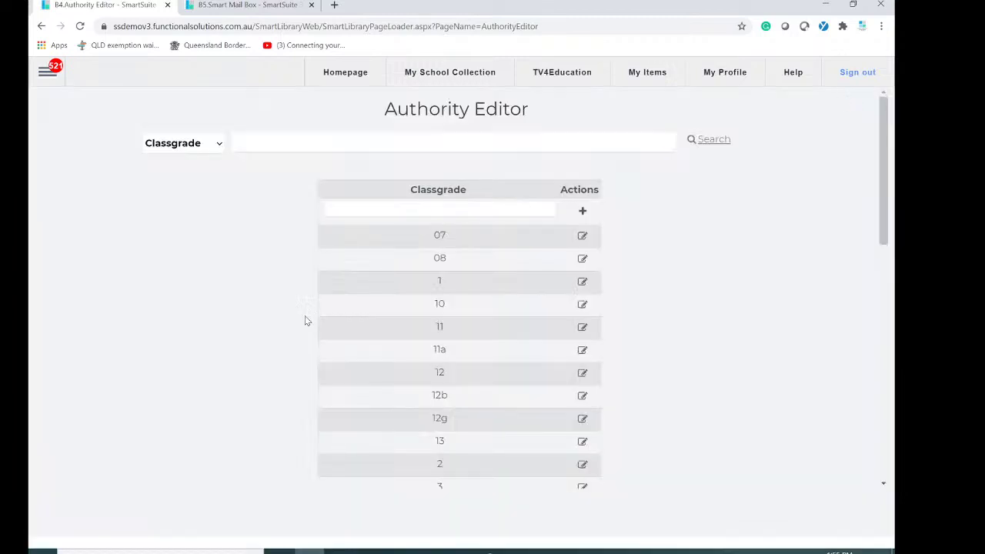
# Open the Circulation page, search the student's surname and load the classgrade 1 student.
pyautogui.click(48, 73)
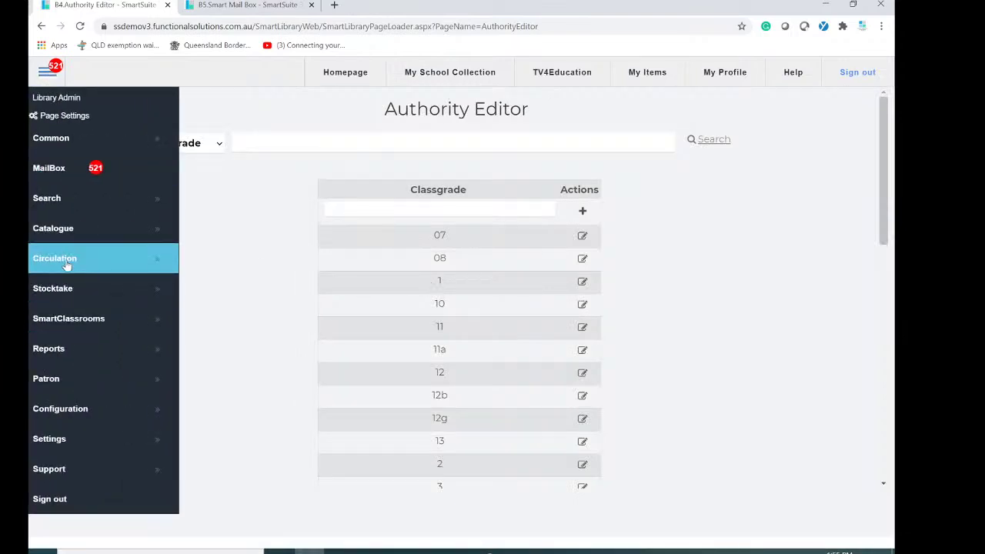
pyautogui.click(66, 261)
pyautogui.click(228, 261)
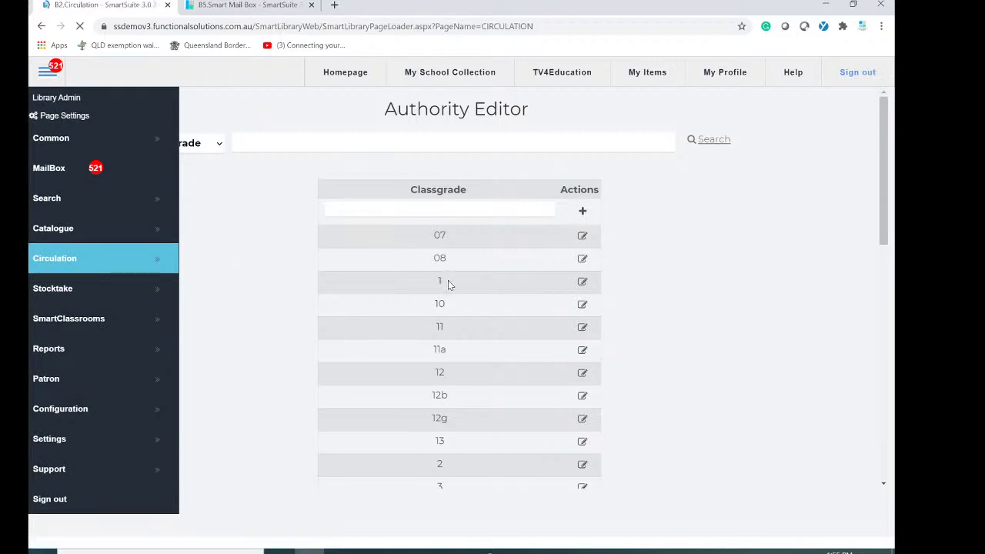
pyautogui.write('smi')
pyautogui.press('Return')
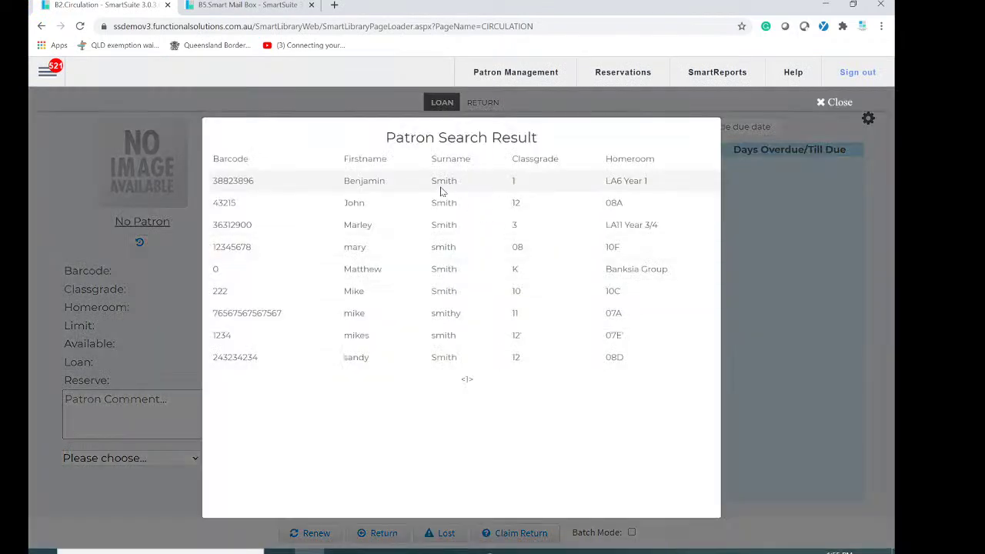
pyautogui.click(242, 187)
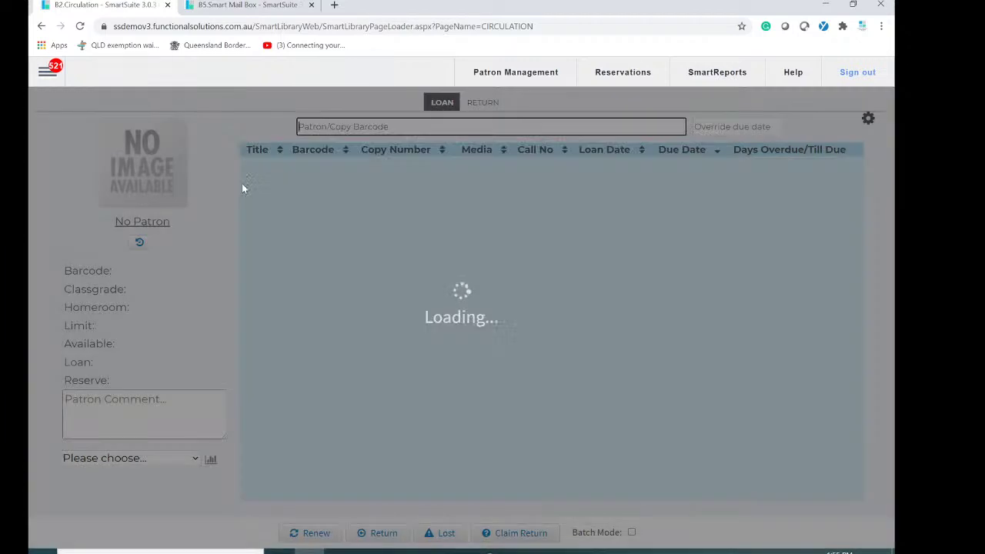